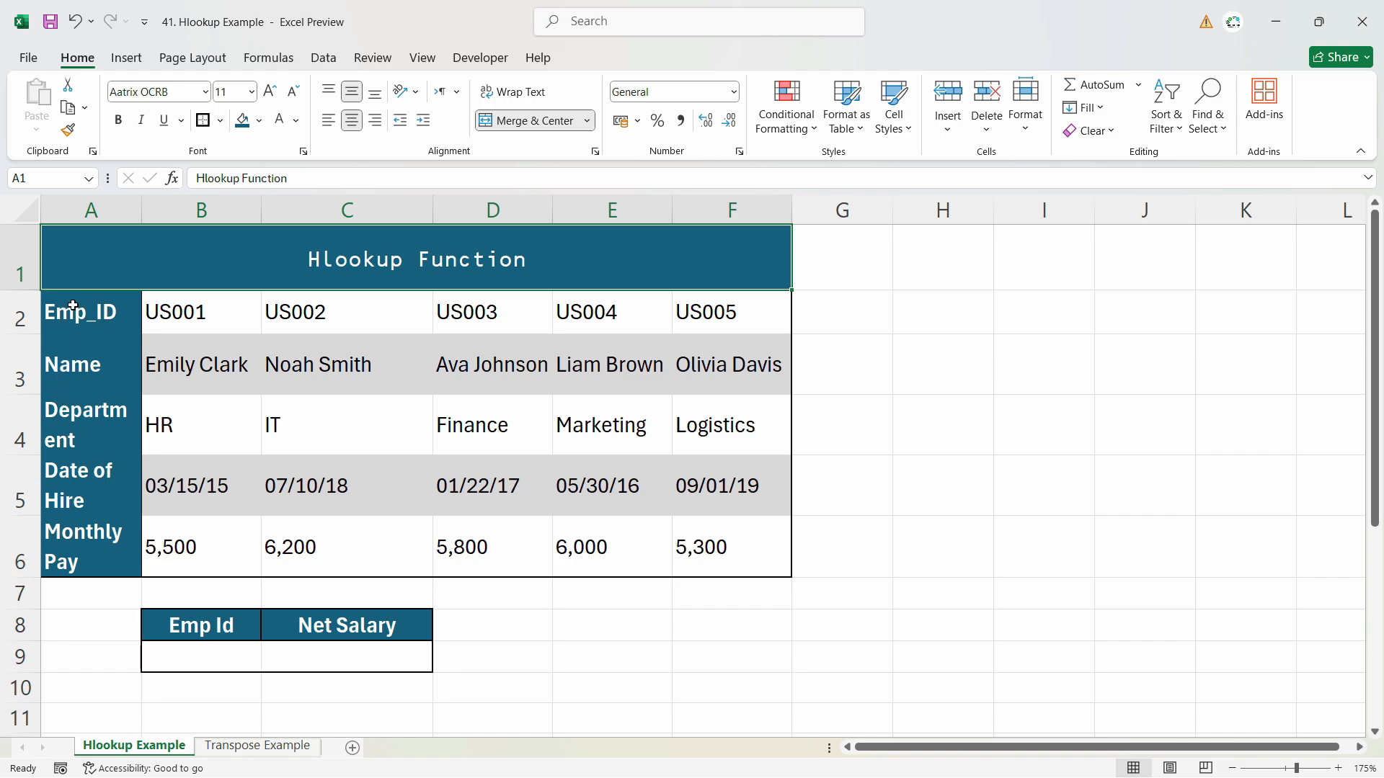
Examine the horizontal employee table and the empty Emp Id and Net Salary lookup cells below it
left_click(82, 317)
left_click(186, 312)
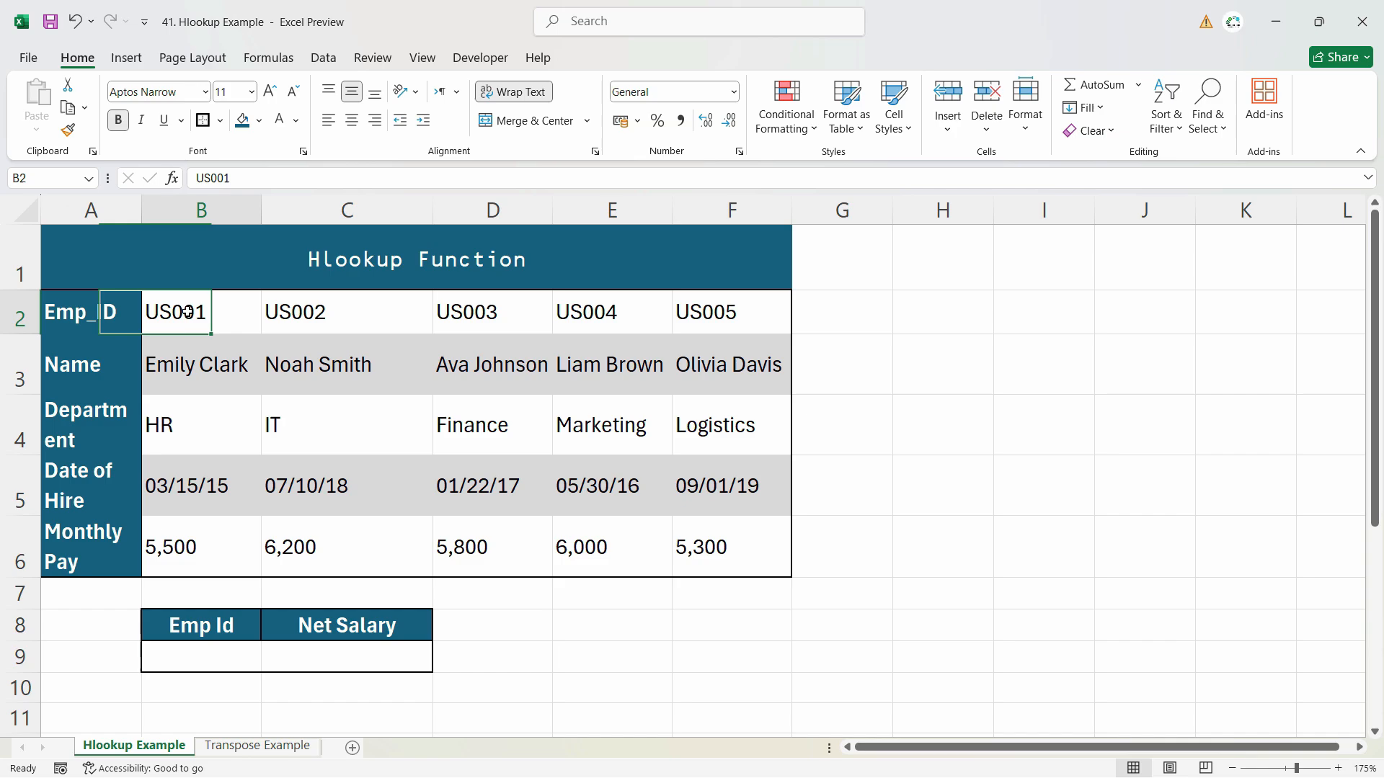
left_click(337, 317)
left_click(501, 317)
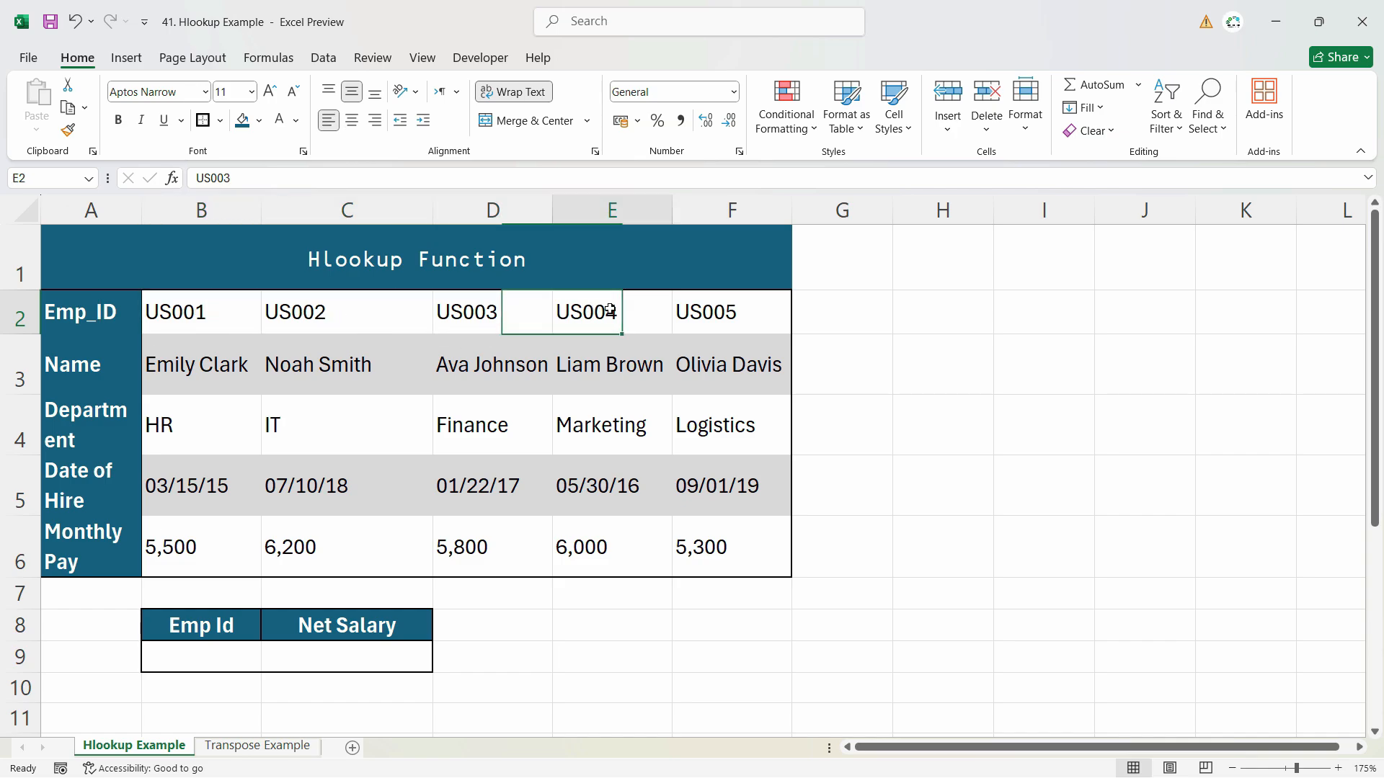
left_click(609, 315)
left_click(734, 315)
left_click(184, 374)
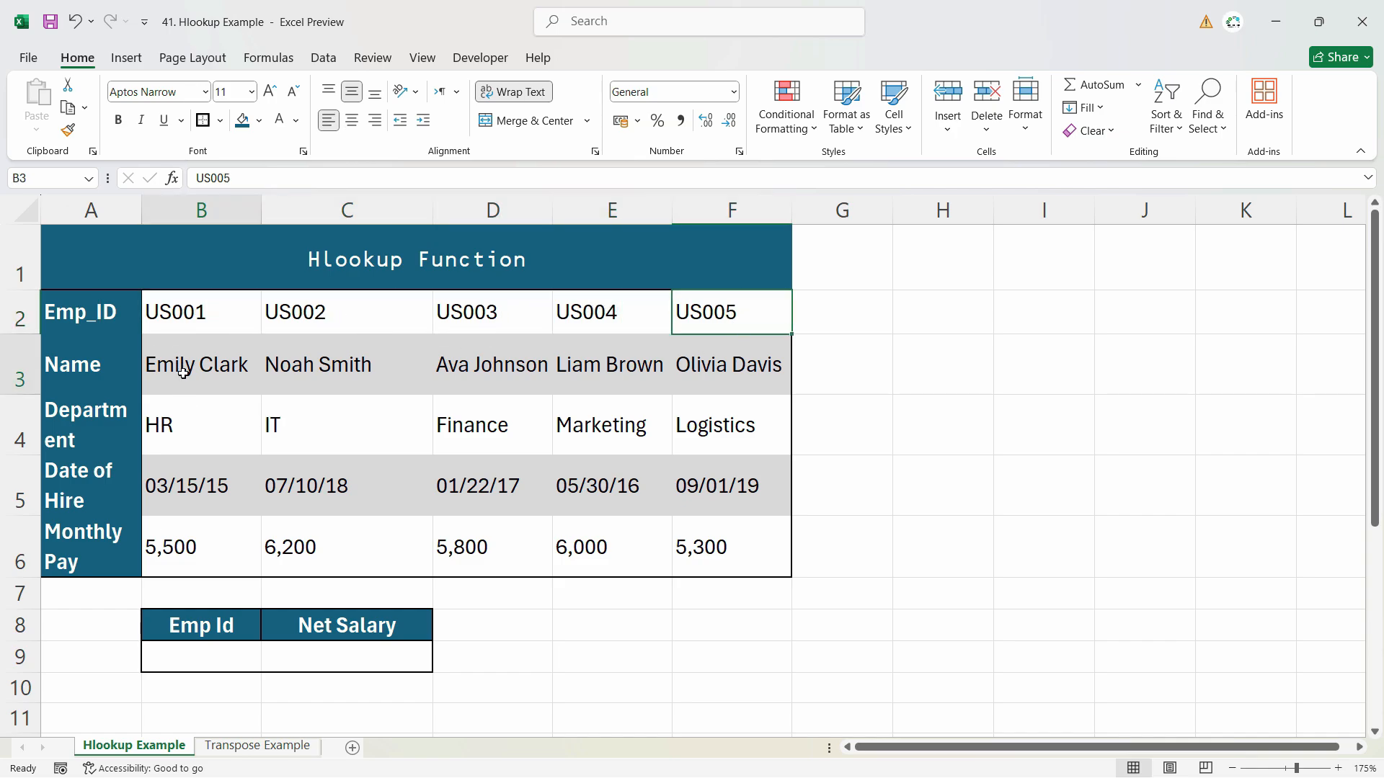
left_click(185, 432)
left_click(201, 500)
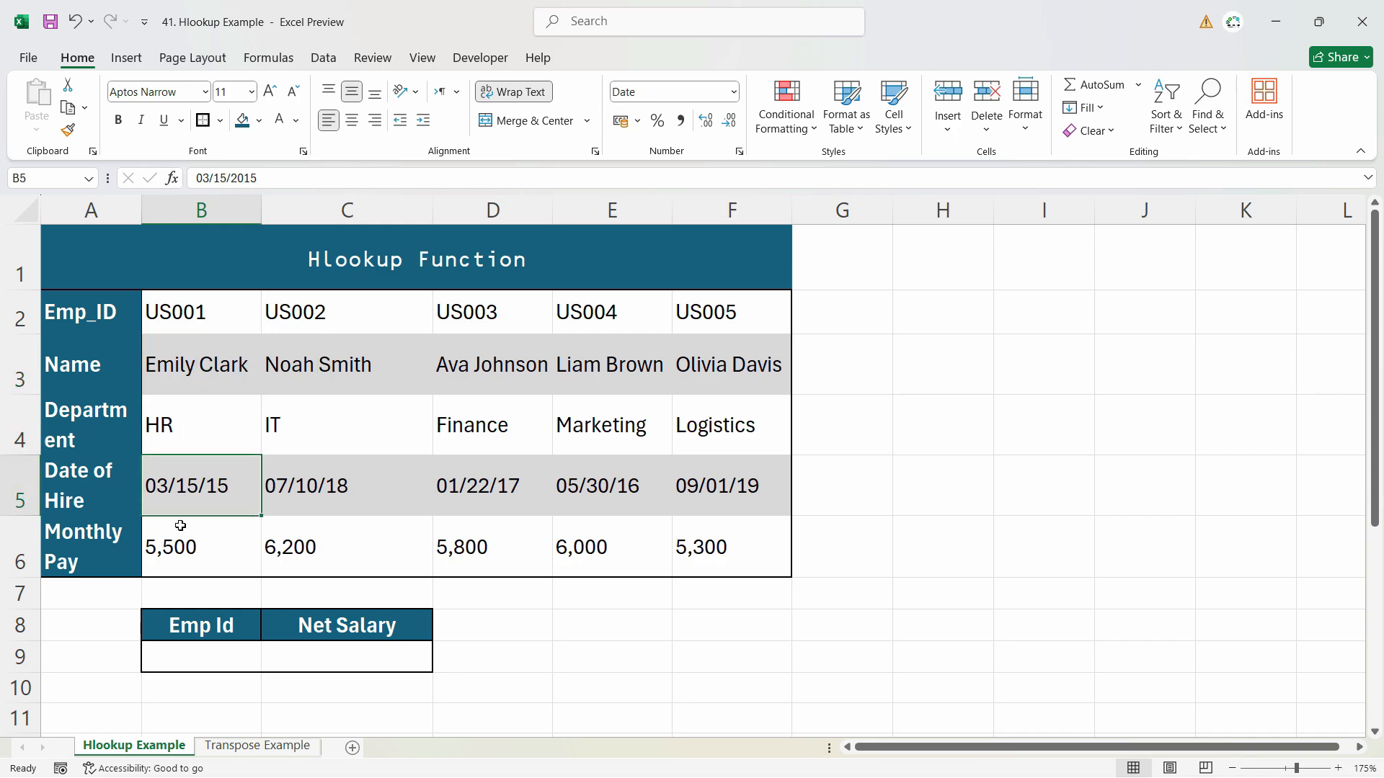
double_click(180, 546)
left_click_drag(124, 218, 144, 211)
left_click(136, 371)
left_click(171, 309)
left_click(179, 366)
left_click(183, 664)
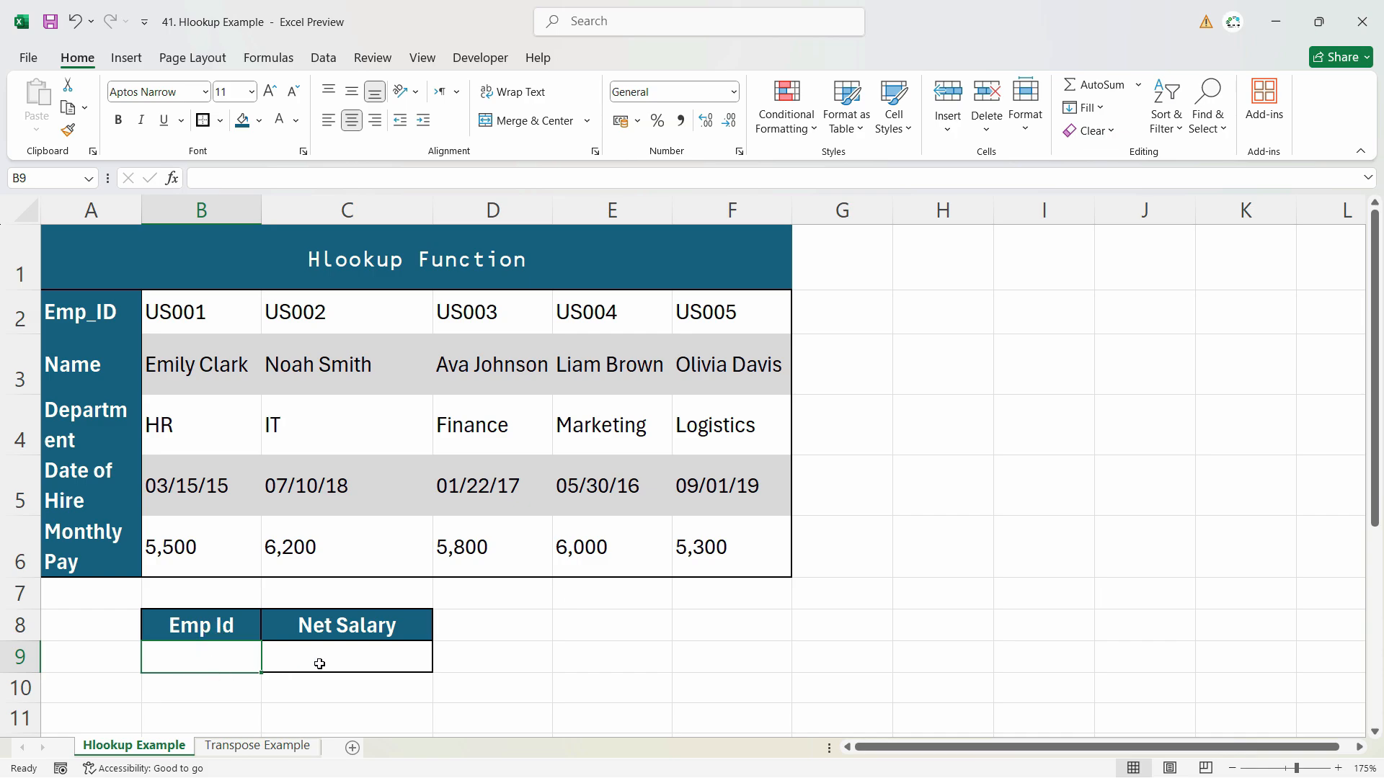
left_click(384, 625)
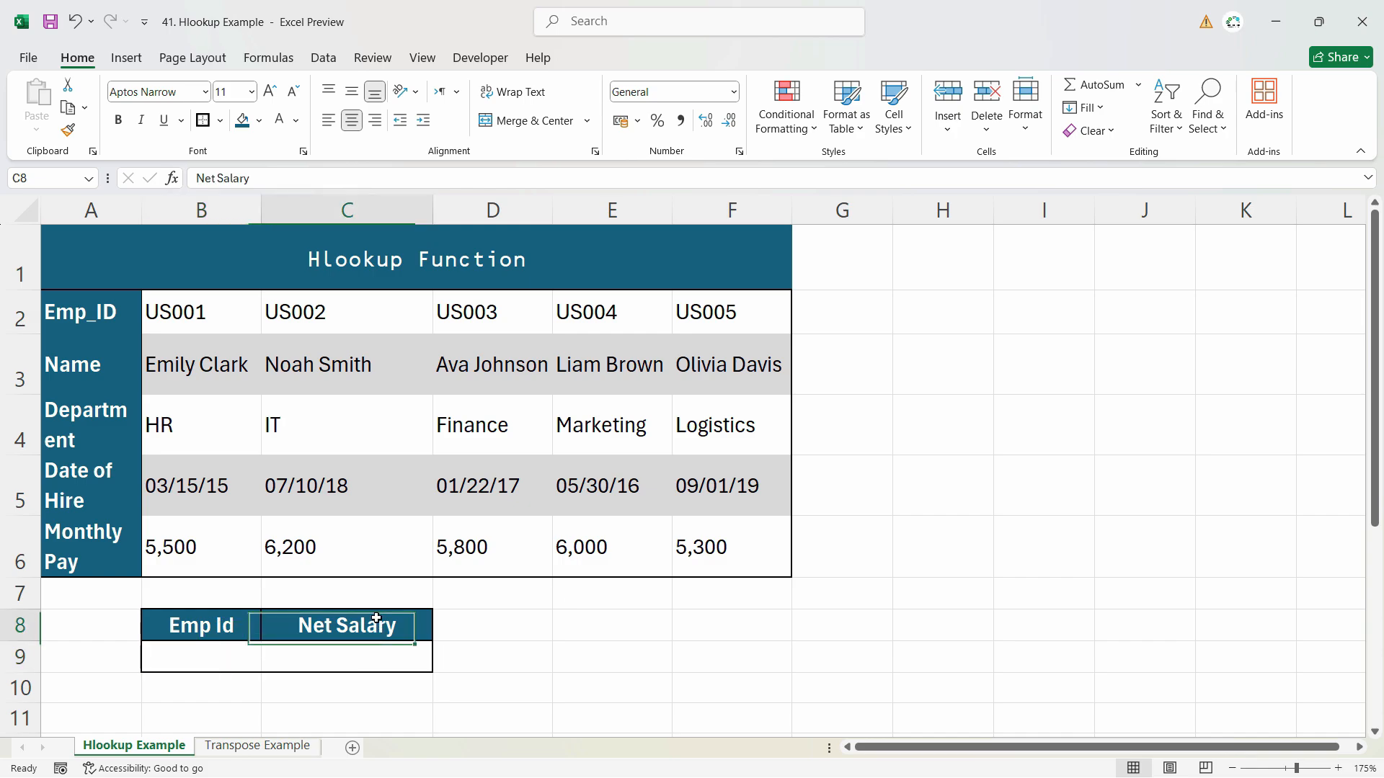
left_click(371, 663)
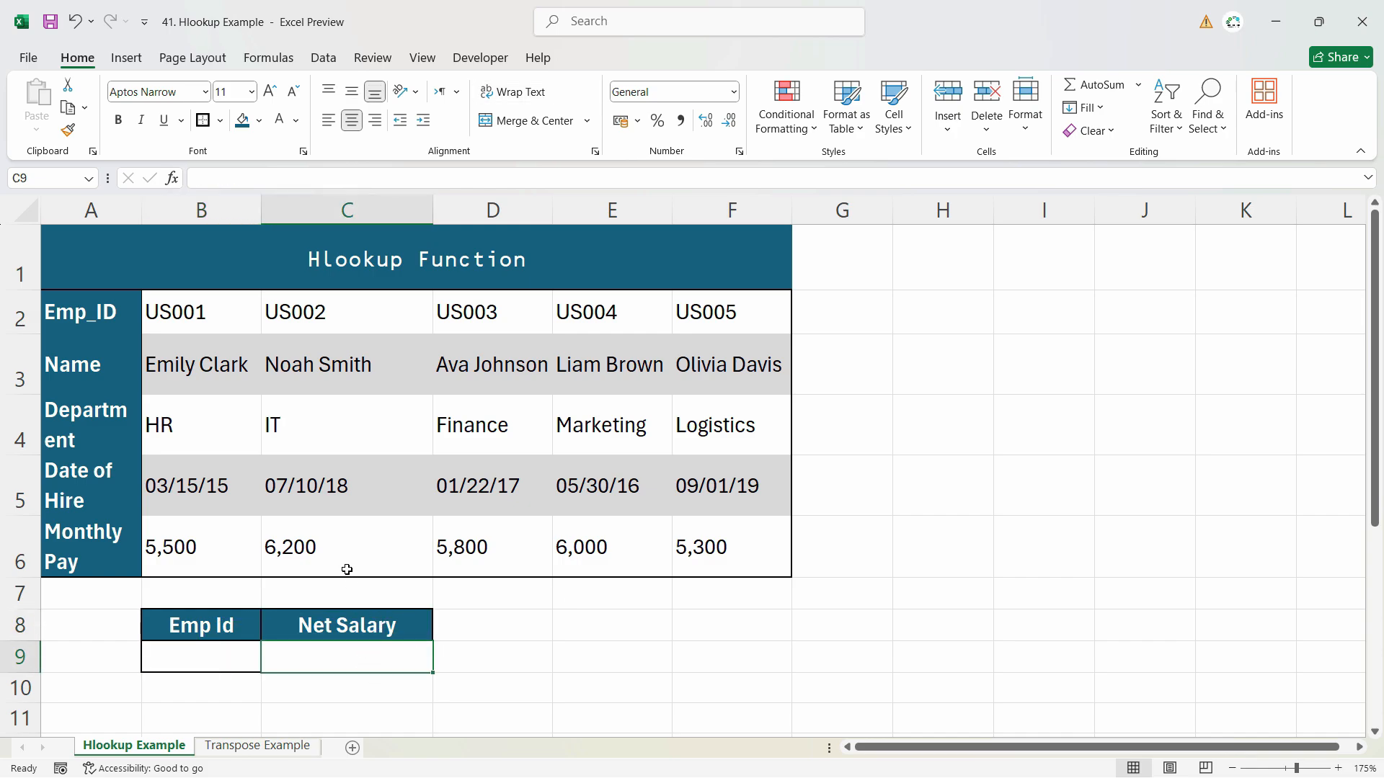
Examine how the employee records are laid out in rows on the Transpose Example sheet, reading across US001 and US003
left_click(265, 750)
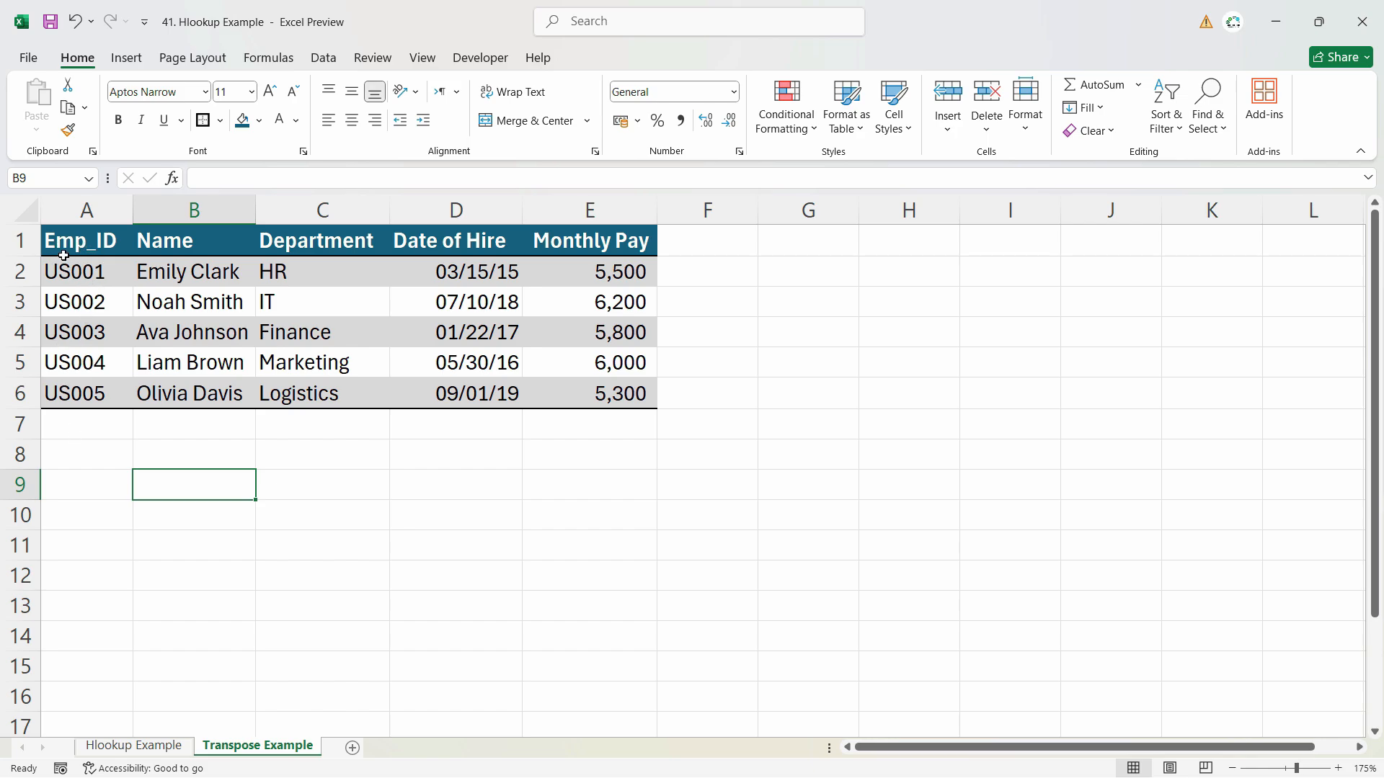
left_click_drag(72, 272, 72, 393)
left_click(63, 277)
left_click(156, 275)
left_click(103, 271)
left_click(193, 268)
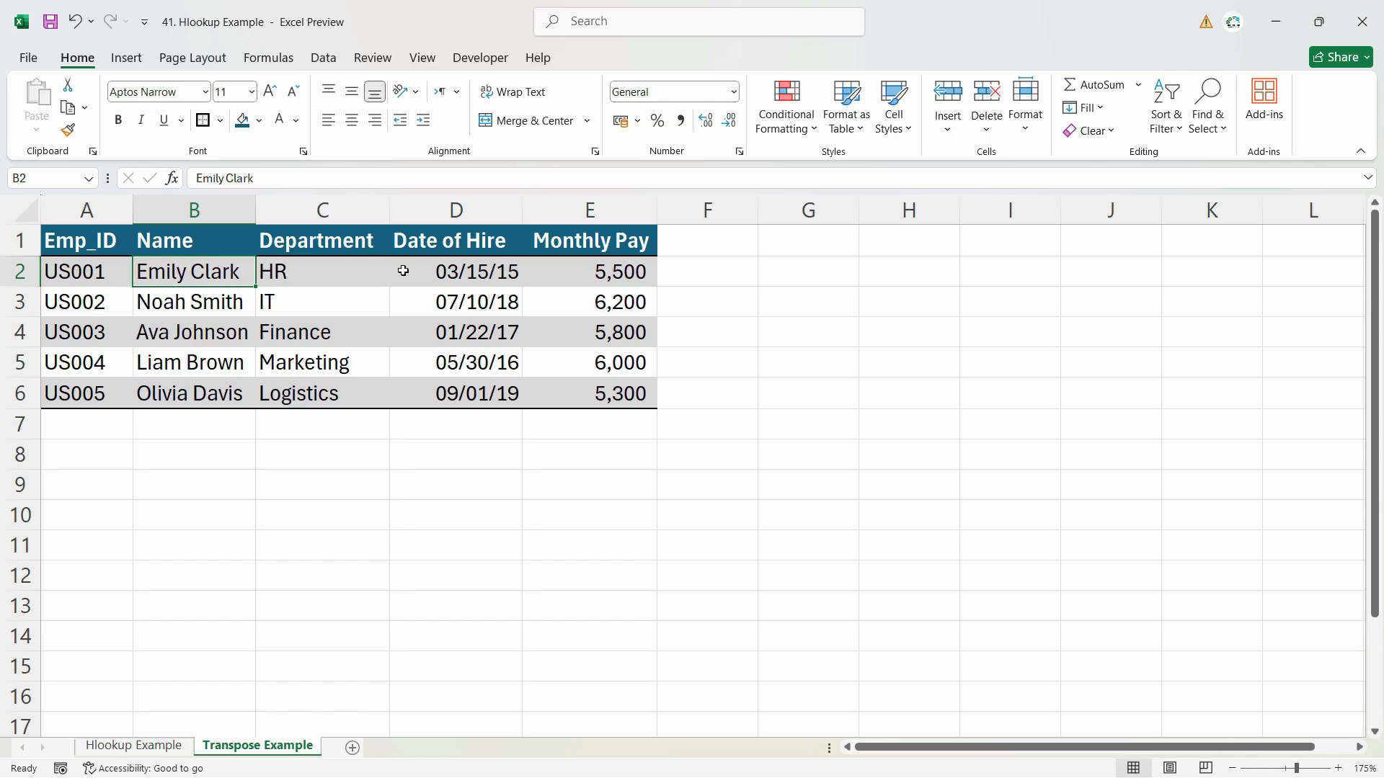
left_click(649, 279)
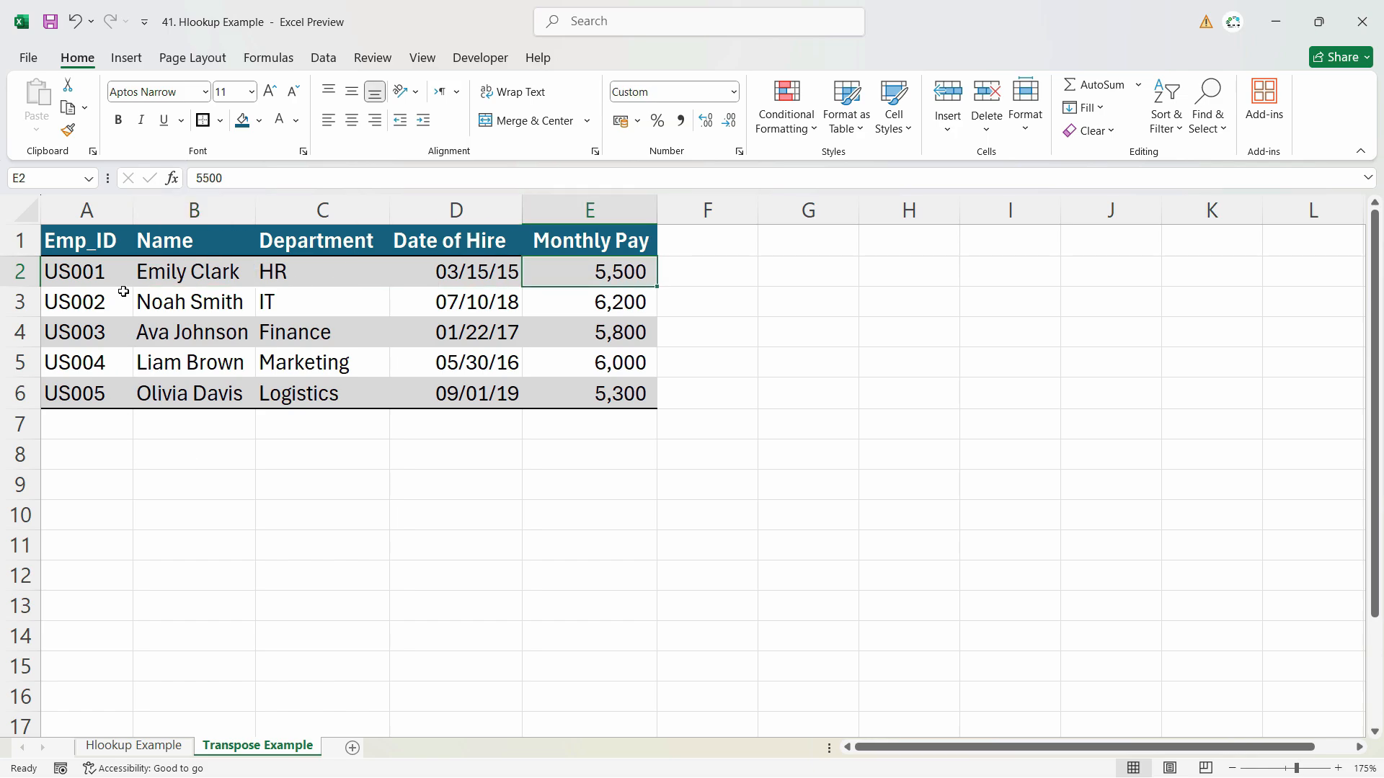
left_click_drag(65, 467, 259, 475)
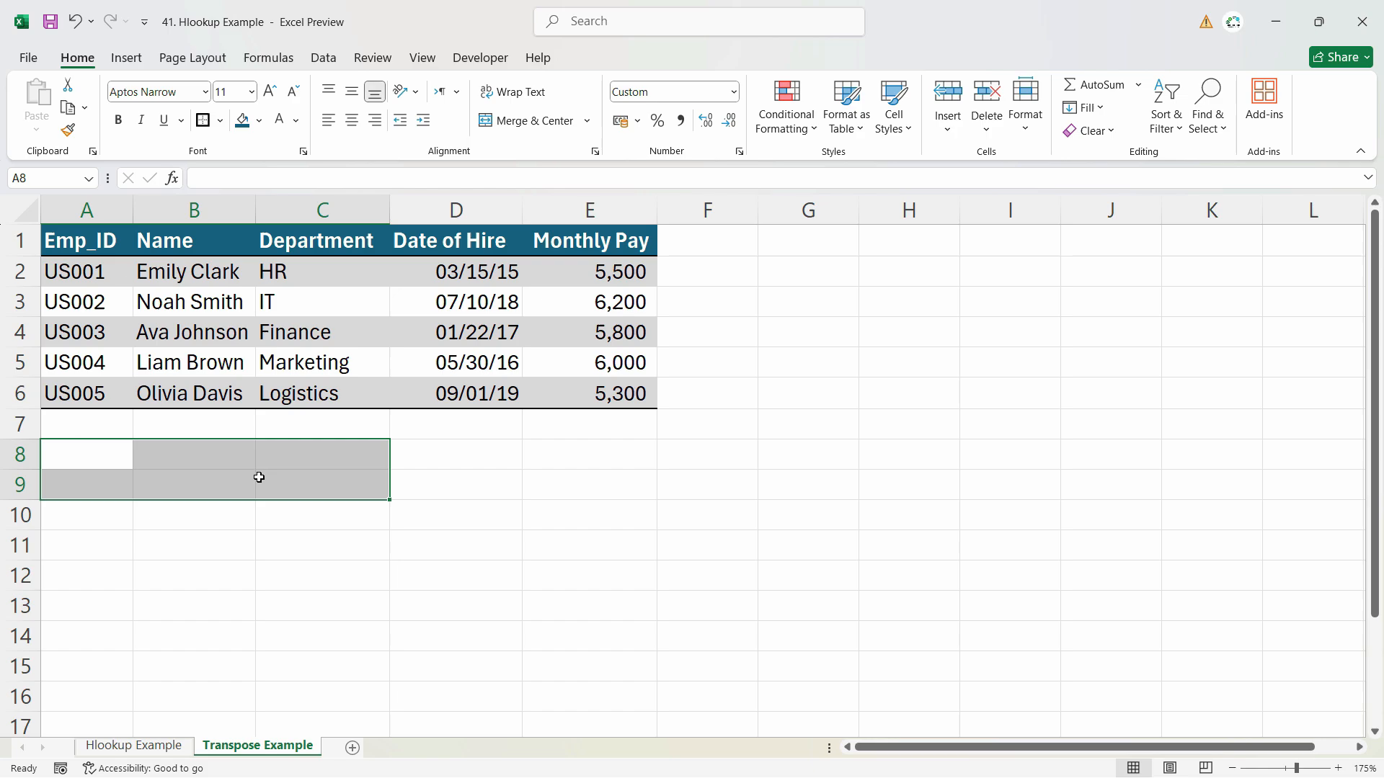
left_click_drag(72, 241, 72, 364)
left_click(79, 240)
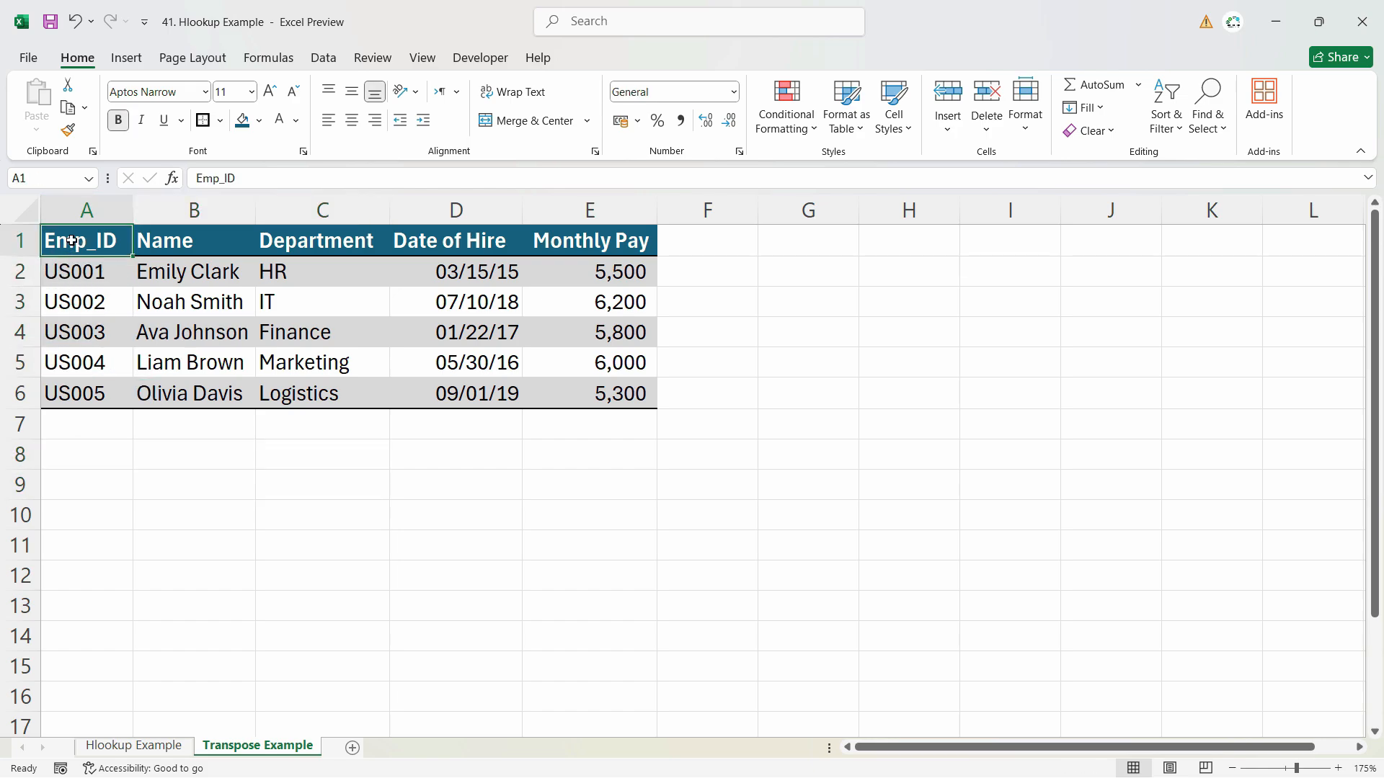
left_click(70, 338)
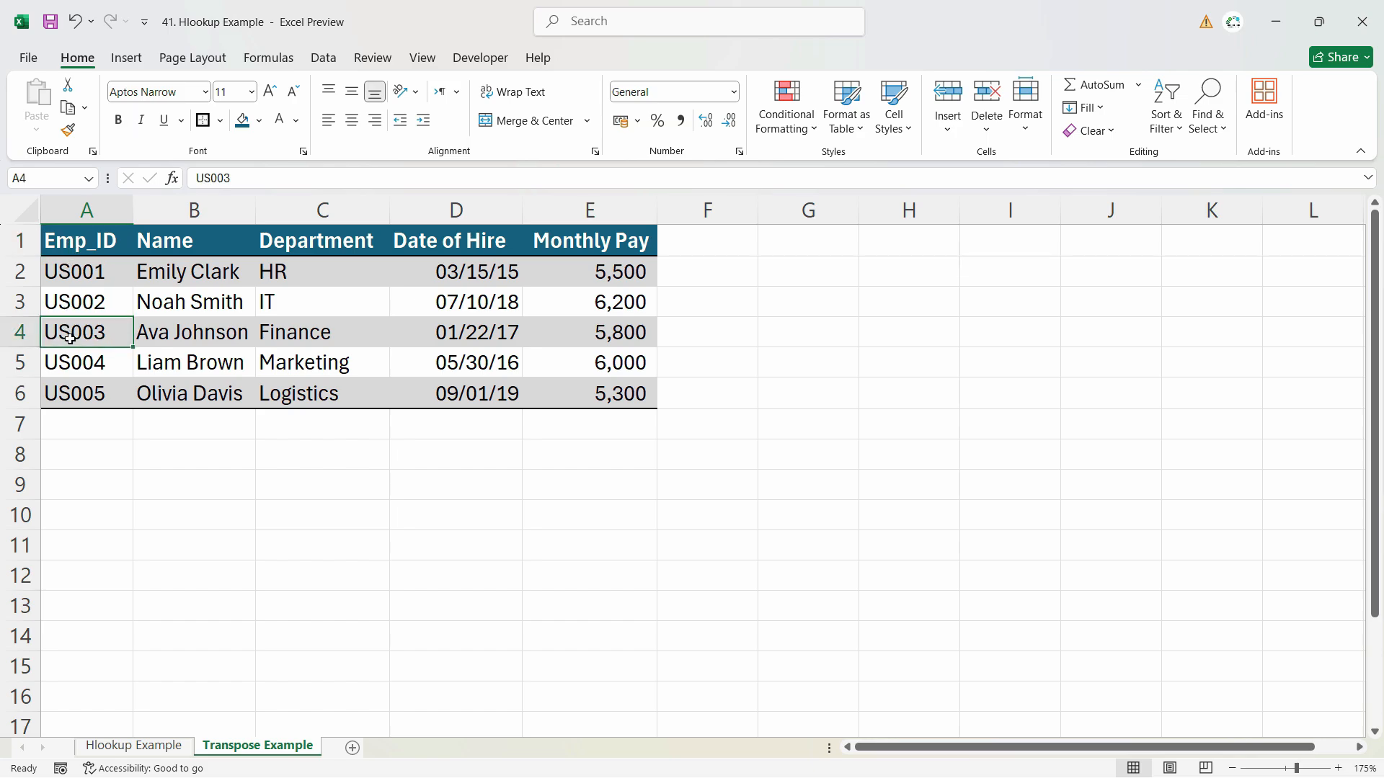
left_click(164, 338)
left_click(290, 341)
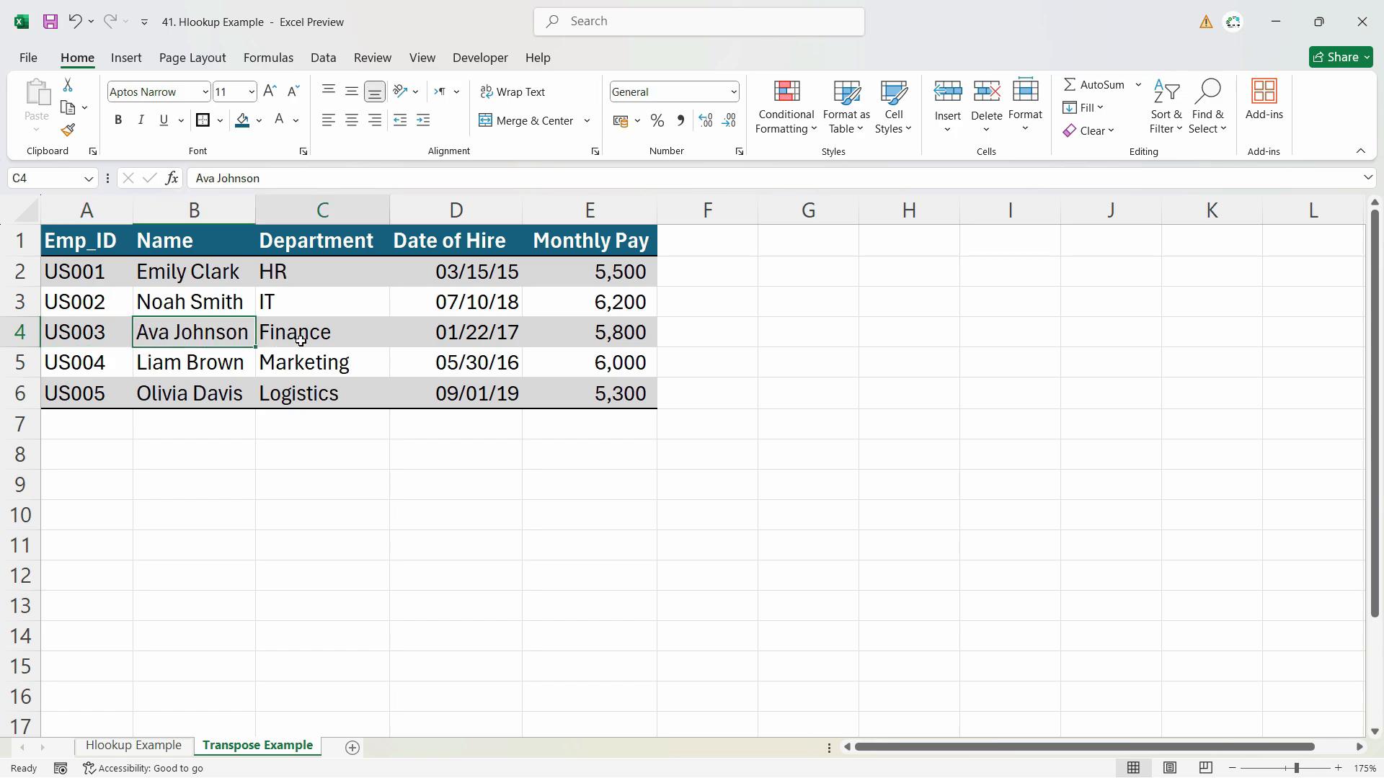
left_click(435, 336)
left_click(186, 336)
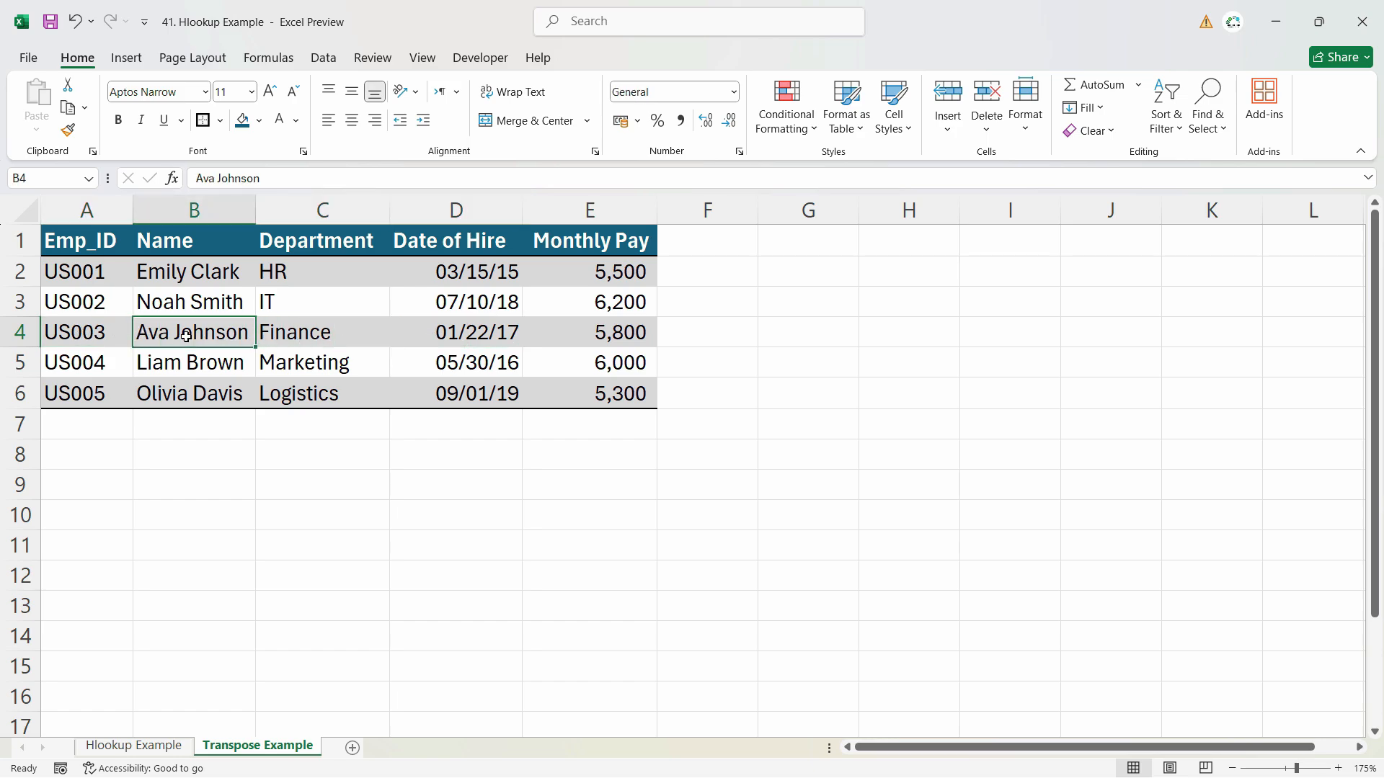
left_click(339, 331)
left_click(517, 332)
left_click(523, 332)
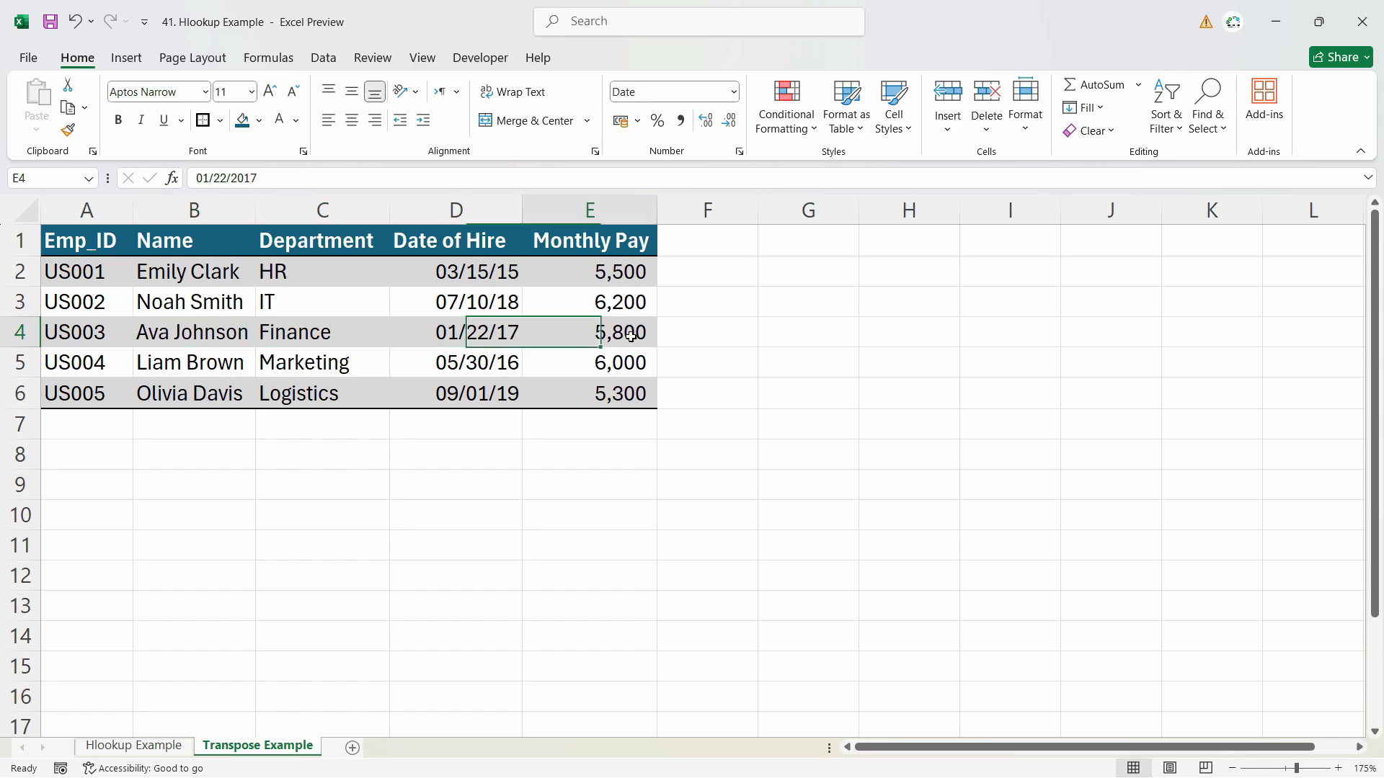
Compare the table orientation between the Hlookup Example and Transpose Example sheets, including the monthly pay of US004
key("ctrl+Page_Up")
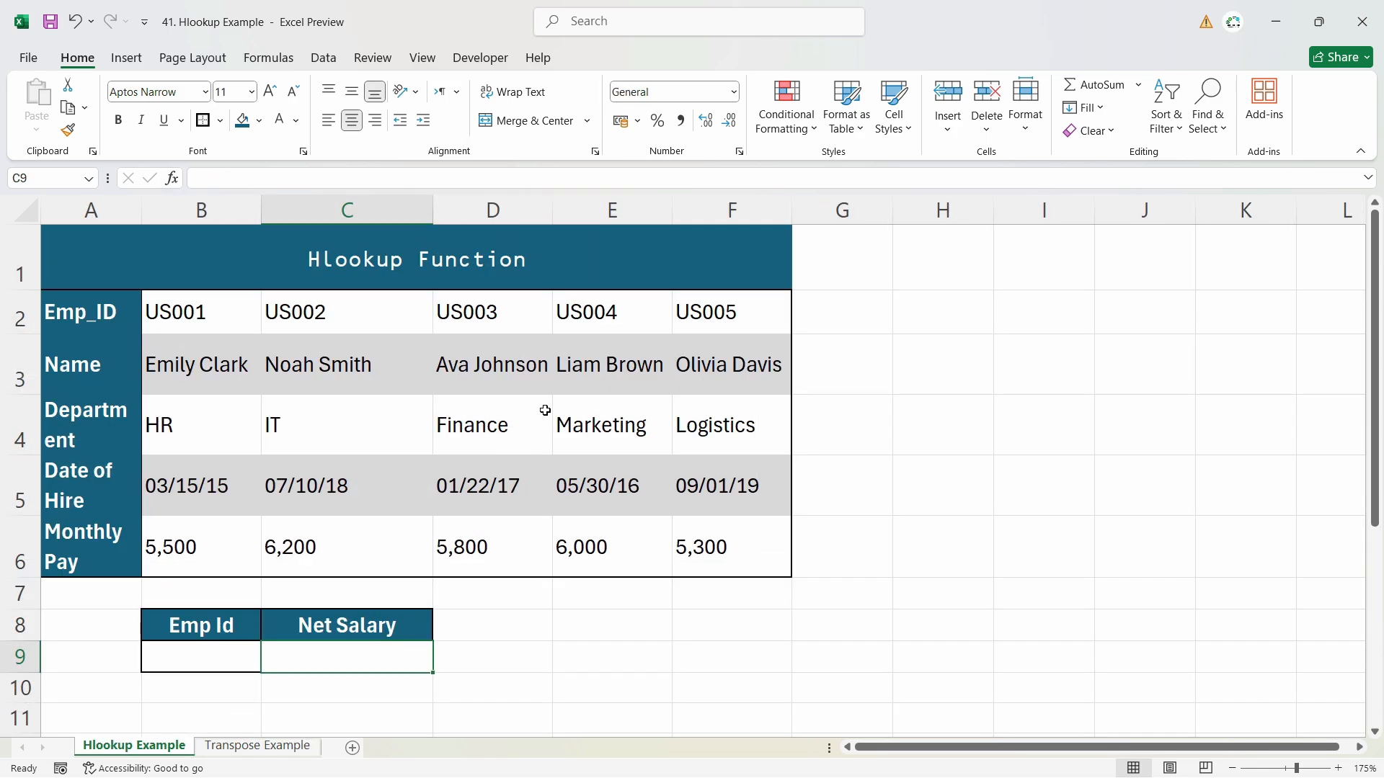
left_click(262, 750)
left_click(78, 248)
left_click_drag(78, 248, 497, 371)
left_click(194, 455)
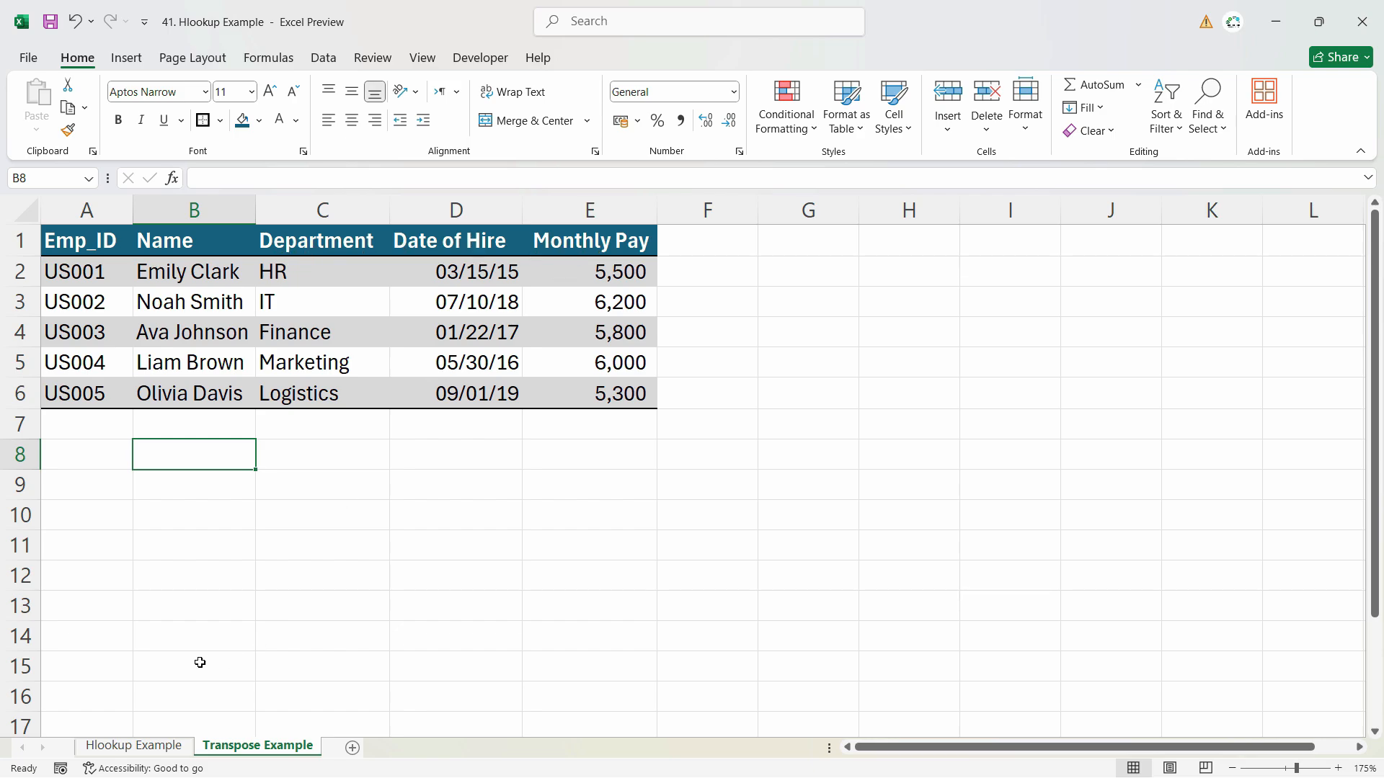
left_click(166, 746)
left_click(617, 312)
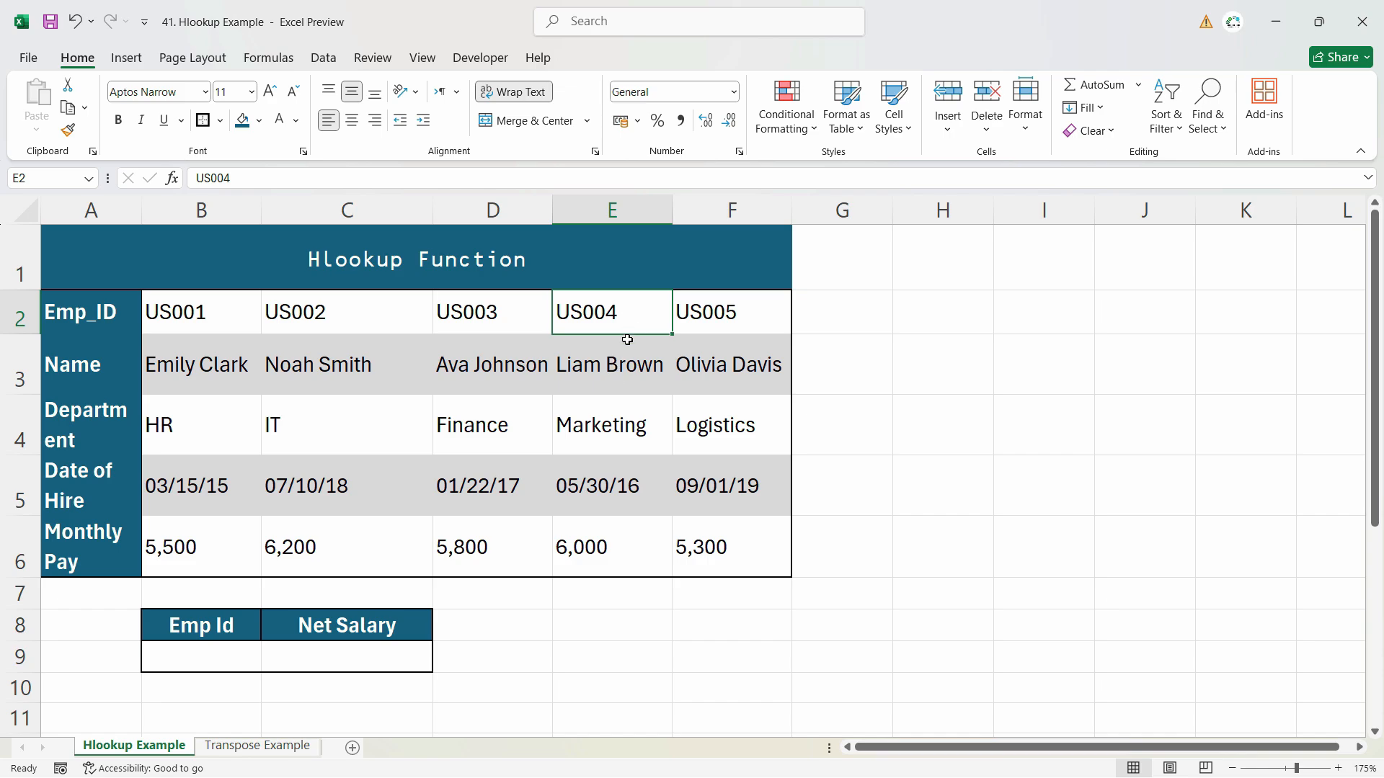
left_click(625, 561)
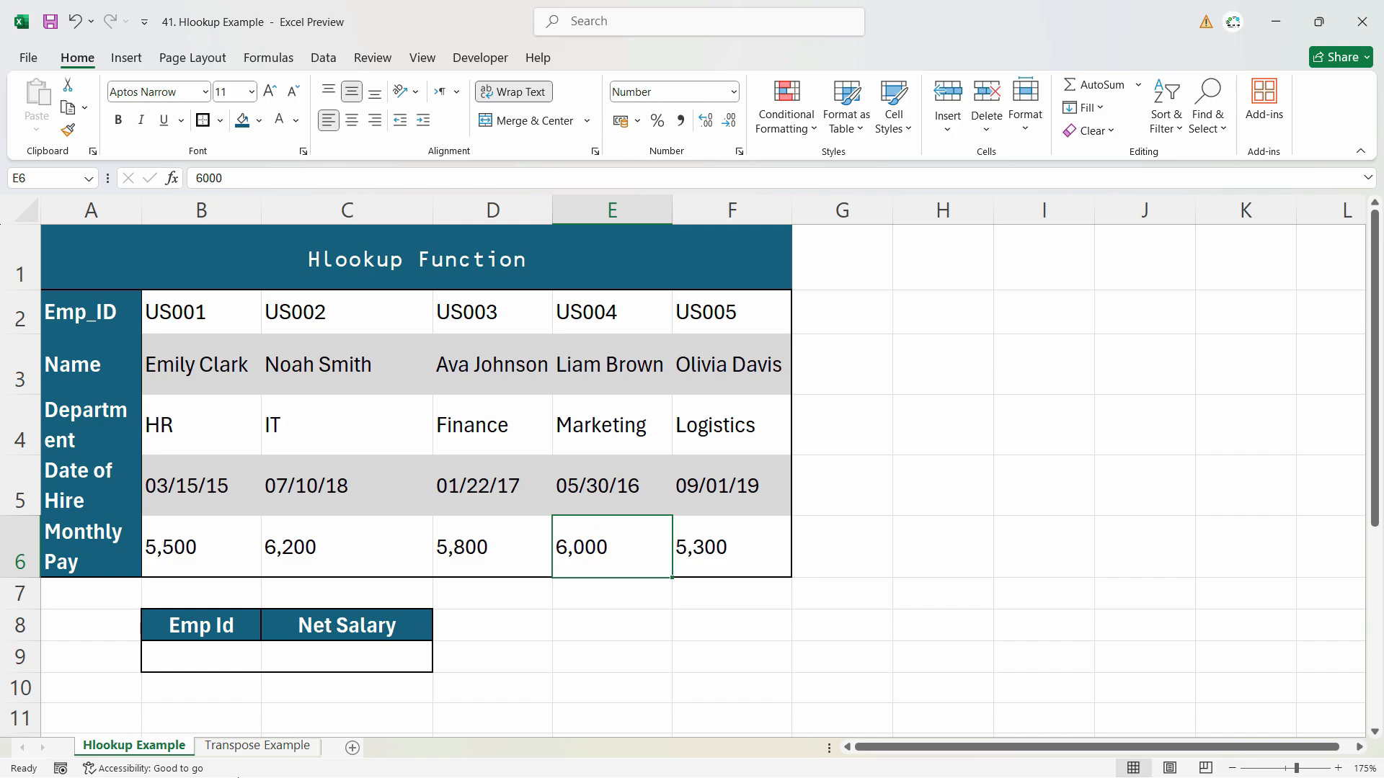
Copy the employee table A1:E6 on the Transpose Example sheet and paste it transposed starting at cell A9
left_click(257, 746)
left_click_drag(79, 241, 606, 398)
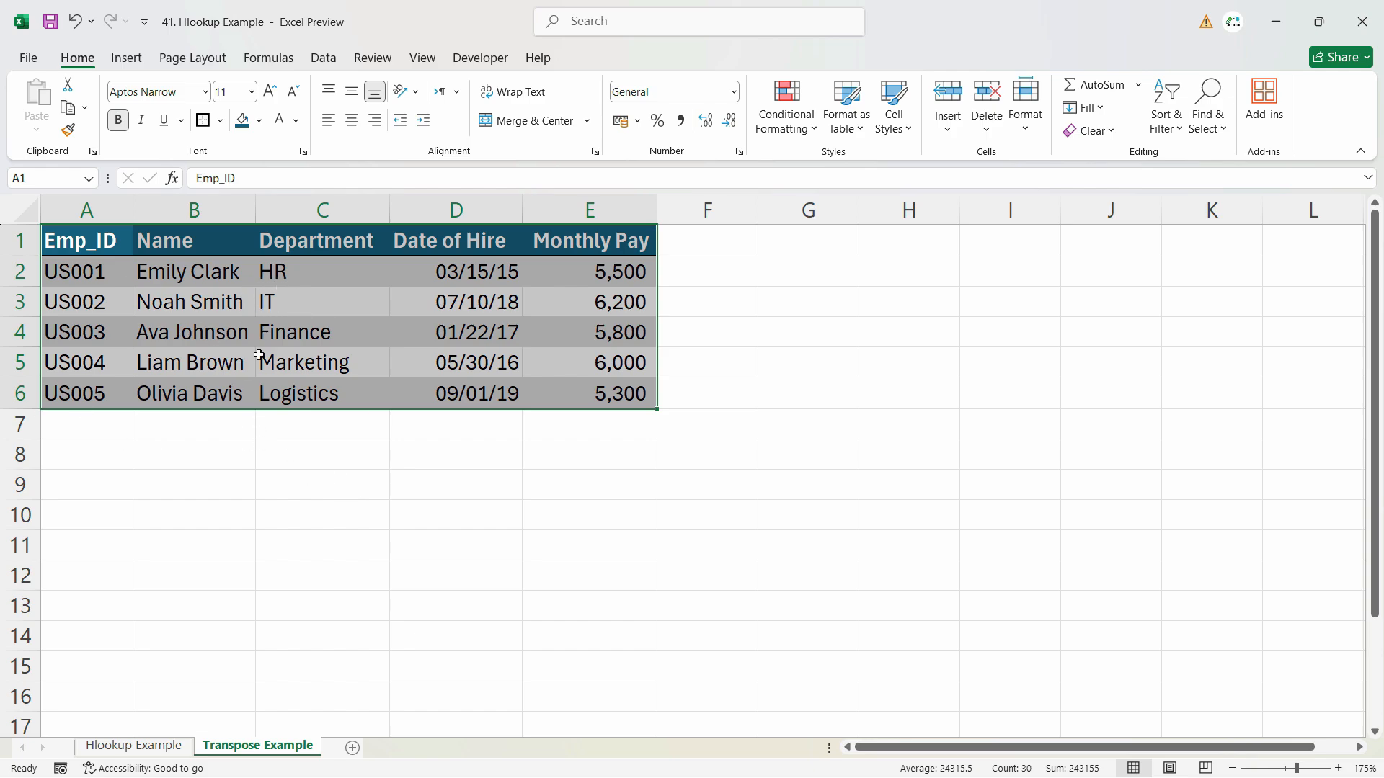
key("ctrl+c")
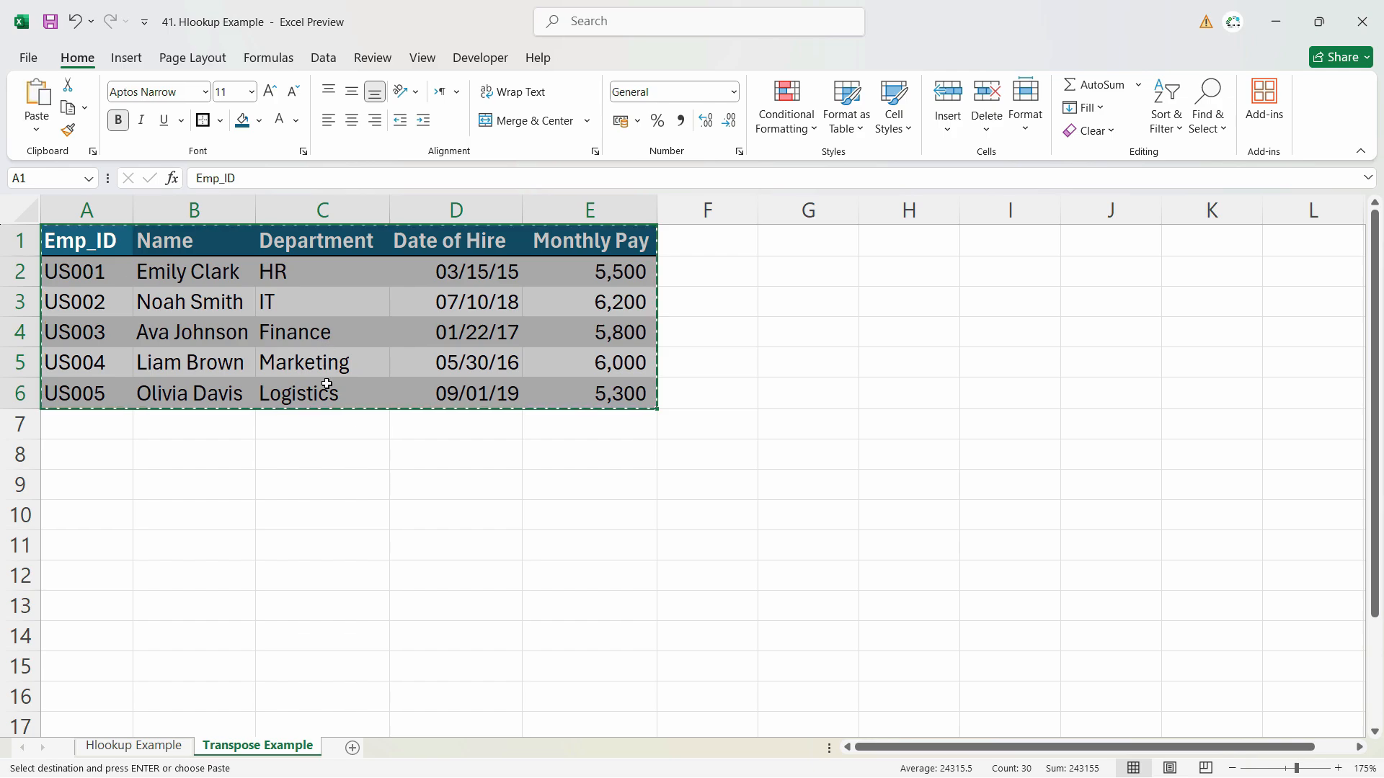
left_click(90, 483)
right_click(89, 483)
left_click(186, 387)
left_click(244, 506)
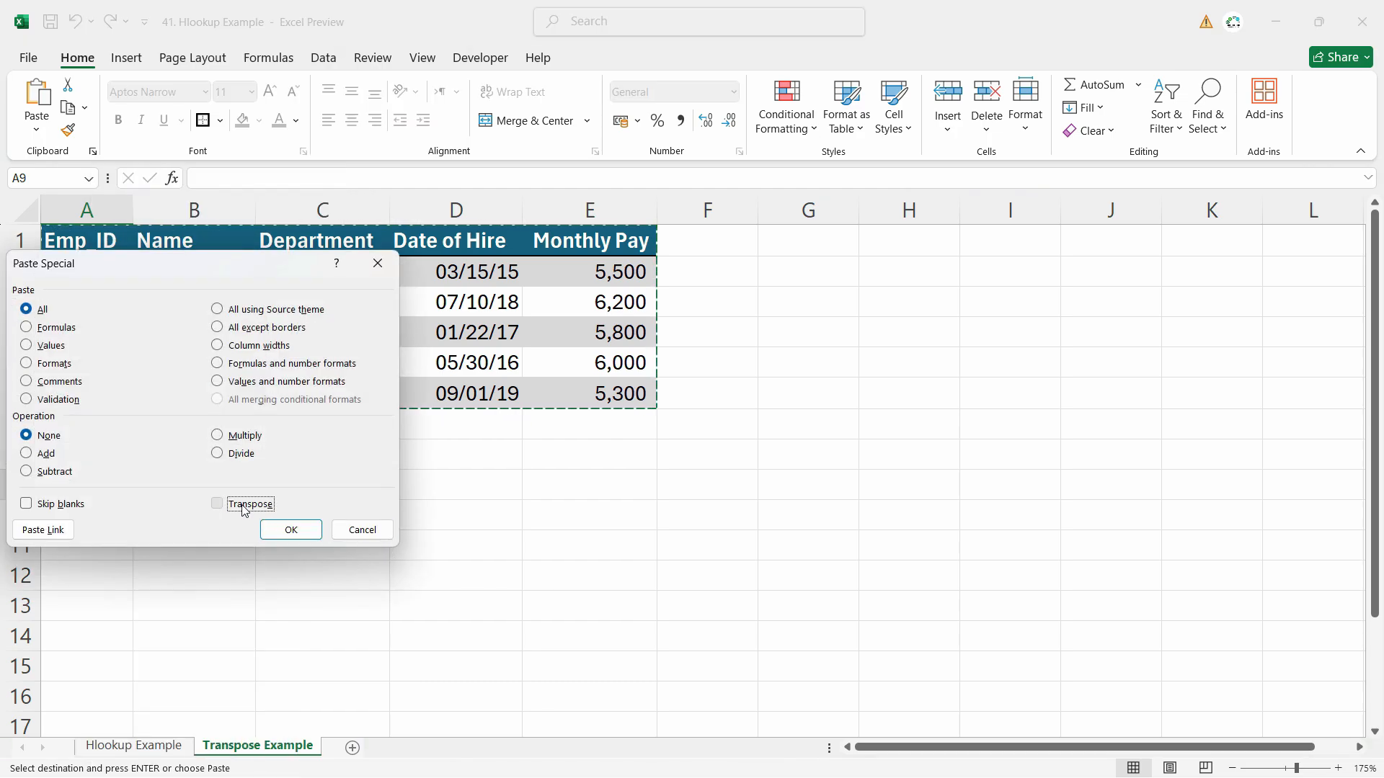
left_click(300, 533)
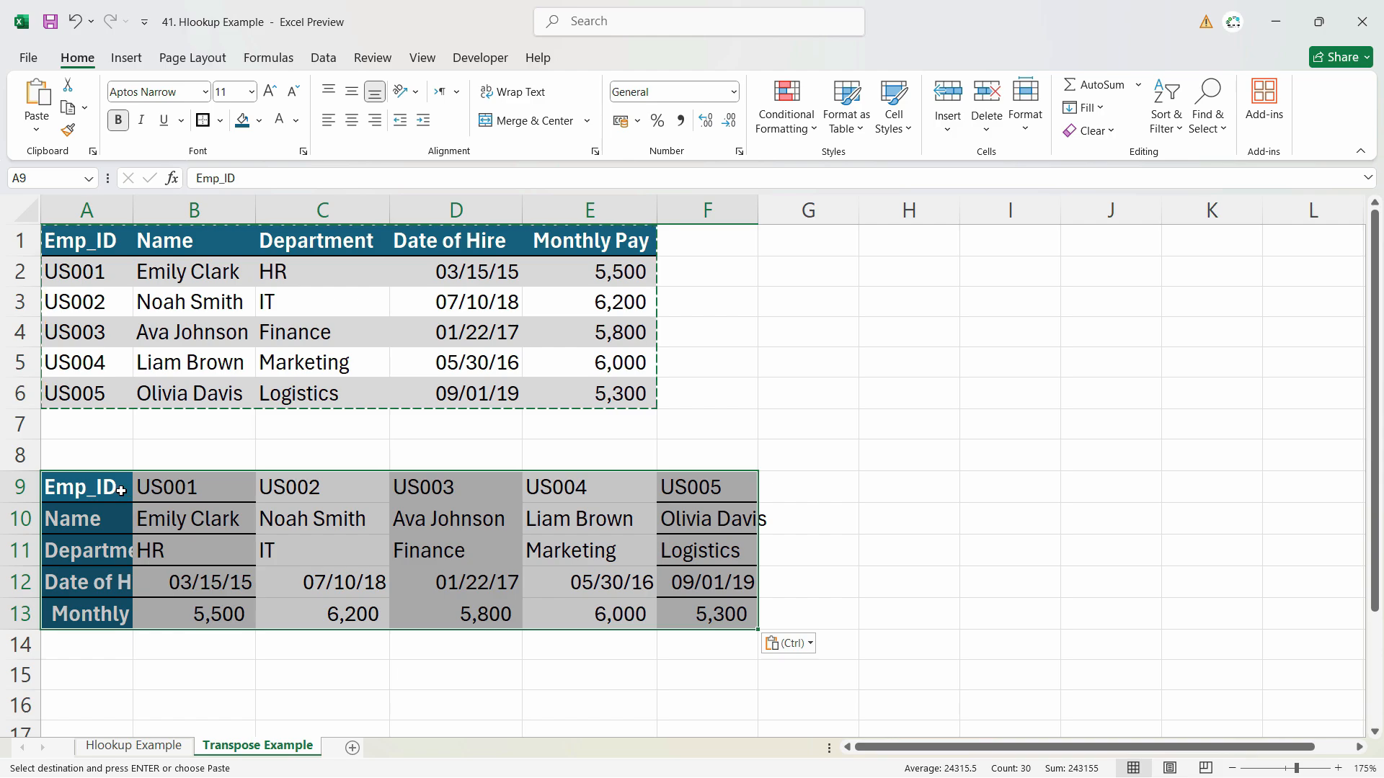
left_click(350, 549)
key("Escape")
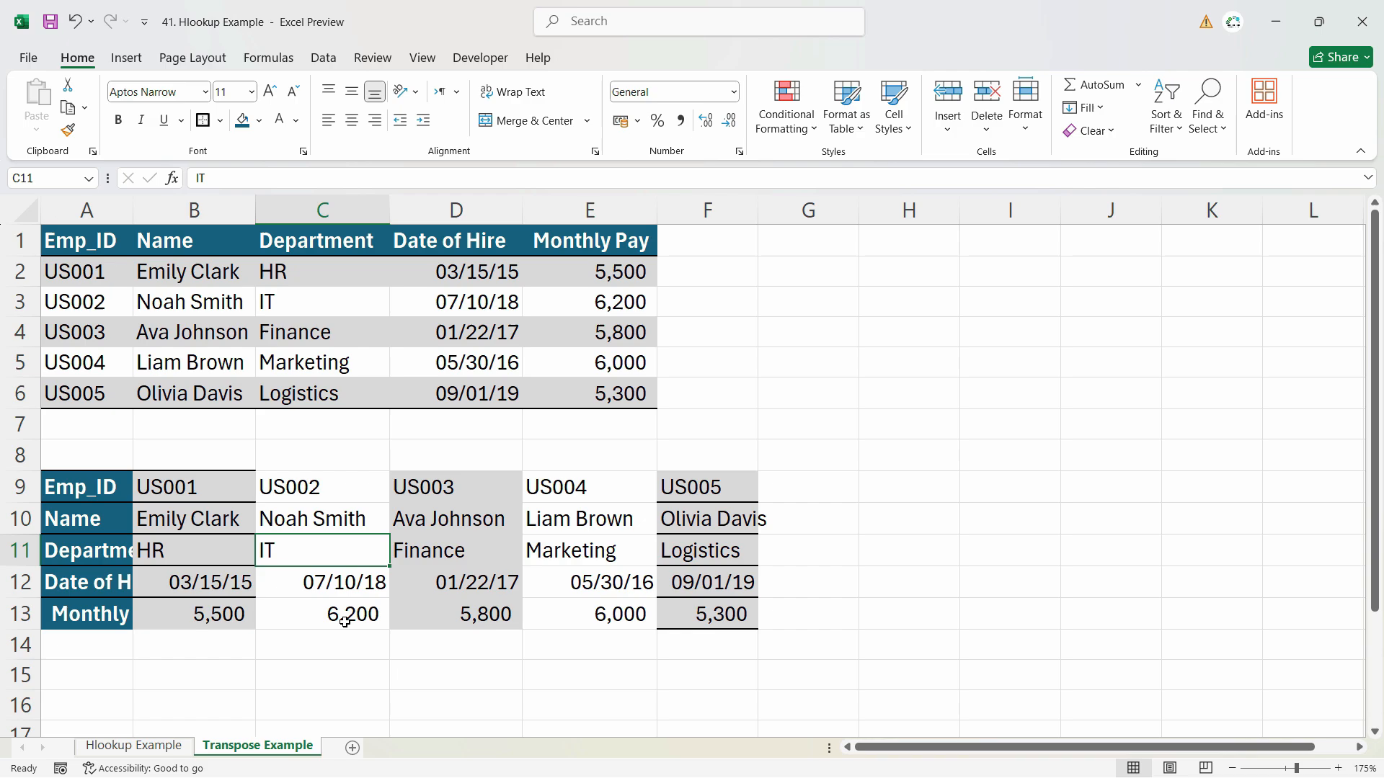
Define the name Emp_Id for the employee ID cells B2:F2 on the Hlookup Example sheet
left_click(133, 746)
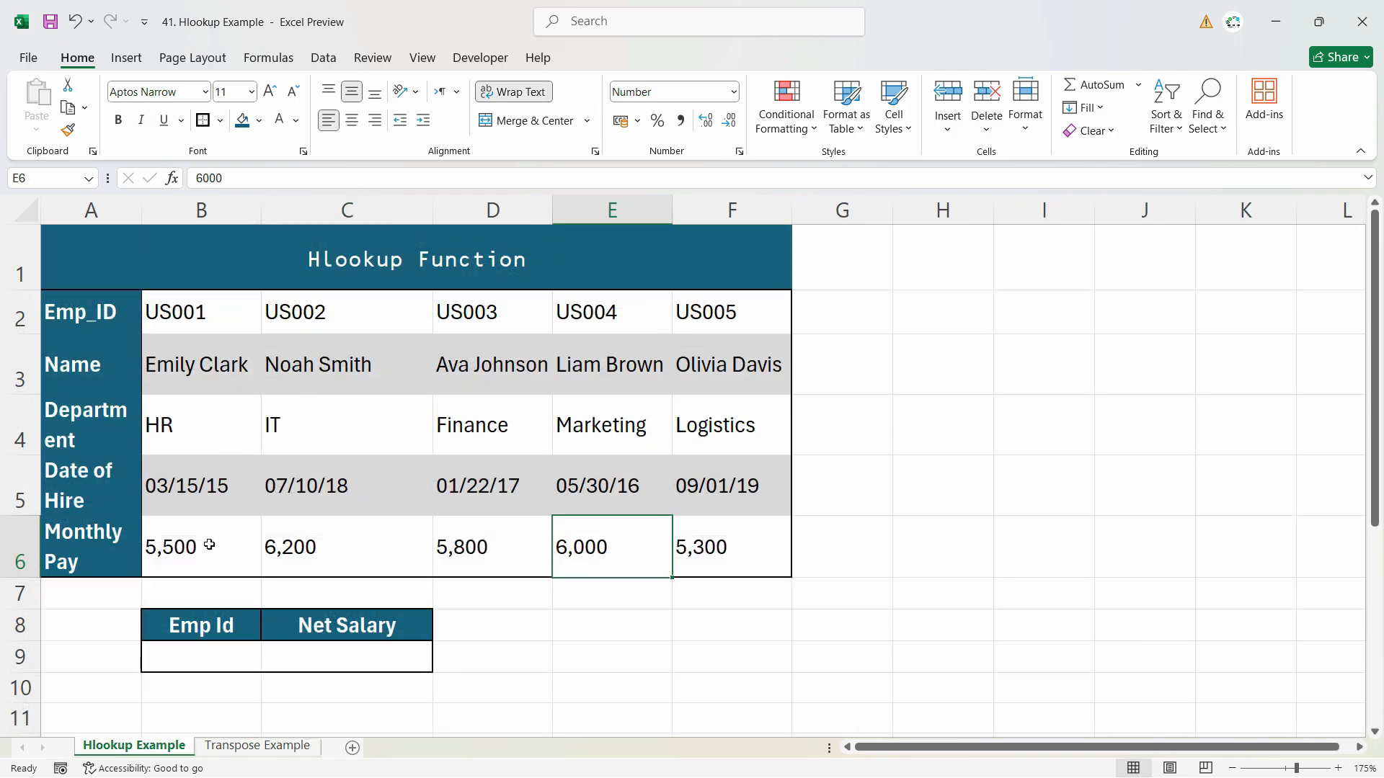
left_click(176, 656)
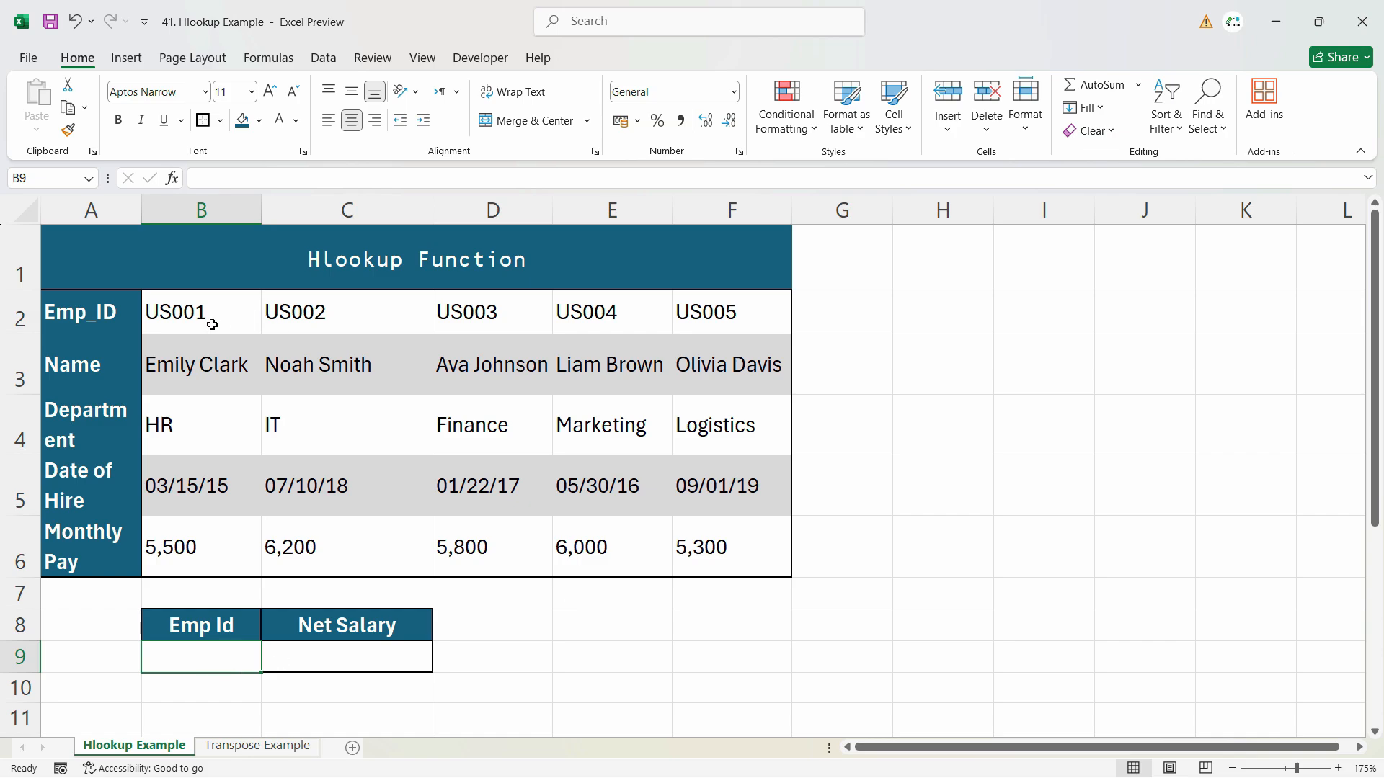
left_click_drag(186, 314, 721, 311)
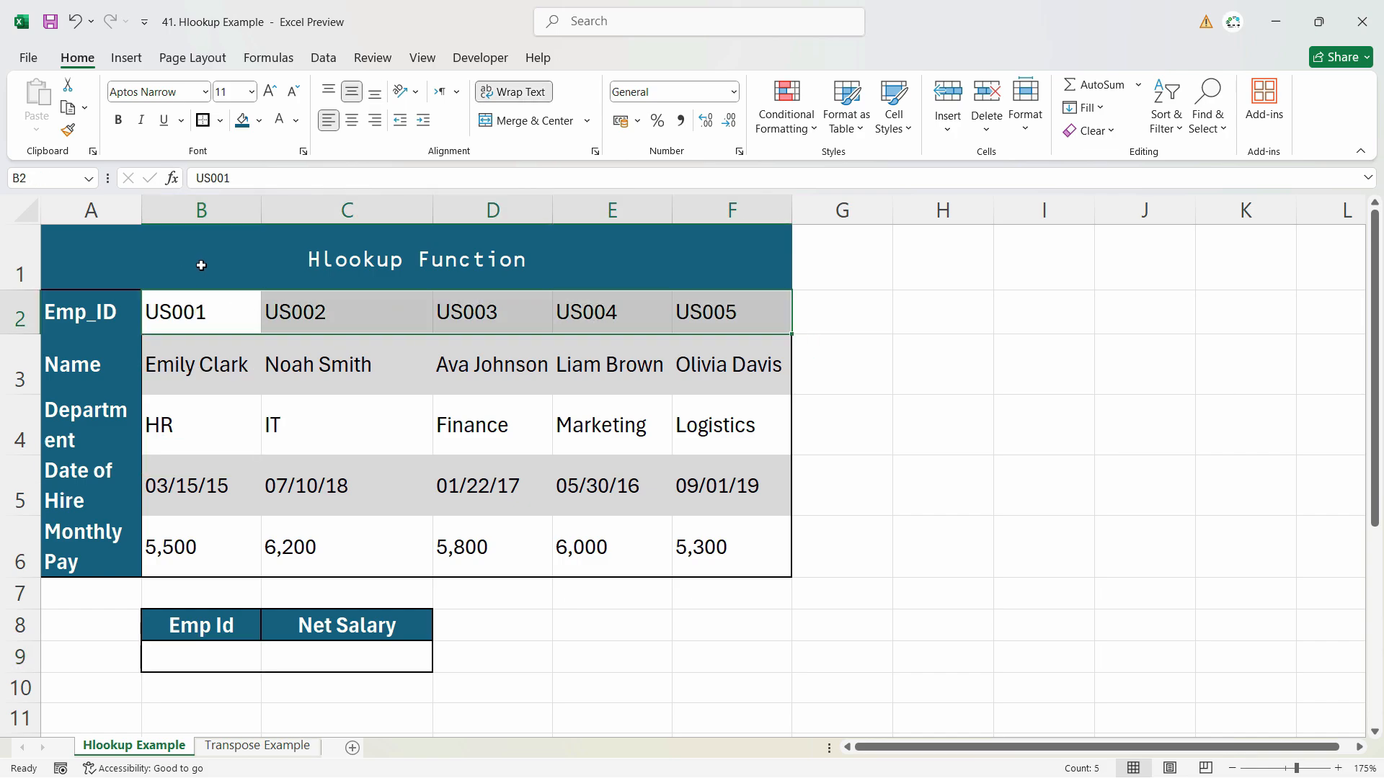
left_click_drag(201, 312, 727, 305)
left_click(47, 179)
type("E")
key("Return")
key("Return")
Check the workbook's list of defined names for Emp_Id
left_click(89, 178)
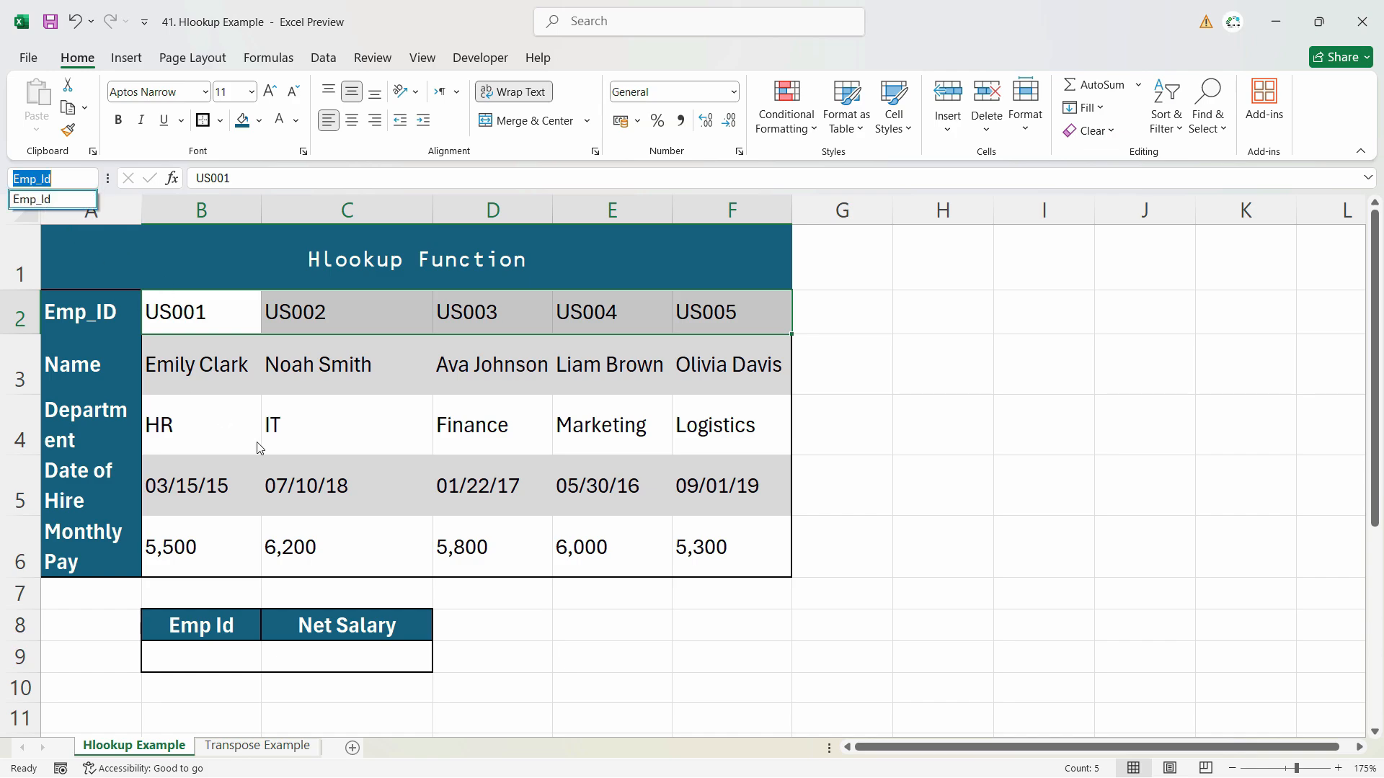
left_click(333, 424)
left_click(333, 440)
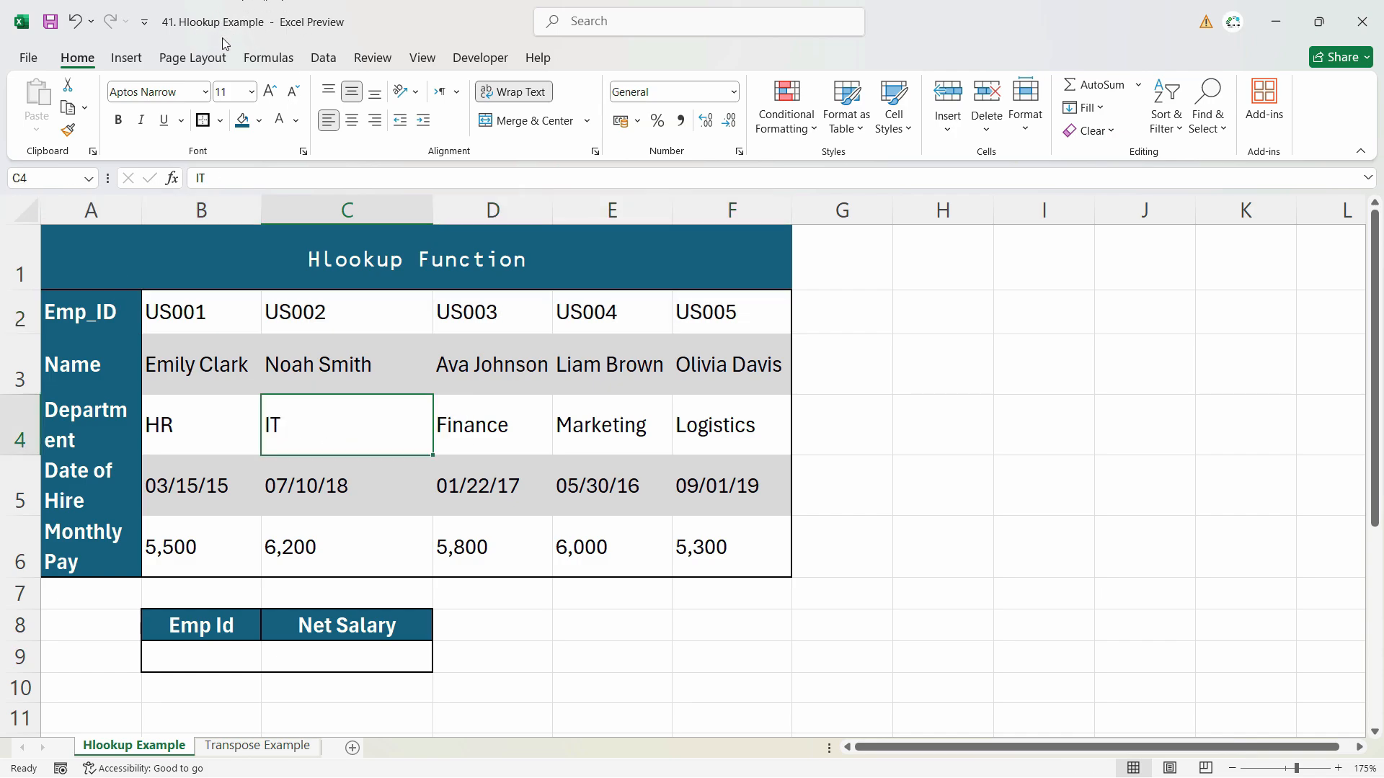
left_click(89, 180)
left_click(89, 177)
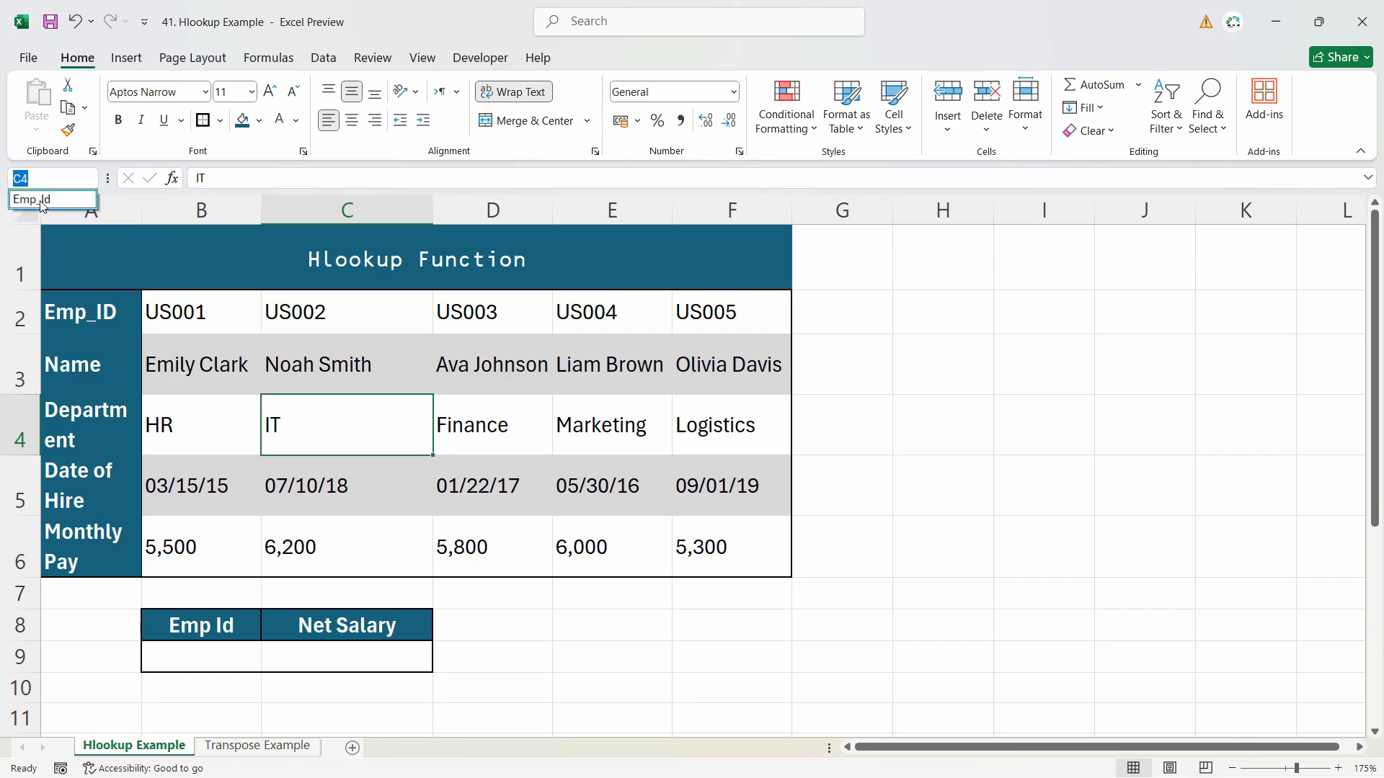
left_click(205, 352)
Add a list data validation to cell B9 with the source =emp_id
left_click(205, 657)
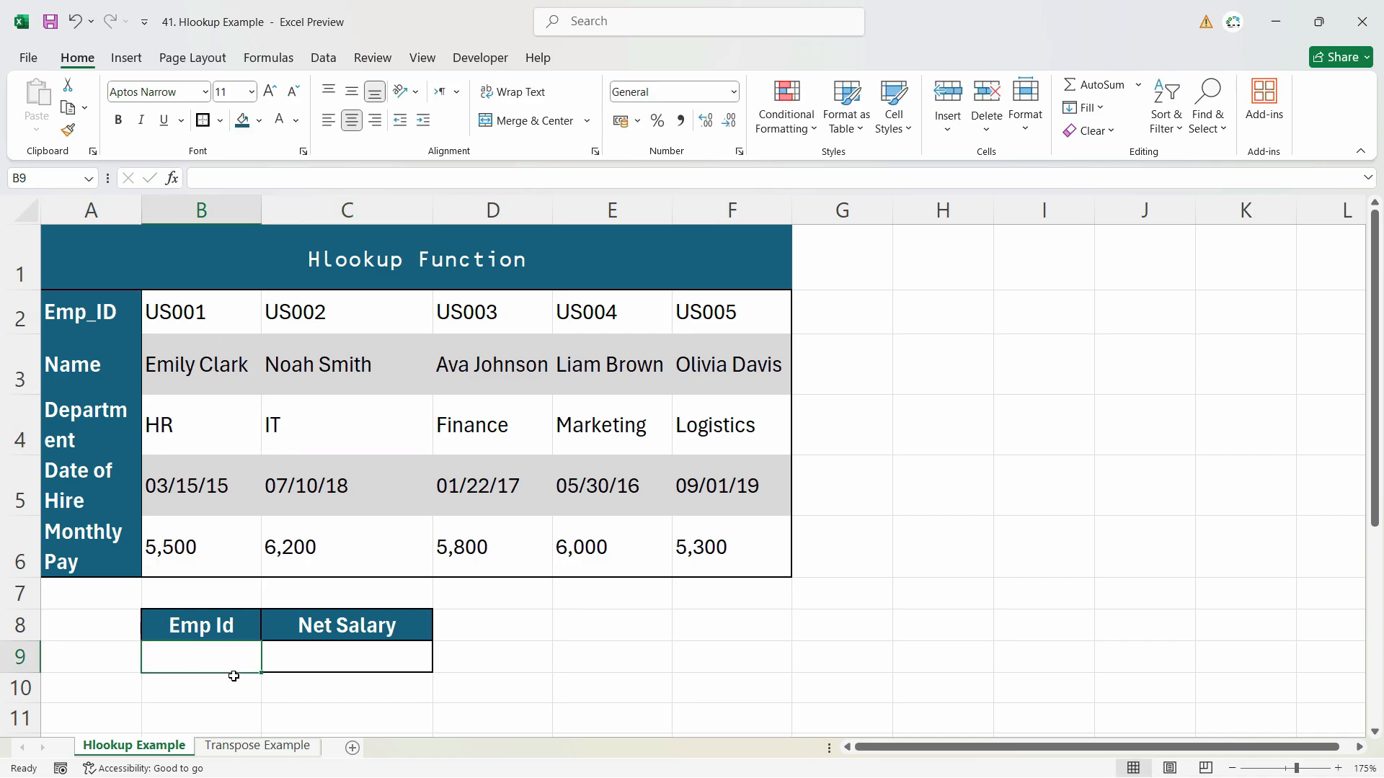
scroll(235, 676, "down", 1)
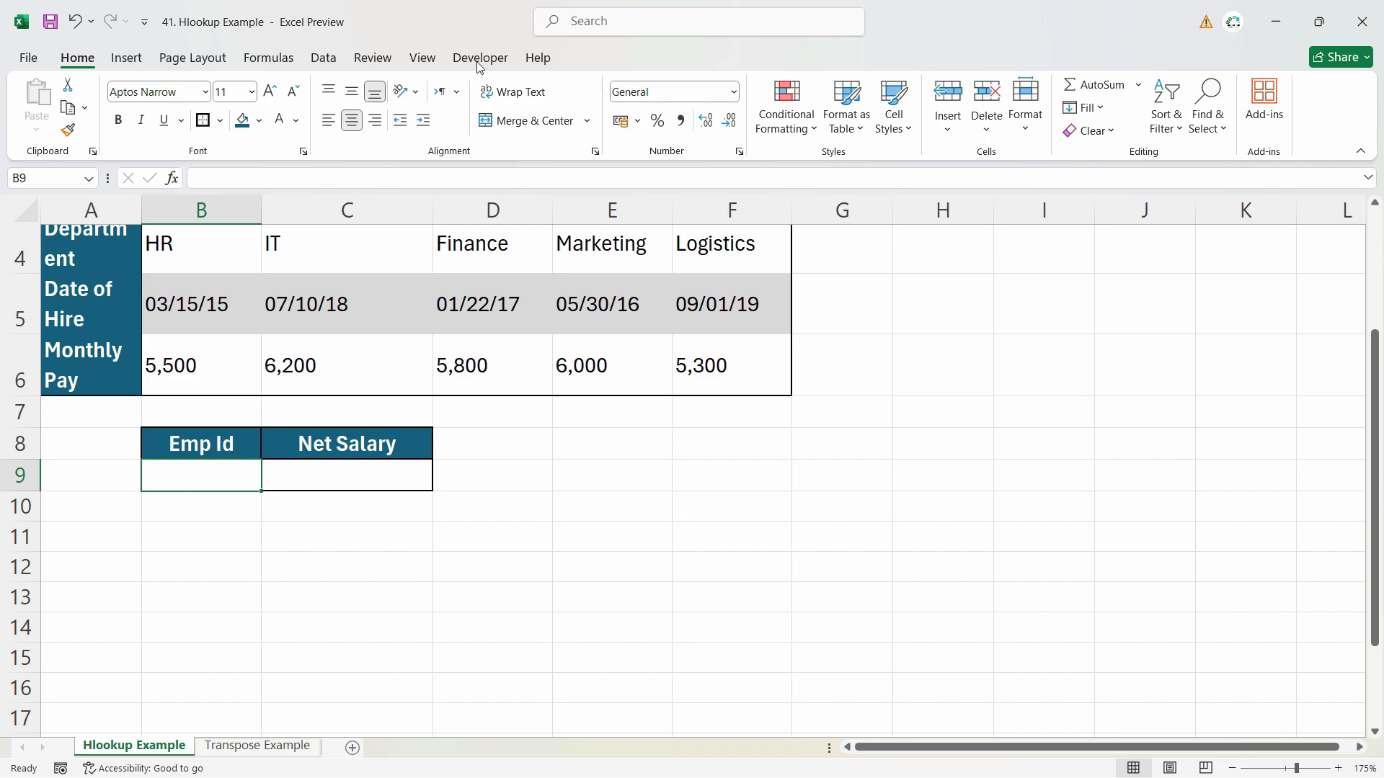
left_click(323, 58)
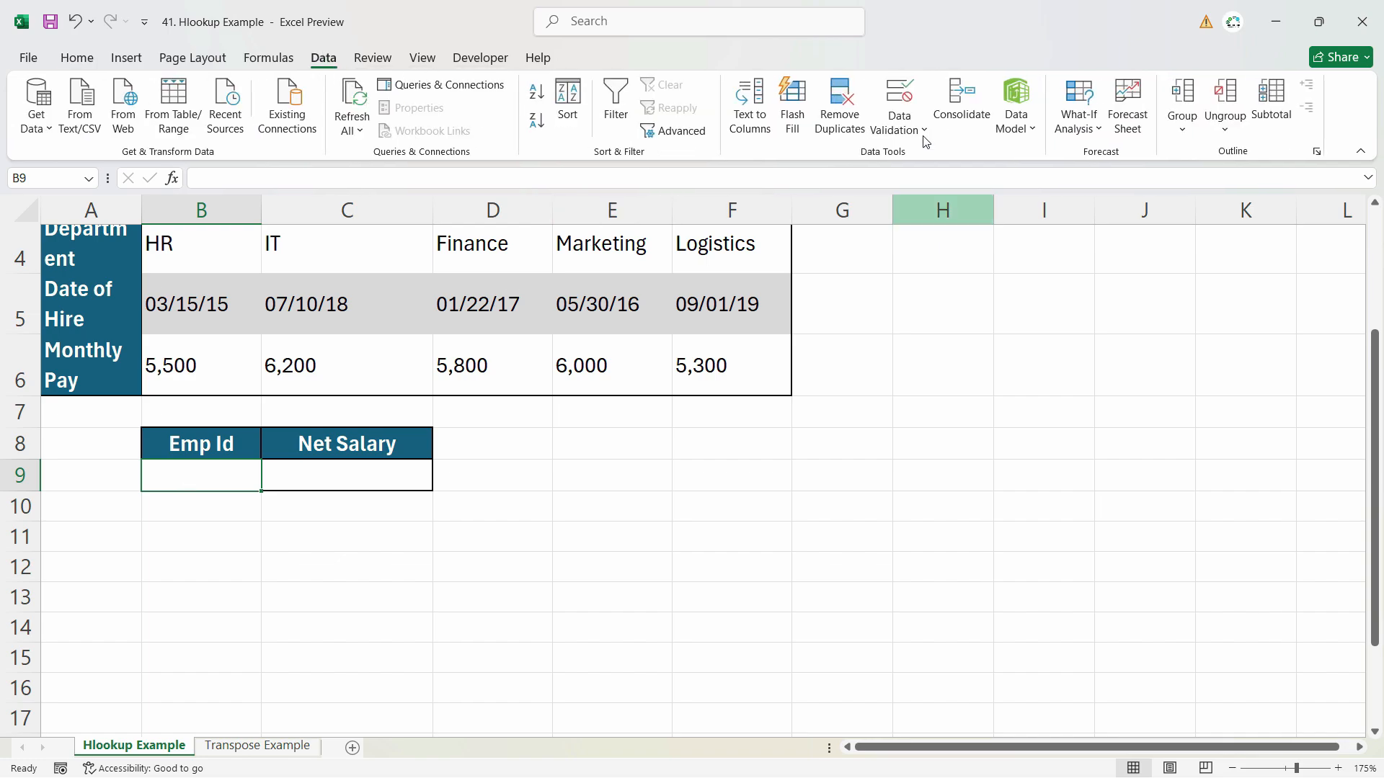
left_click(900, 97)
left_click_drag(407, 196, 874, 253)
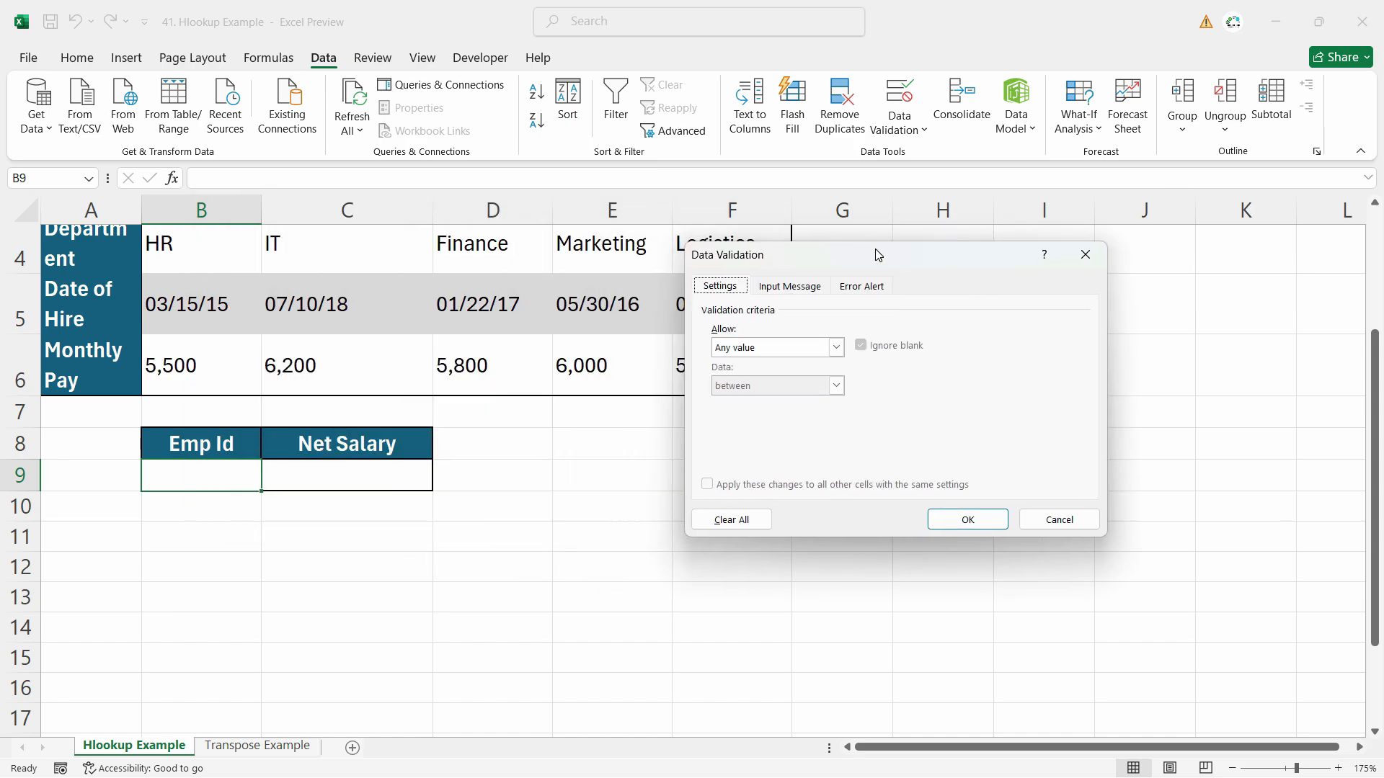
left_click(786, 349)
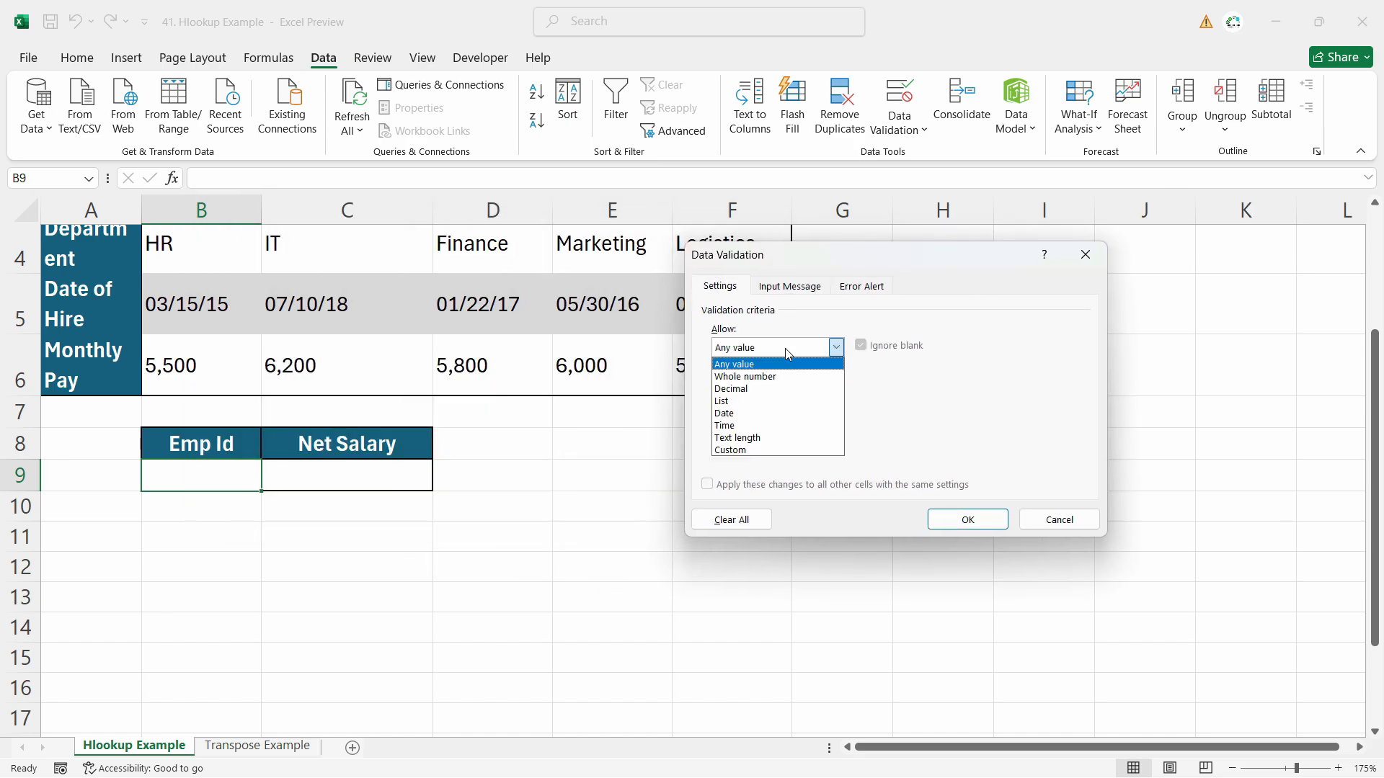
left_click(764, 408)
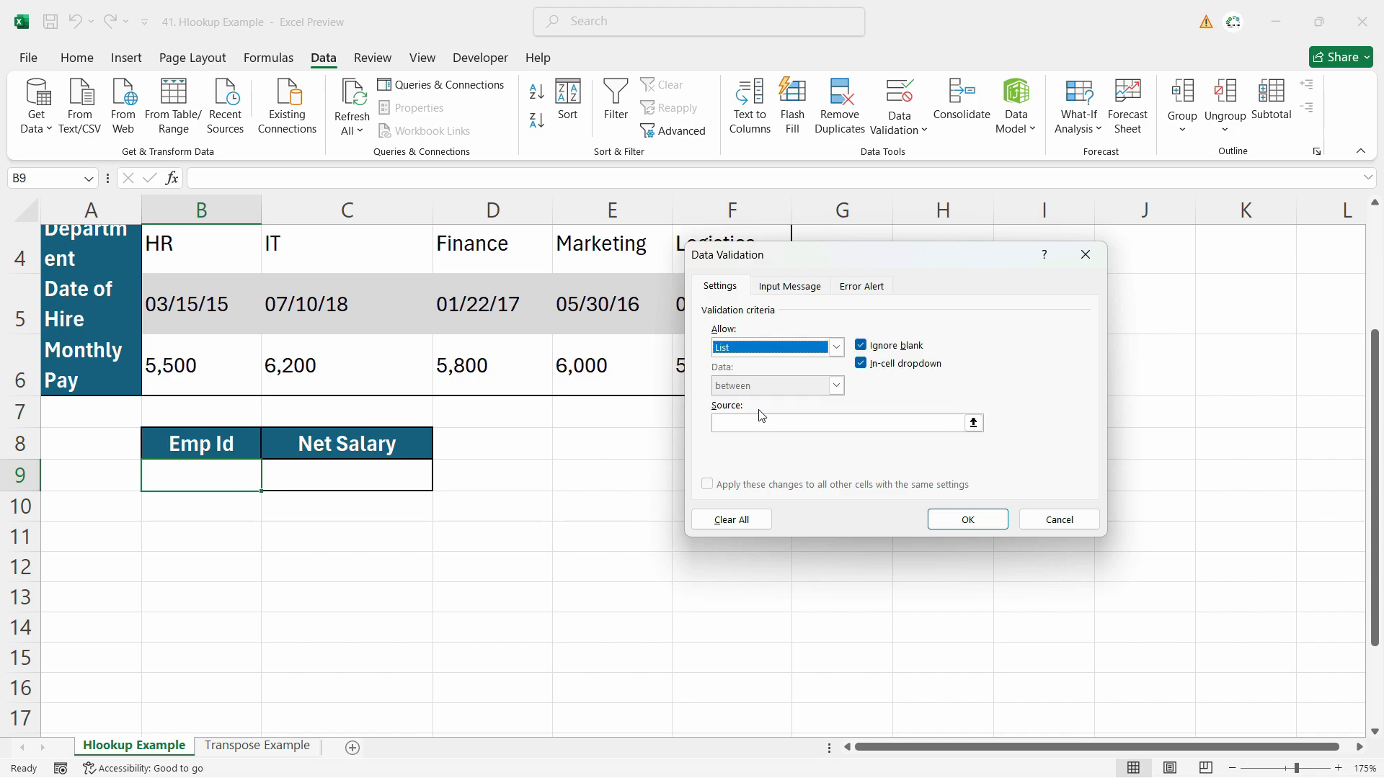
left_click(757, 426)
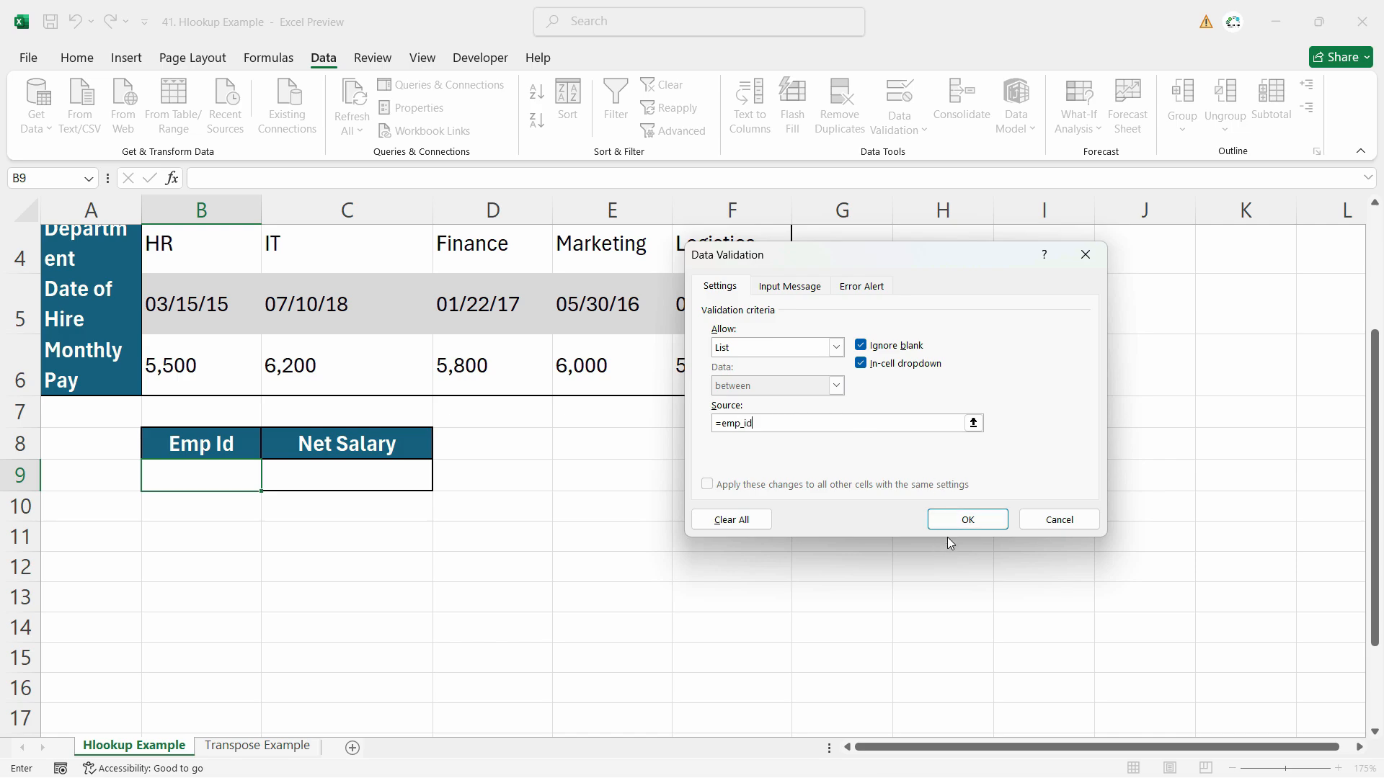
left_click(966, 520)
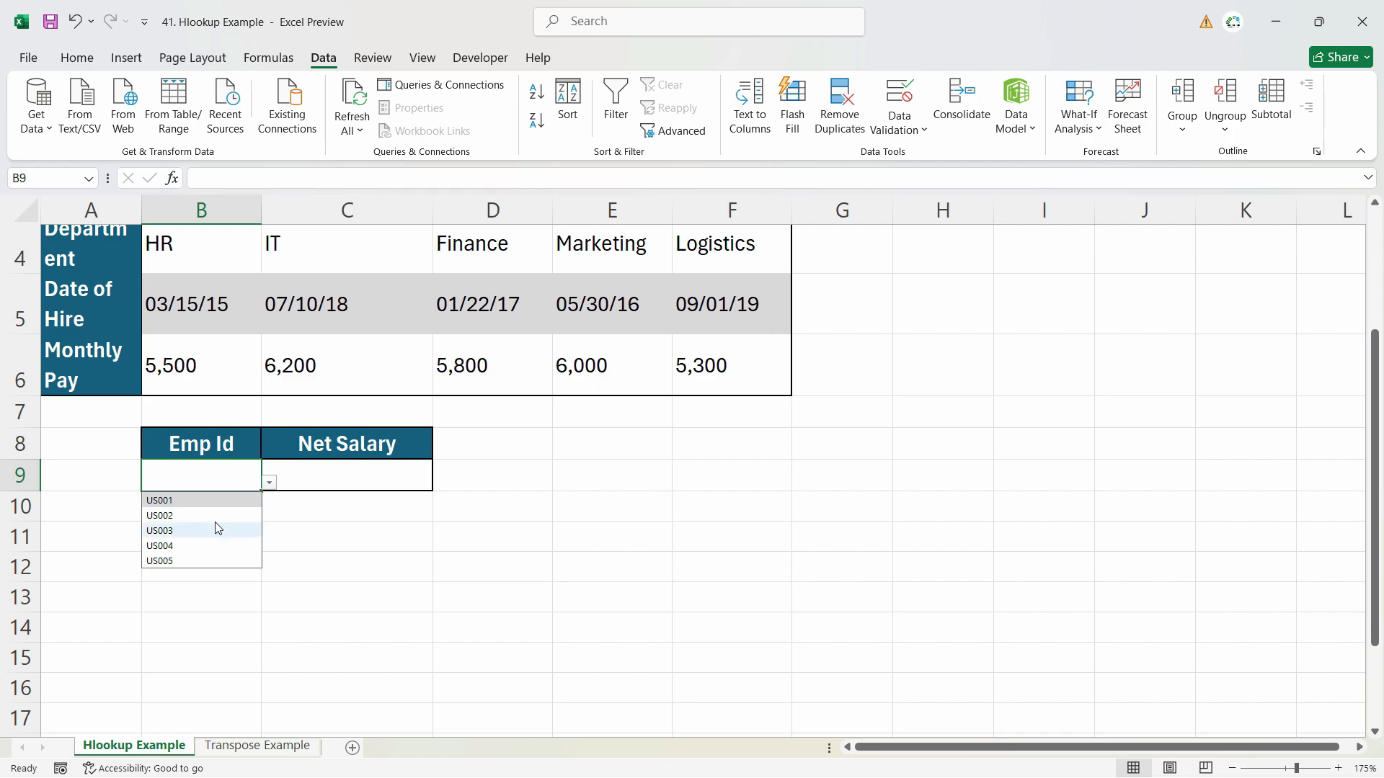
Choose US003 from the employee ID list in B9
left_click(288, 476)
scroll(469, 641, "up", 1)
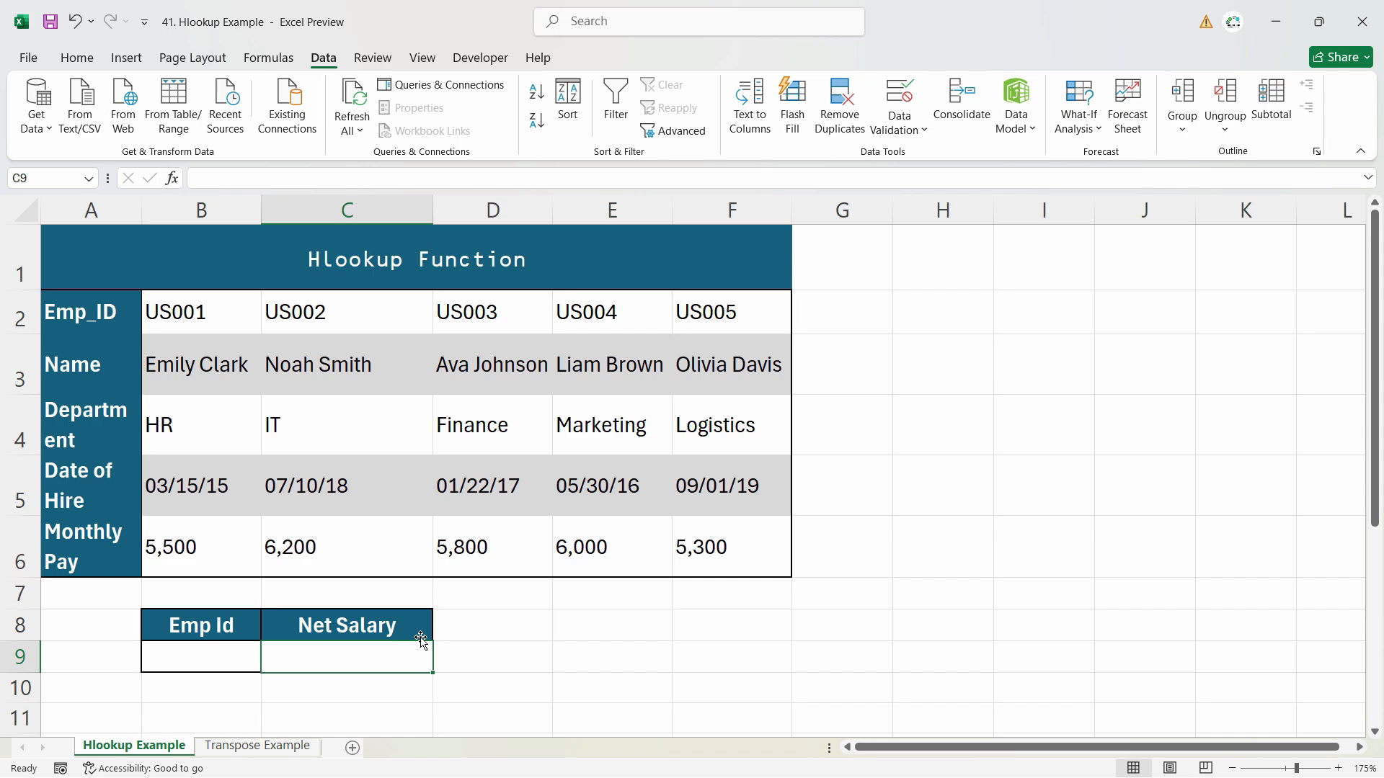
left_click(199, 667)
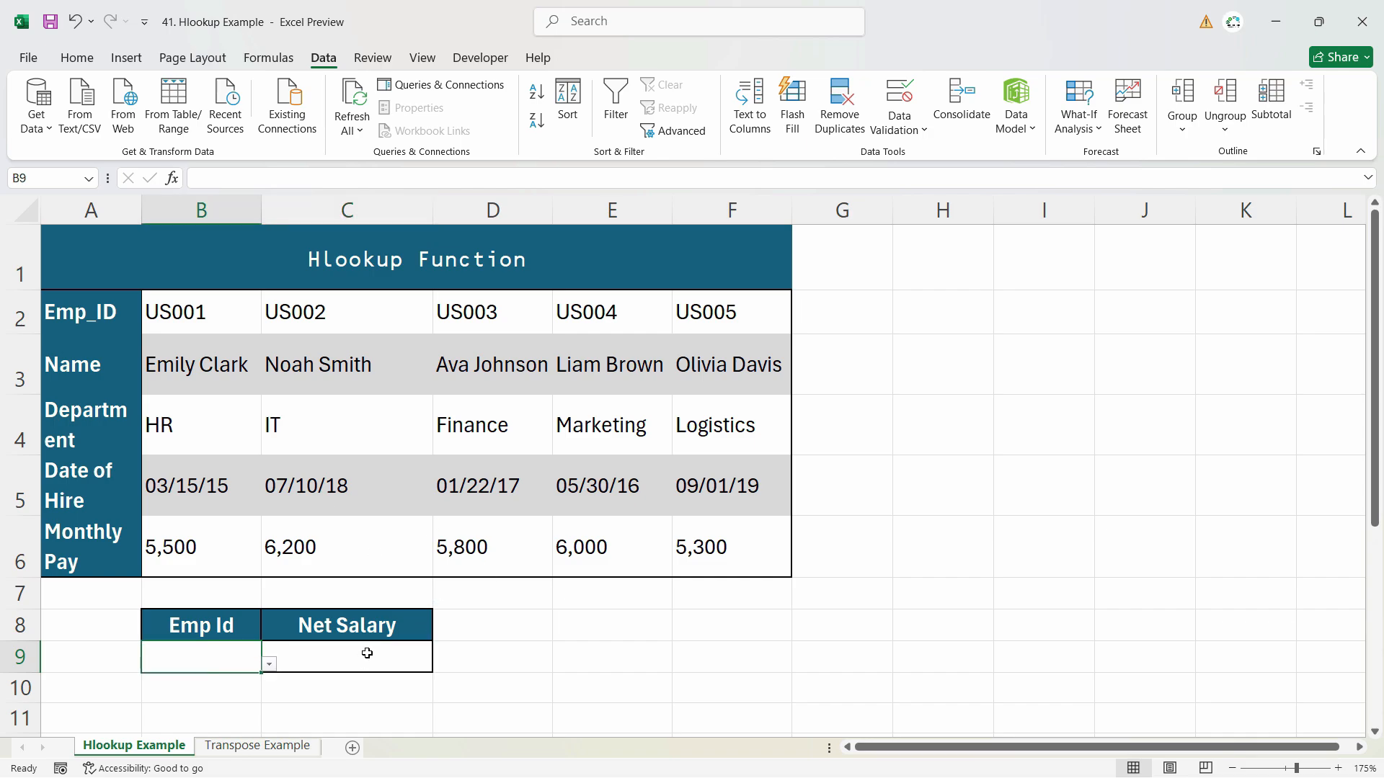
left_click(268, 663)
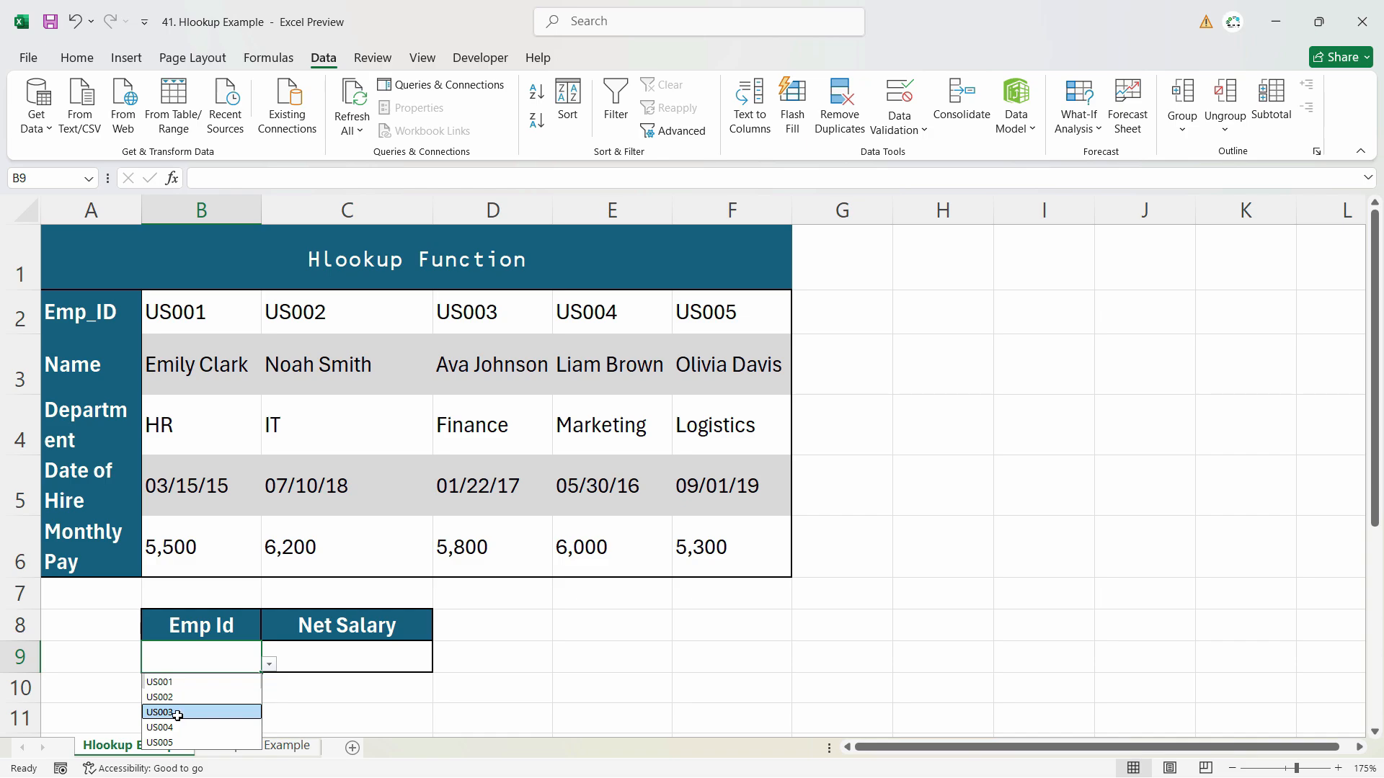
left_click(168, 707)
Locate US003 in the Emp_ID row of the table by reading across from B2
left_click(339, 664)
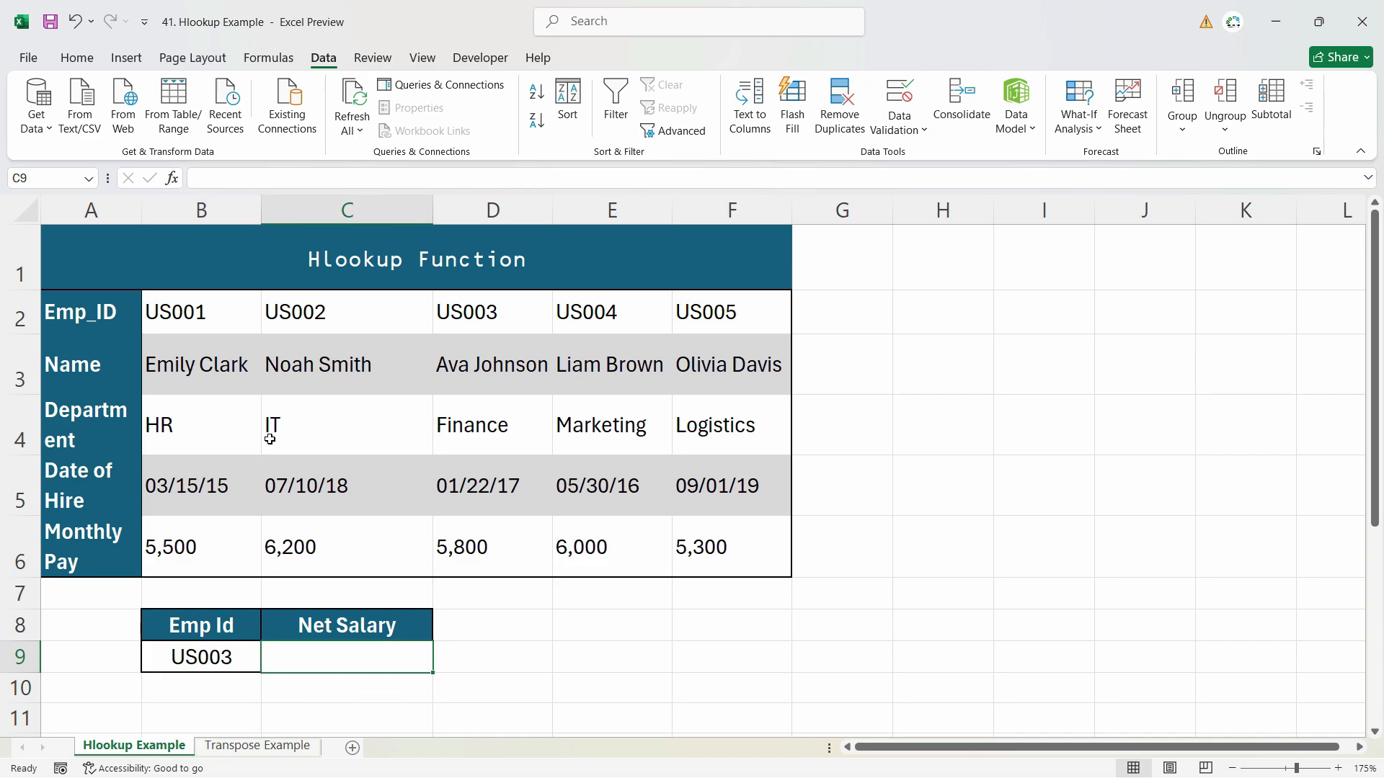
left_click(476, 316)
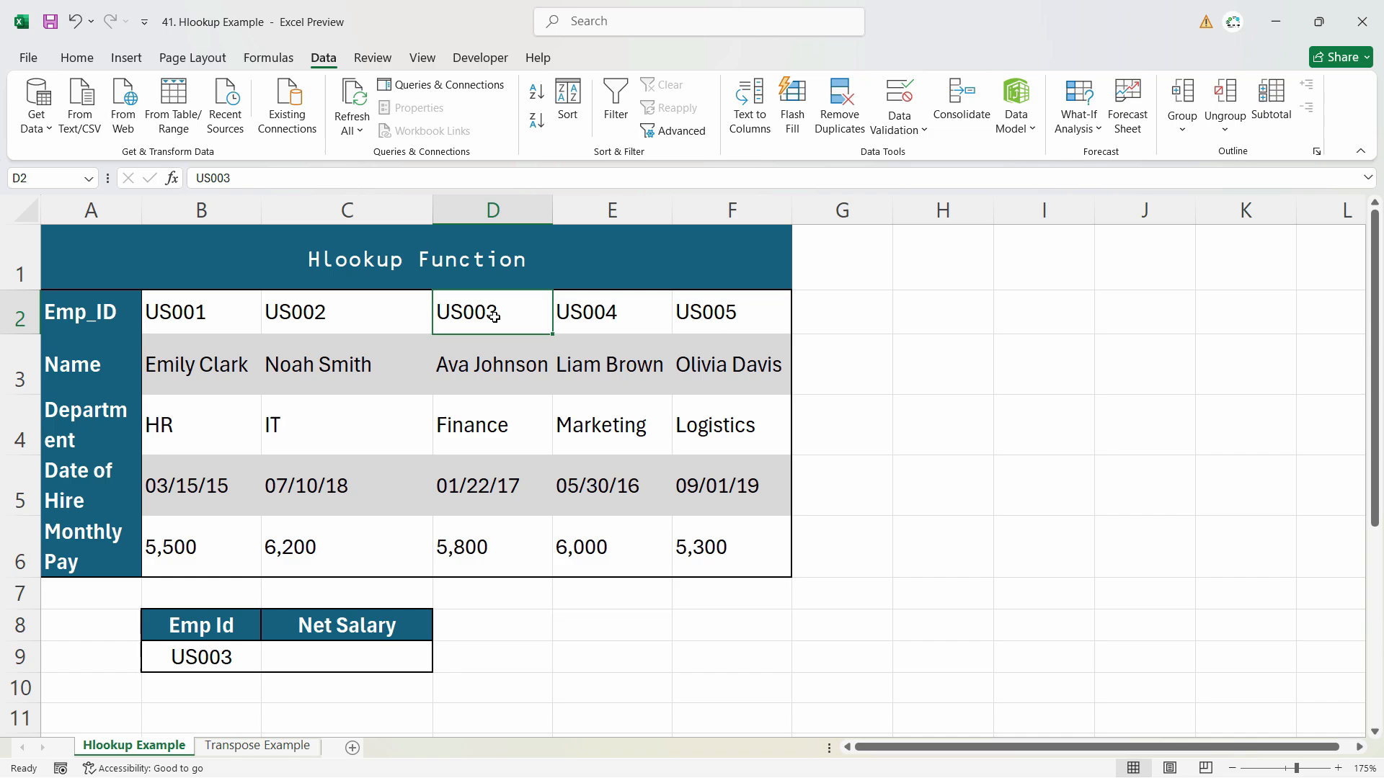
left_click_drag(167, 313, 478, 312)
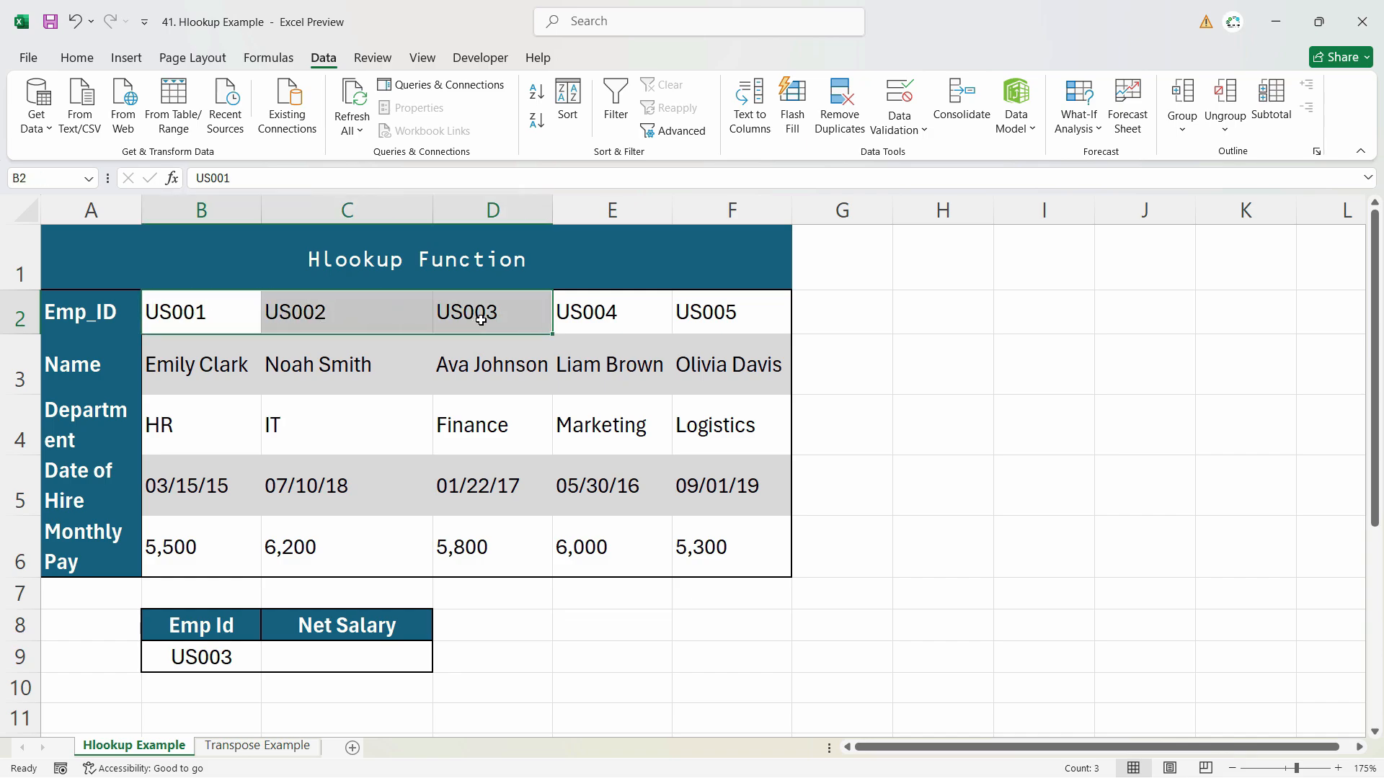
left_click(492, 312)
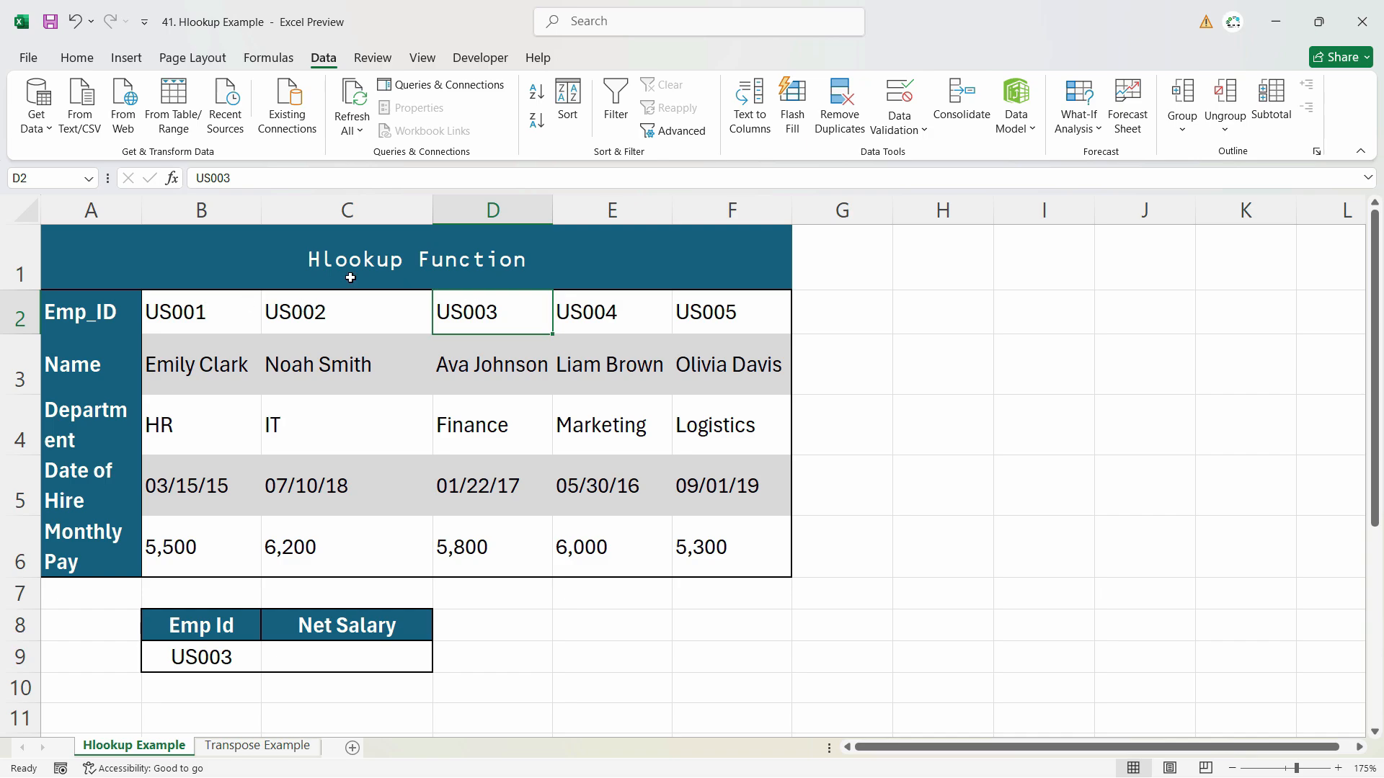
Start an HLOOKUP formula in C9 with B9 as the lookup value
left_click(340, 668)
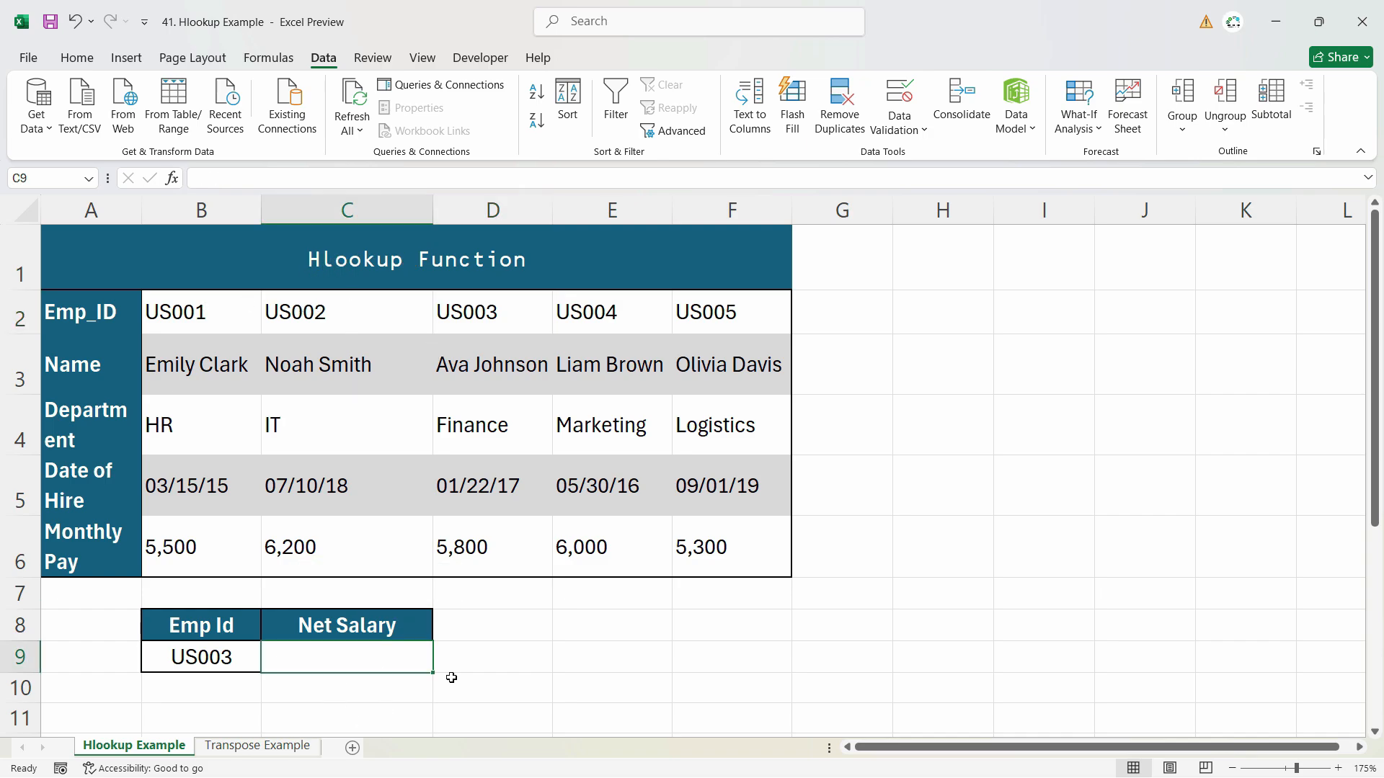
type("=hlo")
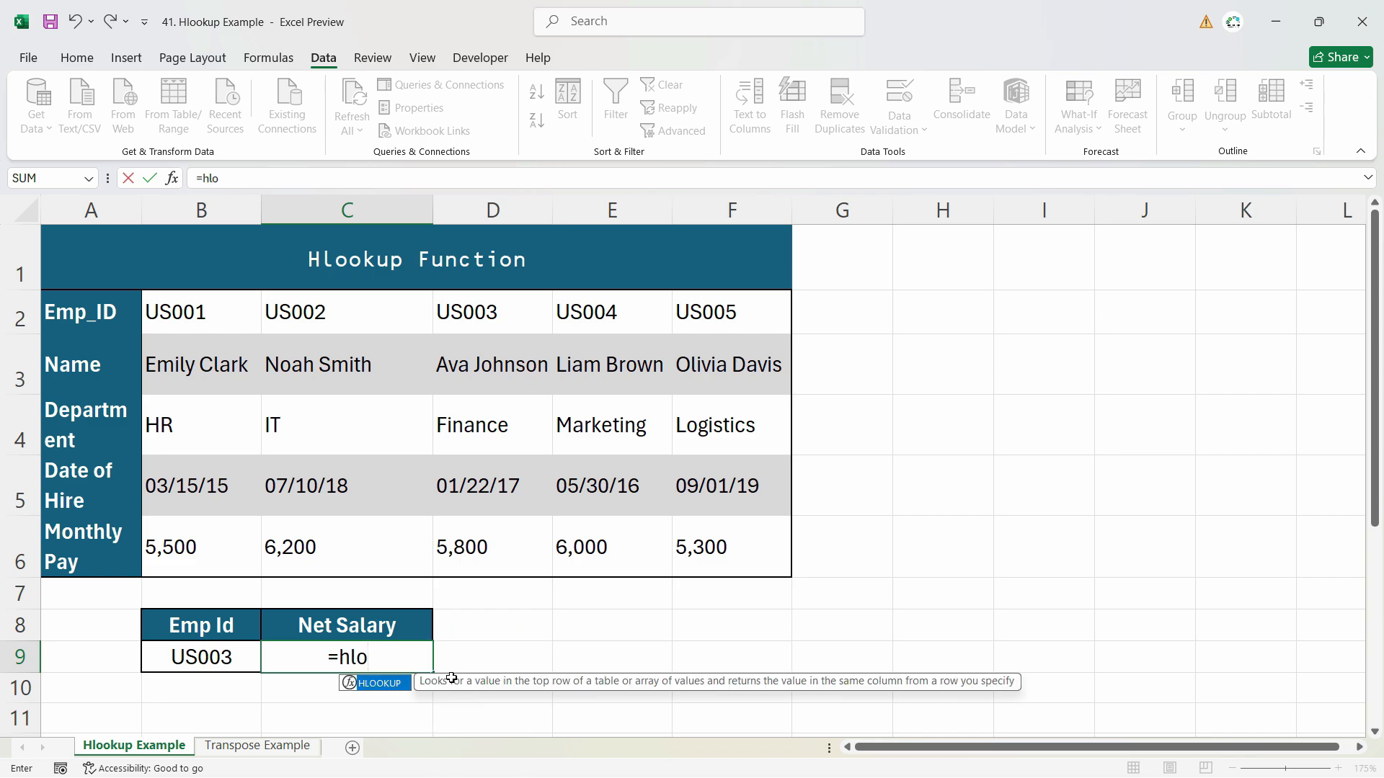
key("Tab")
left_click(222, 656)
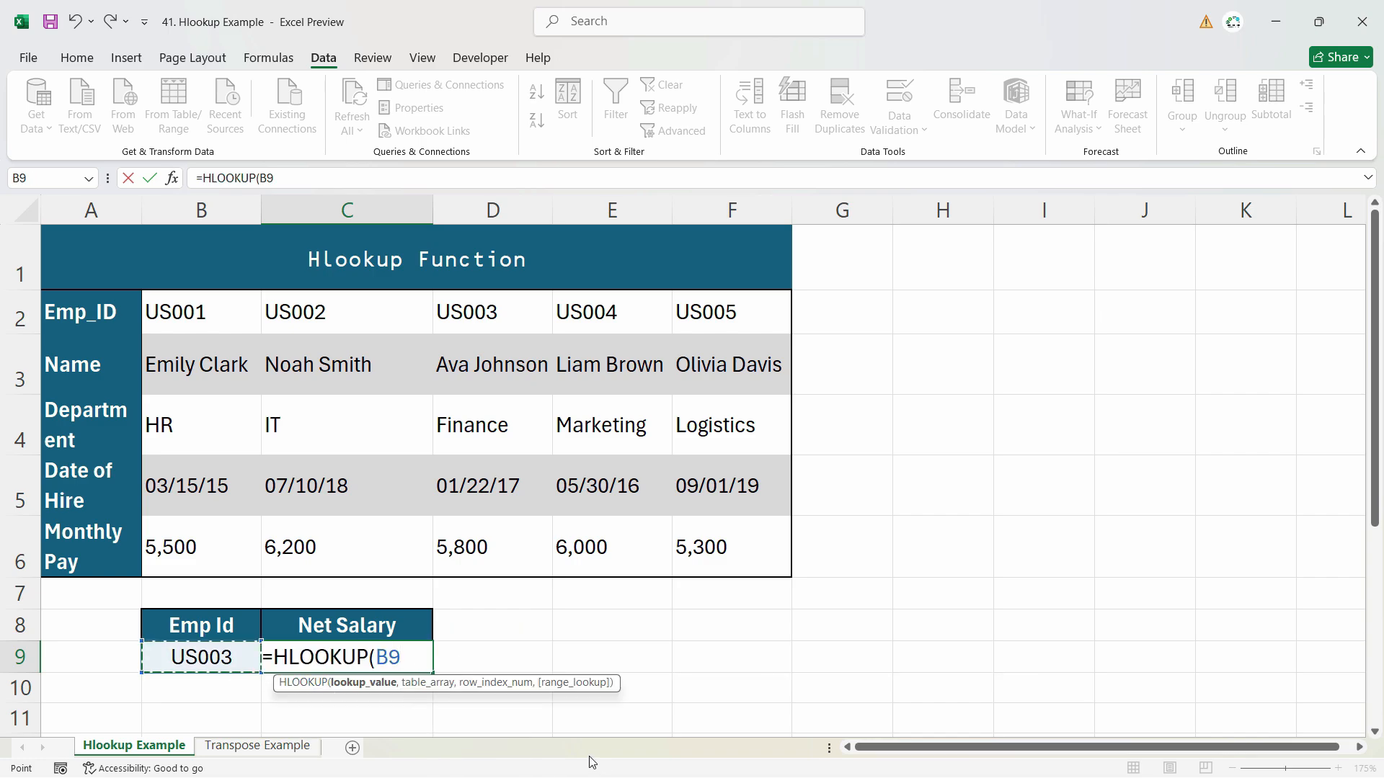
type(",")
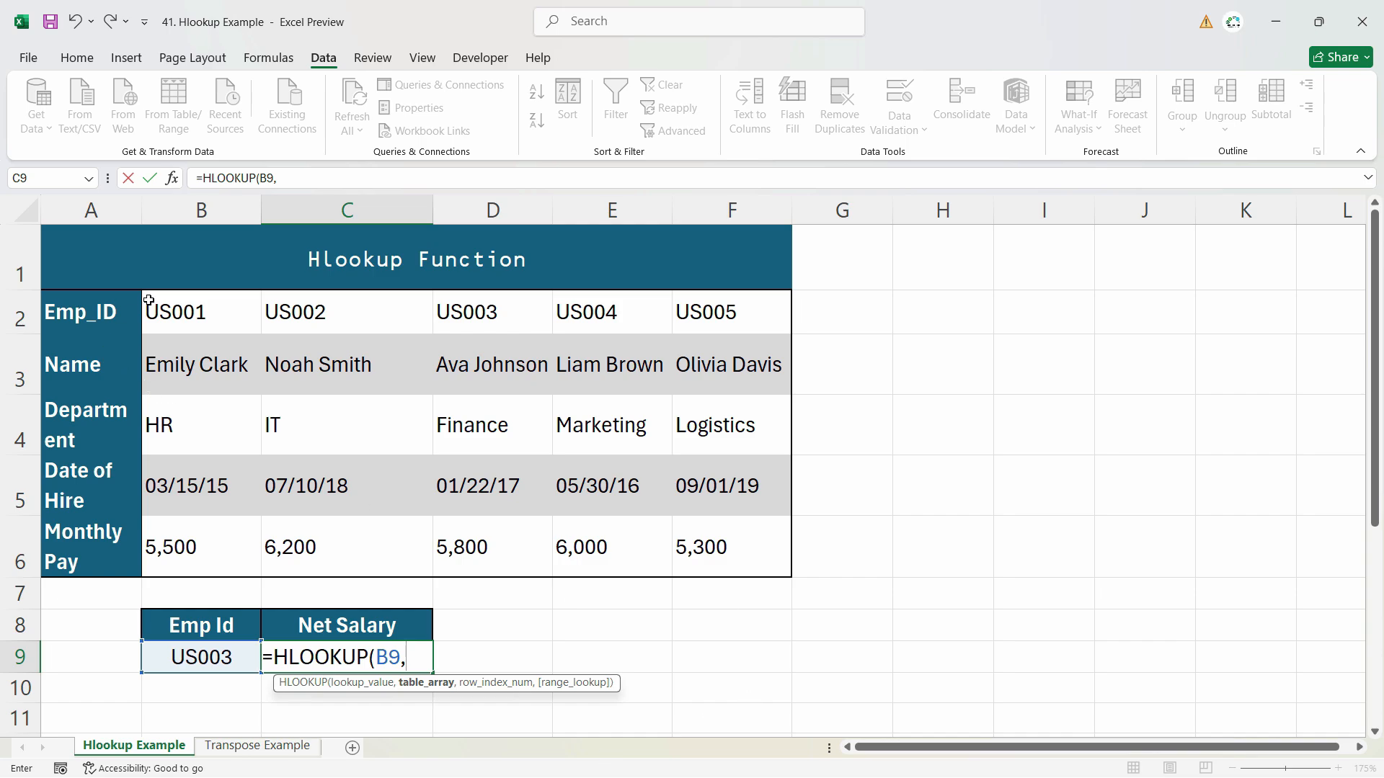
Set the HLOOKUP table array to B2:F6 and make it the absolute reference $B$2:$F$6
left_click_drag(148, 301, 761, 559)
left_click(763, 559)
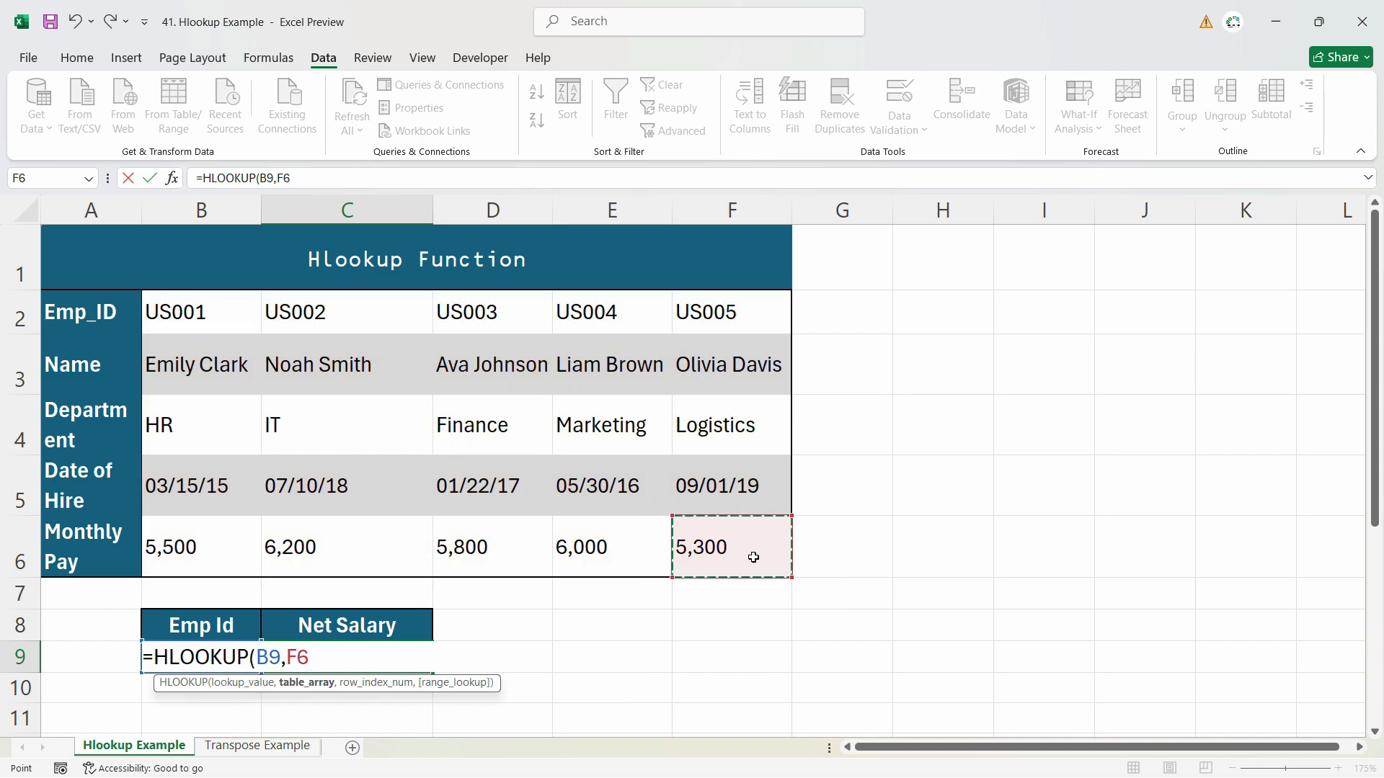
left_click_drag(79, 310, 710, 553)
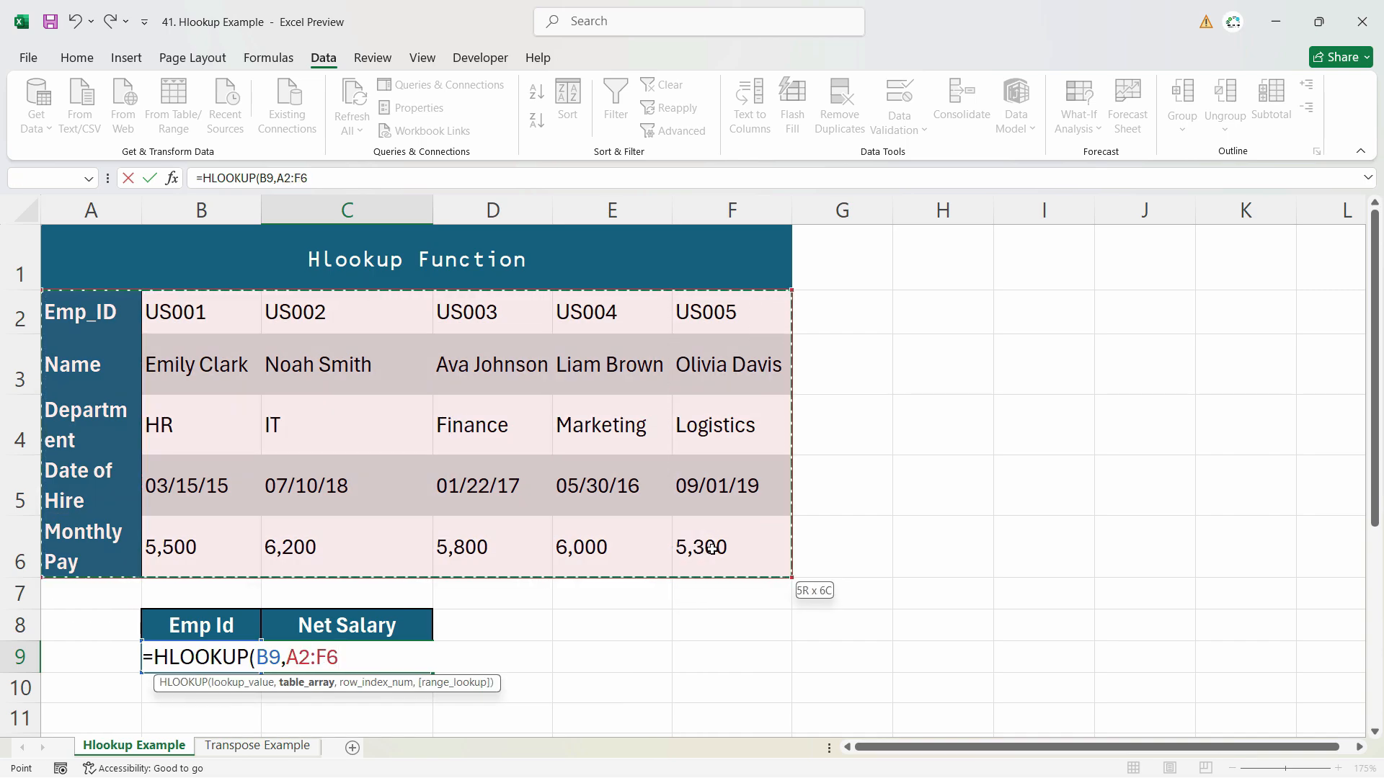
left_click_drag(173, 312, 759, 556)
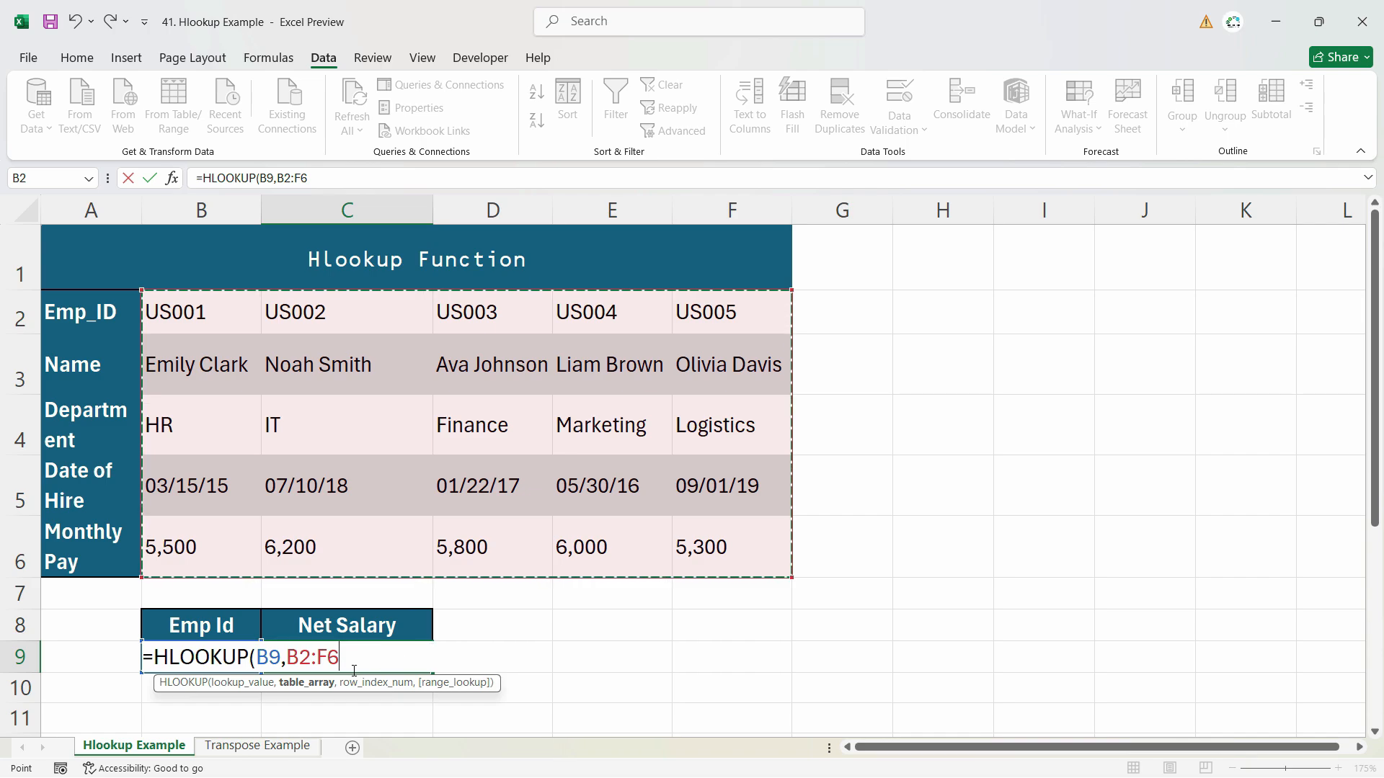
left_click_drag(339, 659, 286, 659)
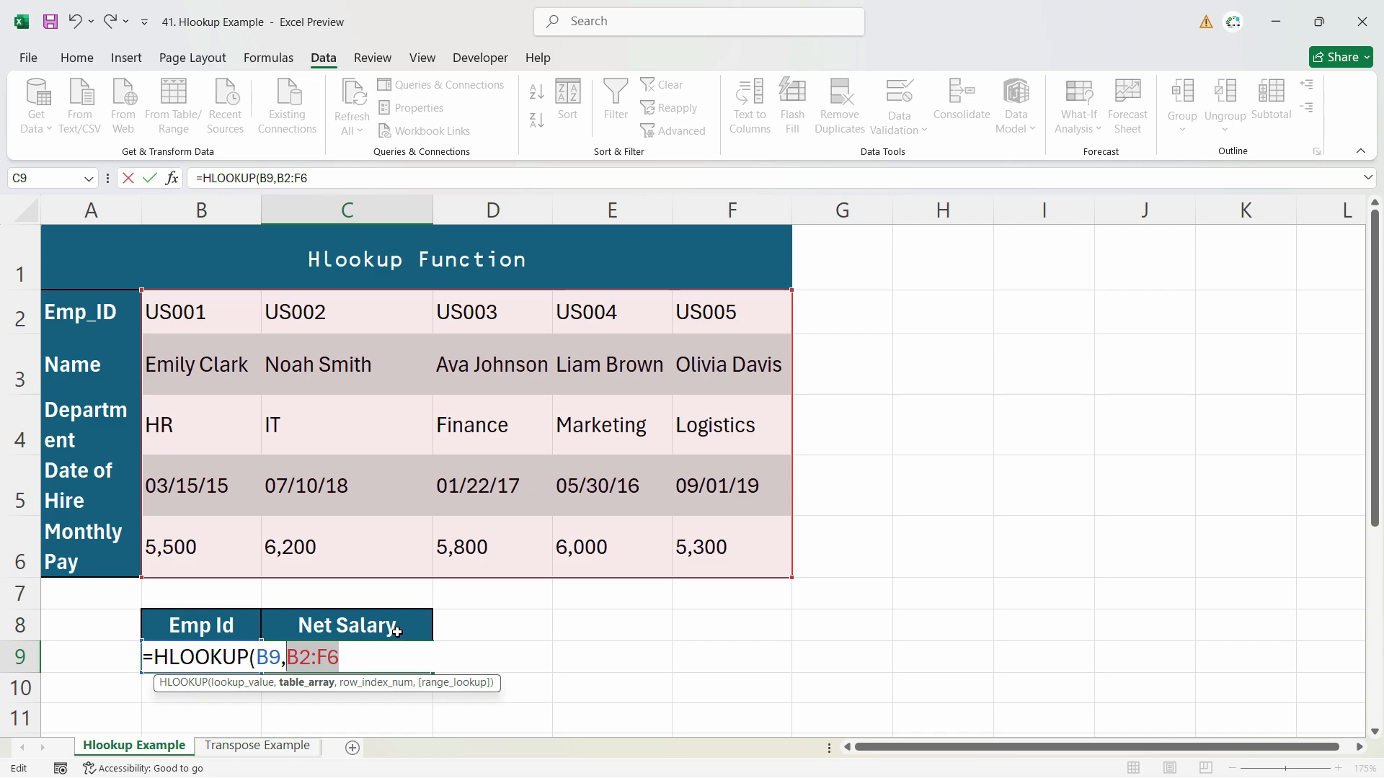
key("F4")
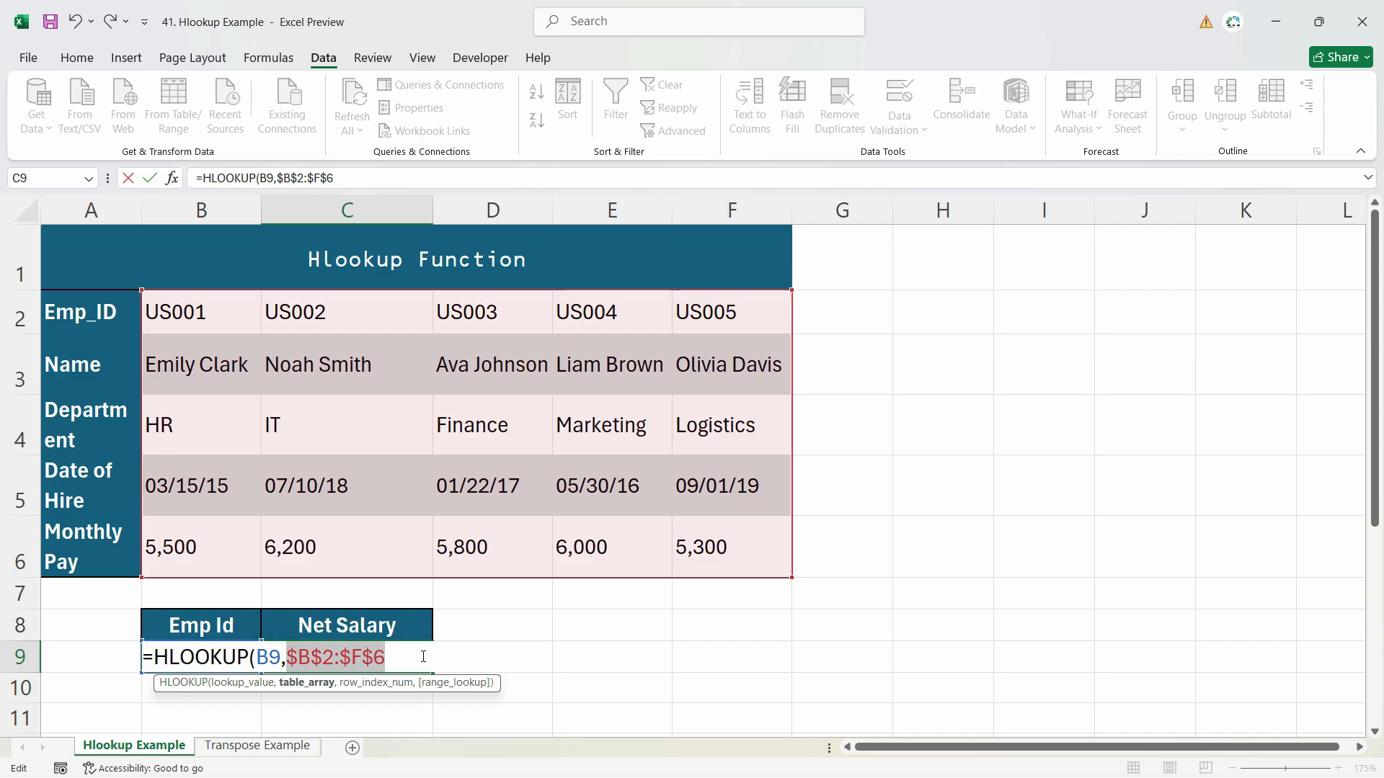
type(",")
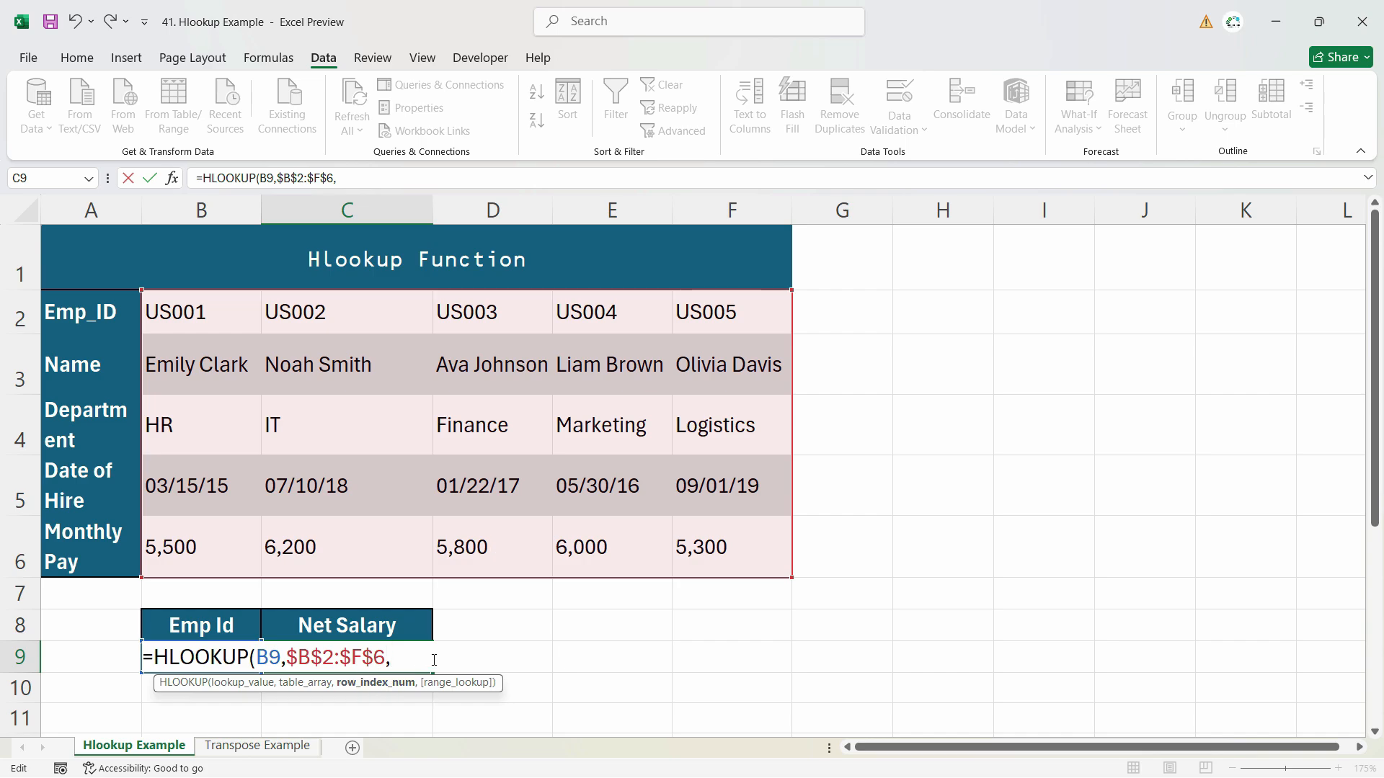
Complete the HLOOKUP formula in C9 with row index 5 and 0 for an exact match
type("5,")
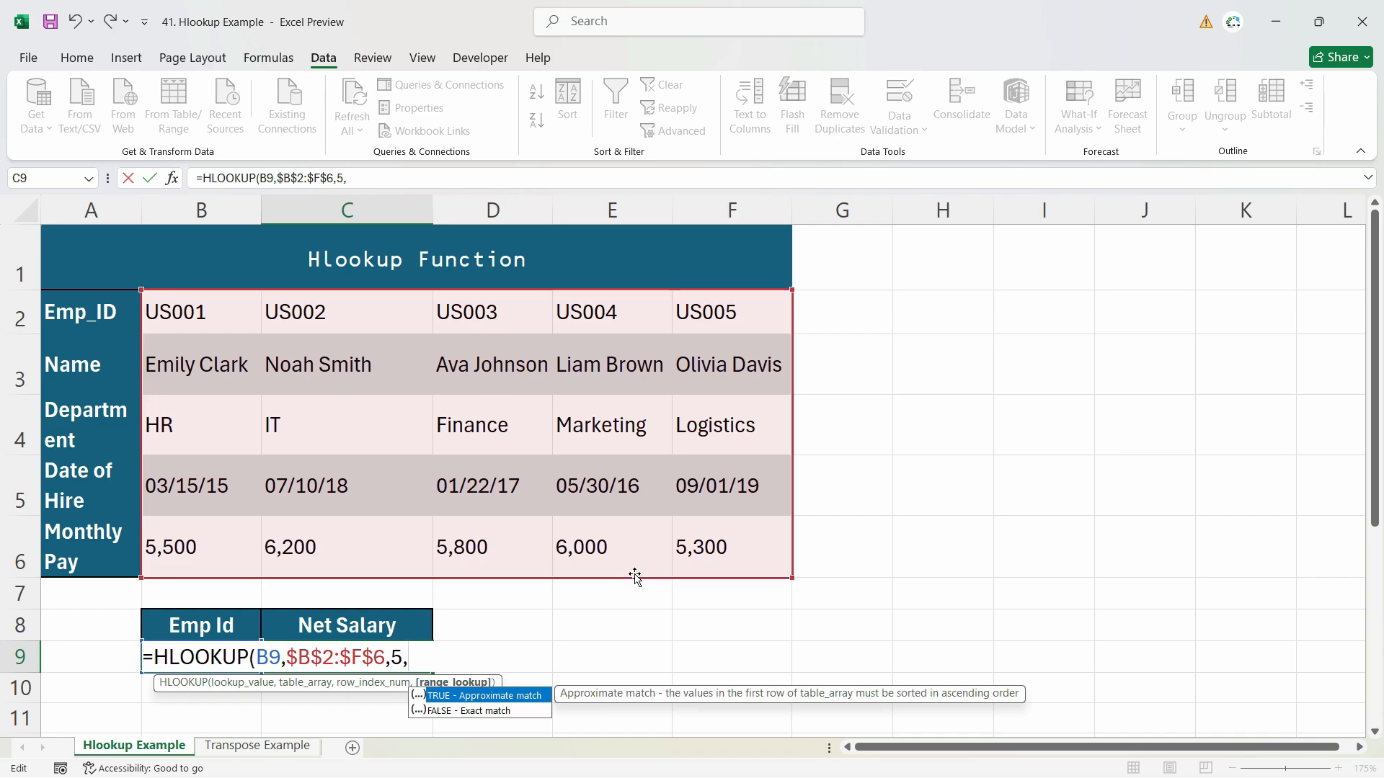
type("0")
key("Return")
key("Up")
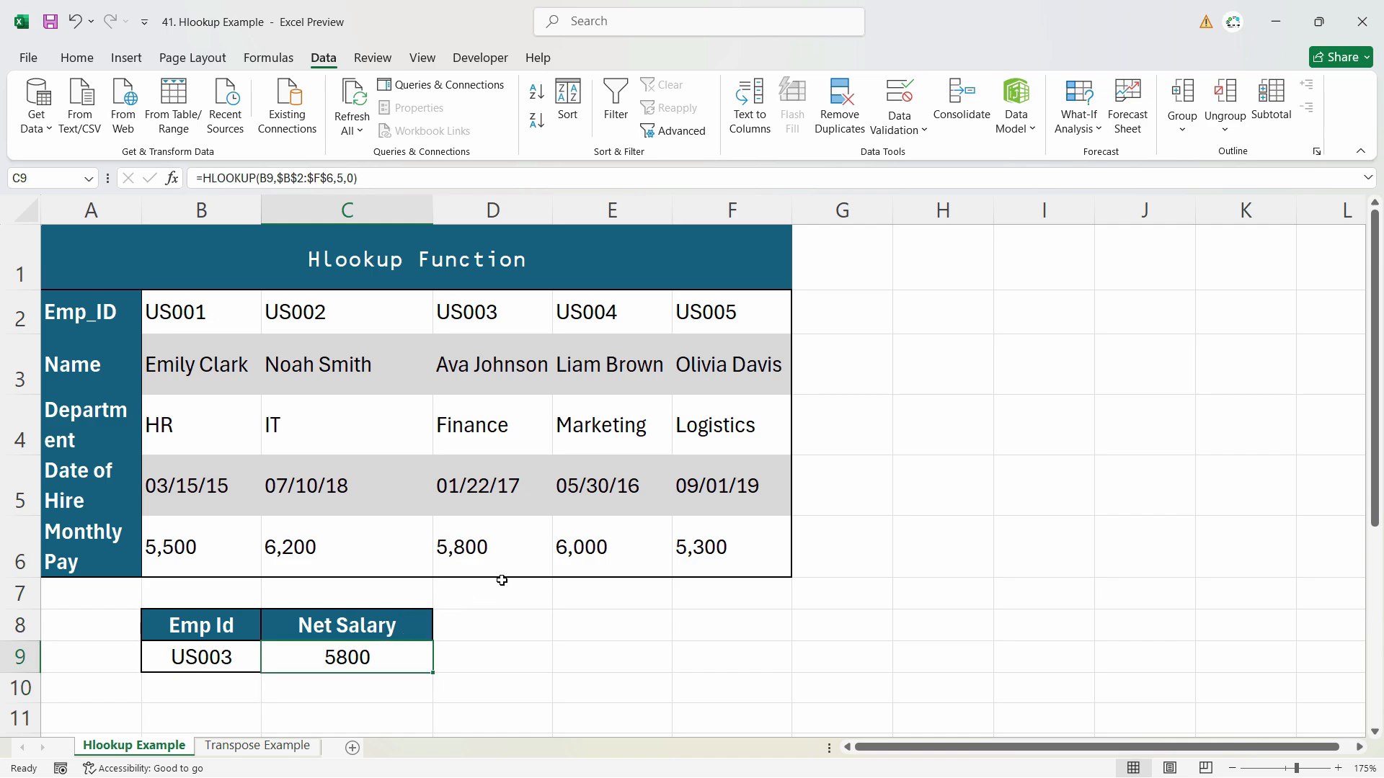
Compare the C9 result with the monthly pay of US003, and change the employee ID in B9 to US002
left_click(489, 563)
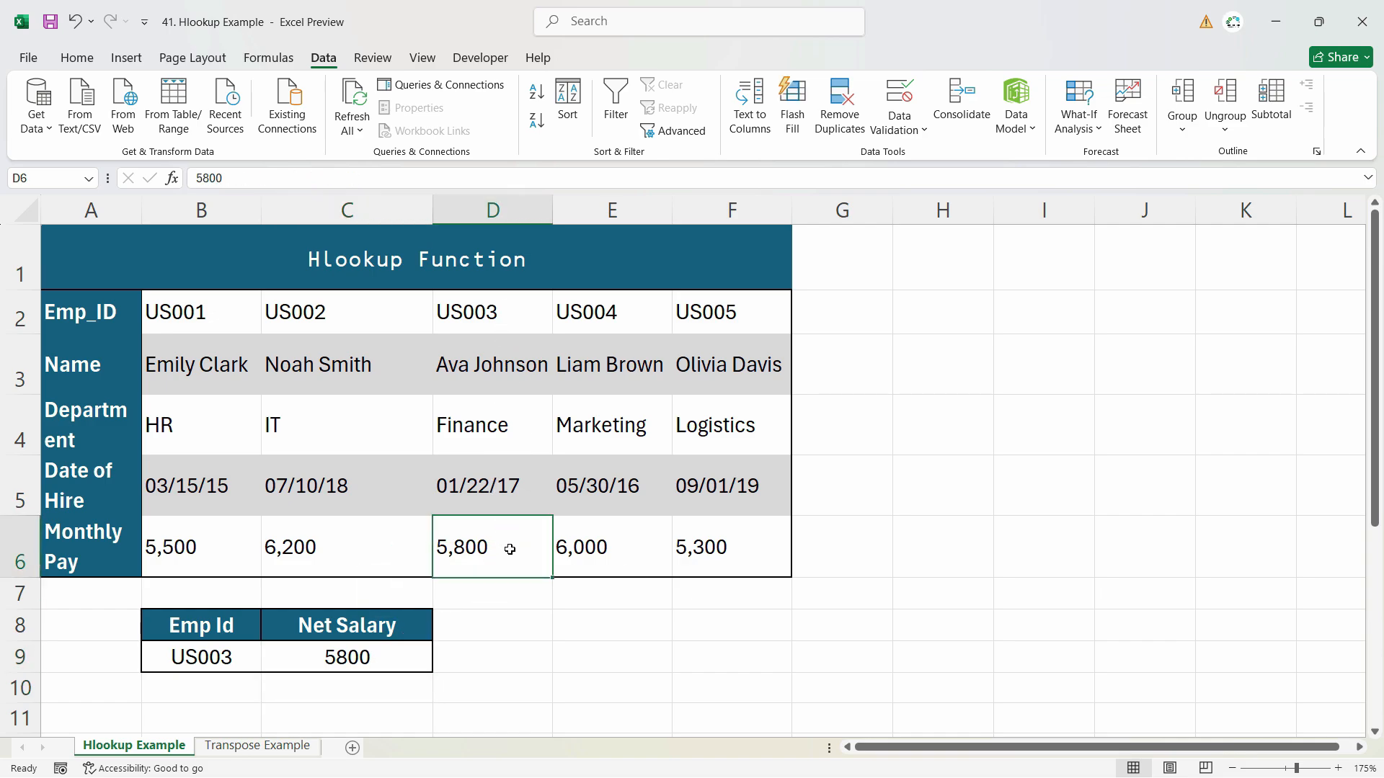
left_click(238, 657)
left_click(270, 664)
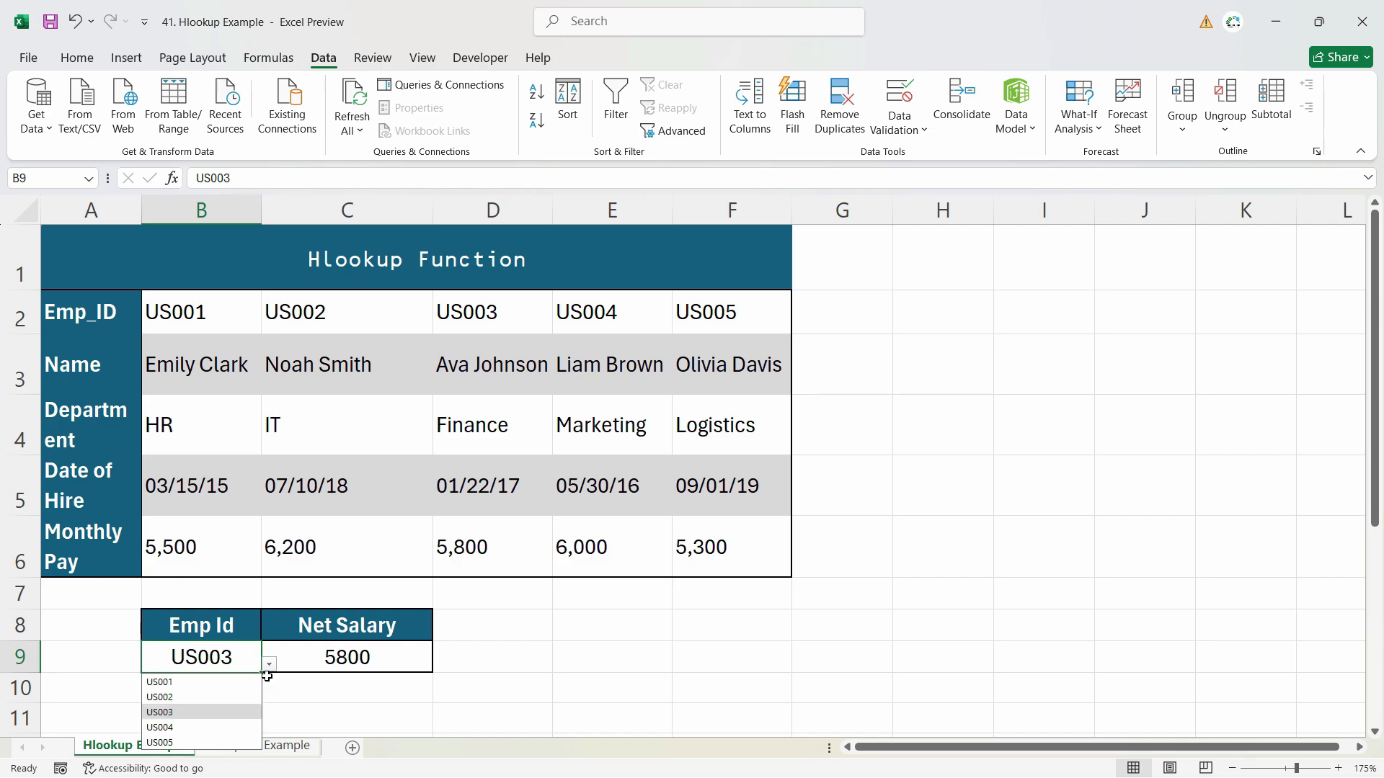
left_click(208, 693)
left_click(353, 657)
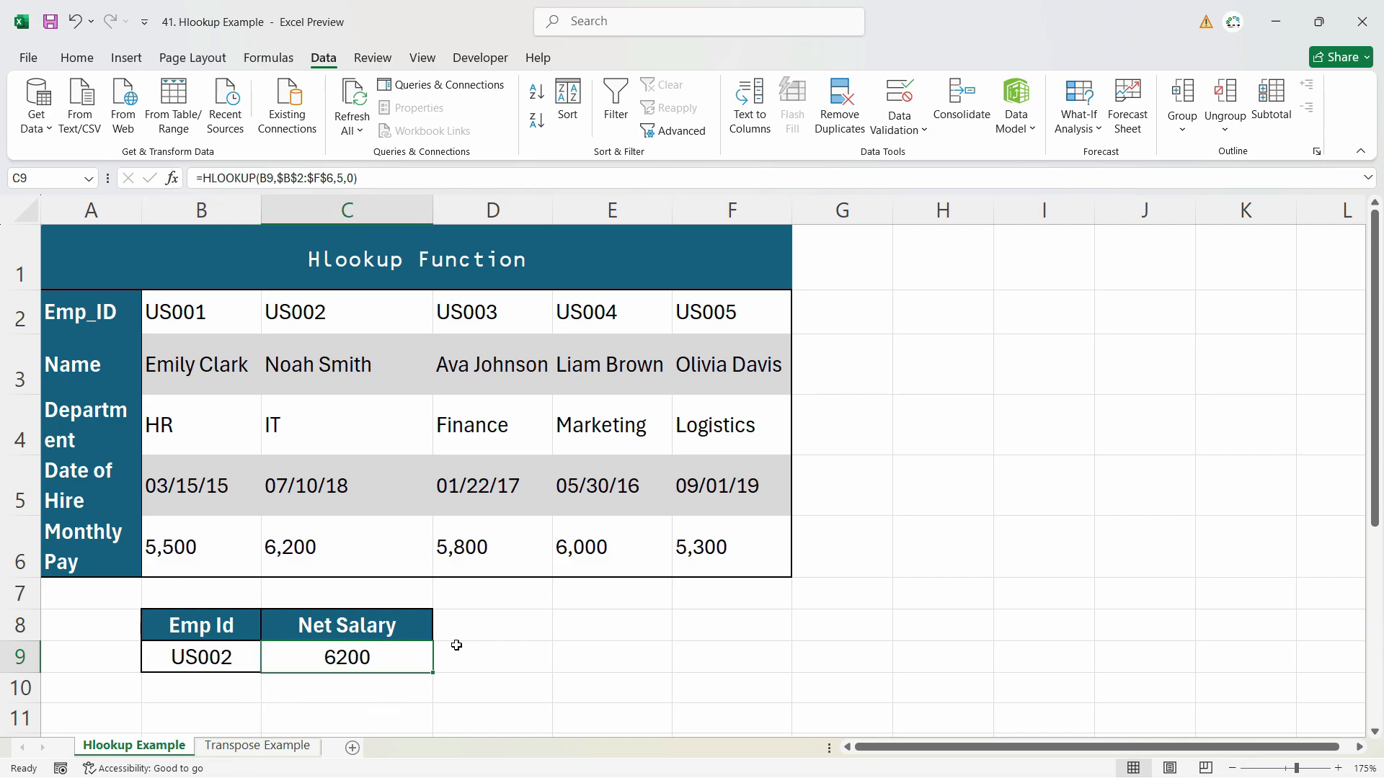
Copy the row labels A3:A6 (Name to Monthly Pay) and paste them transposed starting at cell D8
left_click(130, 422)
left_click(220, 303)
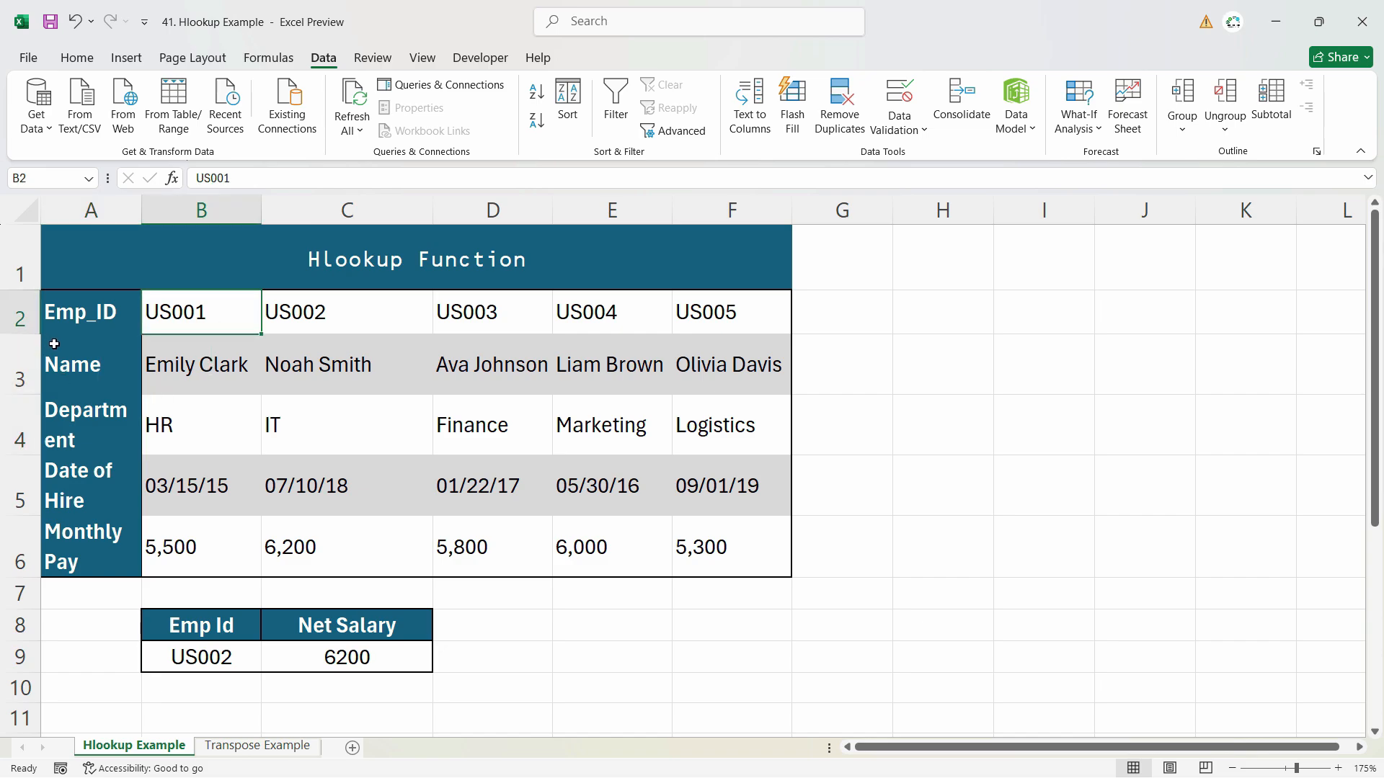
left_click_drag(65, 367, 62, 560)
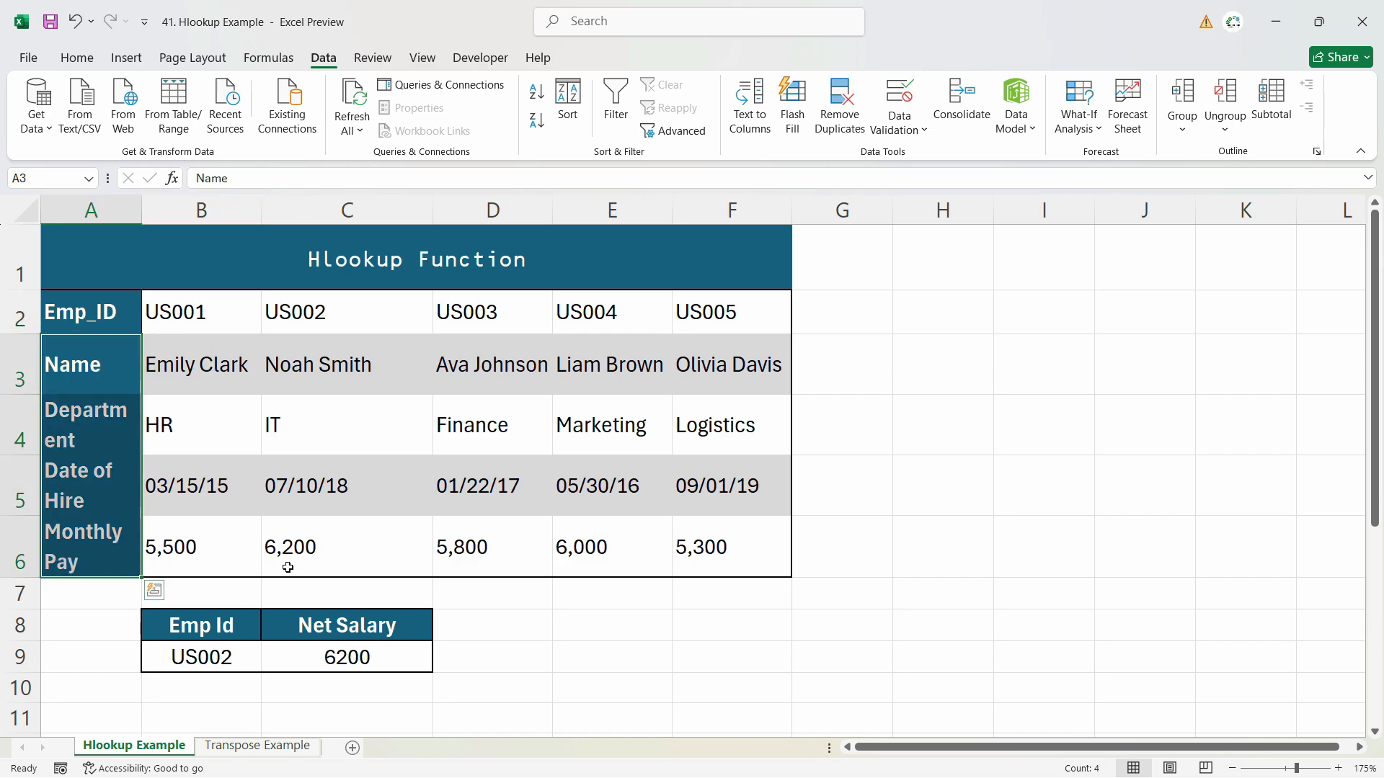
key("ctrl+c")
right_click(486, 625)
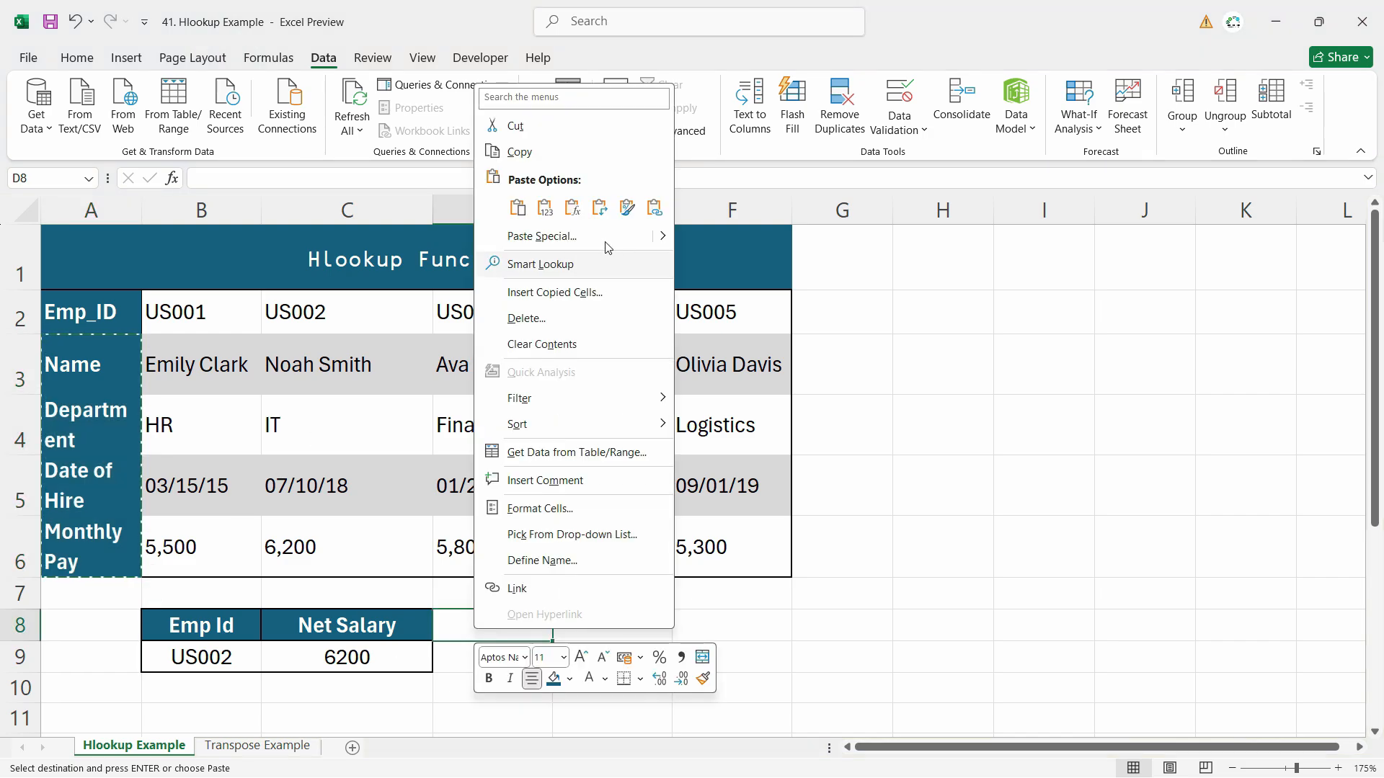
left_click(543, 237)
left_click(556, 363)
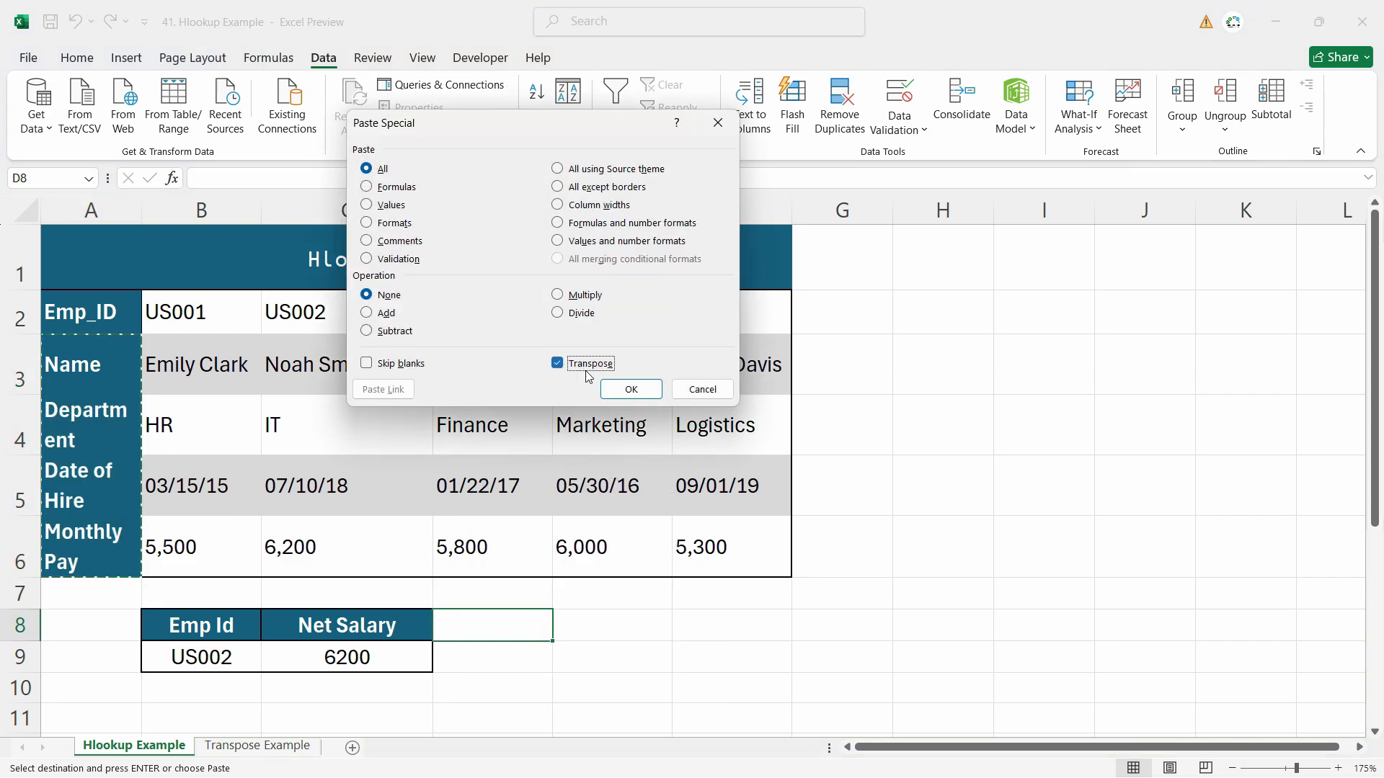
left_click(633, 390)
left_click(511, 660)
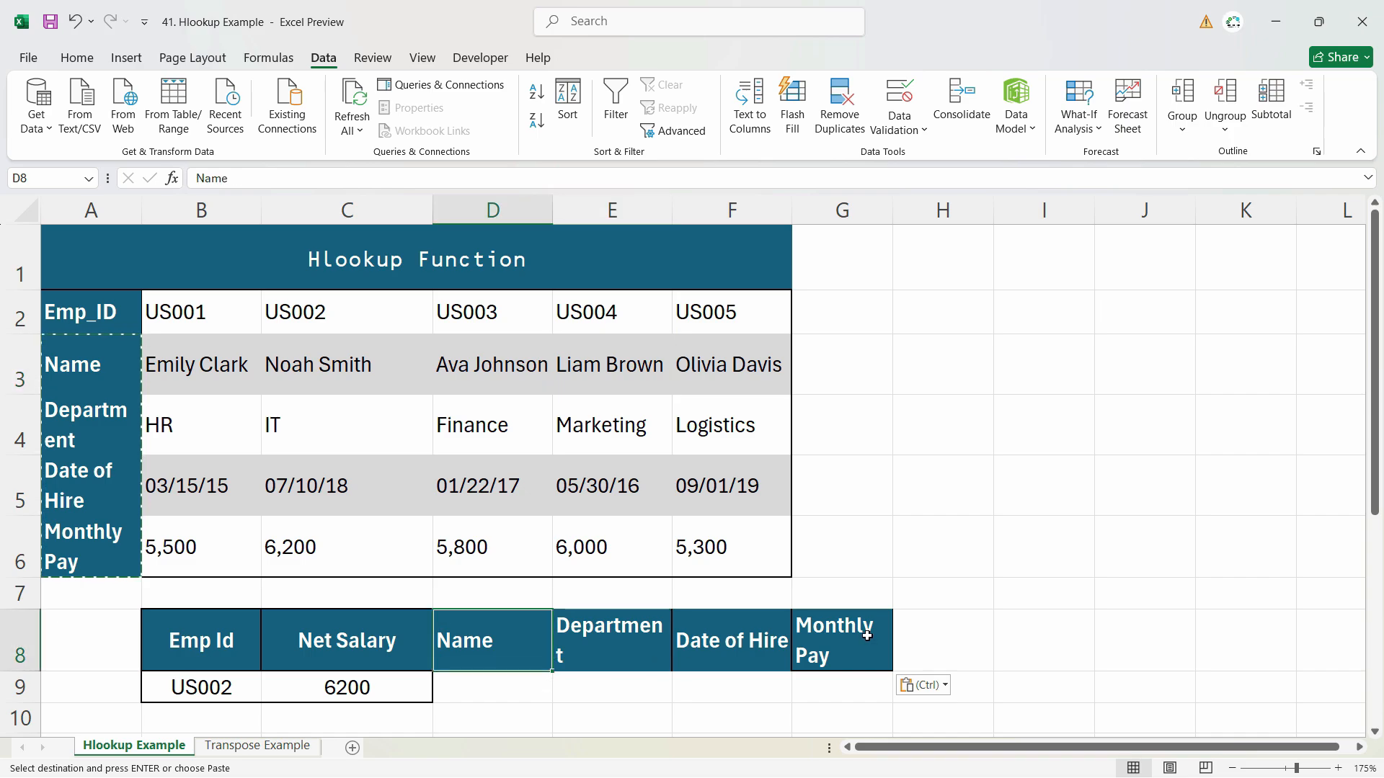
Delete the Net Salary cells C8:C9 with the remaining cells shifted left, and widen columns D and F to fit their headers
left_click_drag(347, 641, 354, 687)
right_click(357, 677)
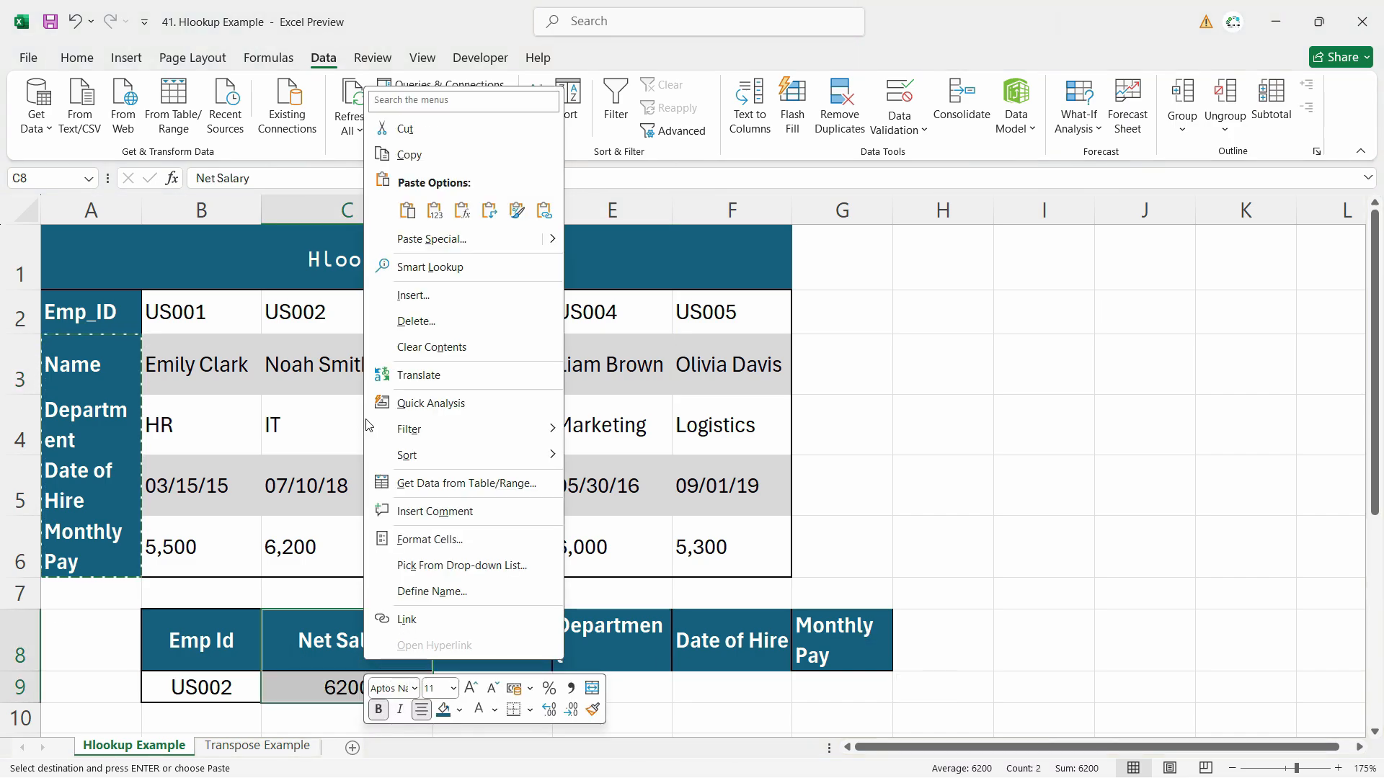
left_click(426, 322)
key("Return")
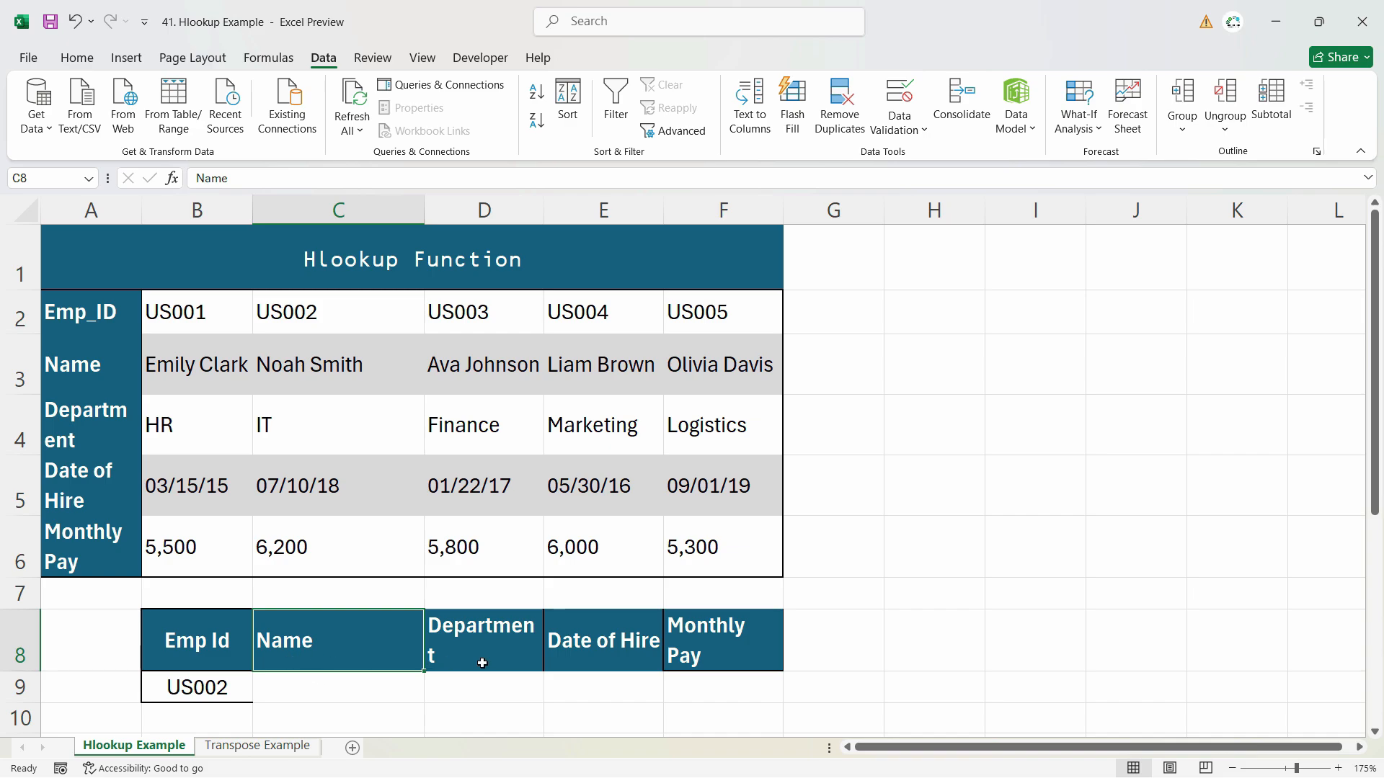
left_click(501, 648)
left_click_drag(544, 209, 612, 210)
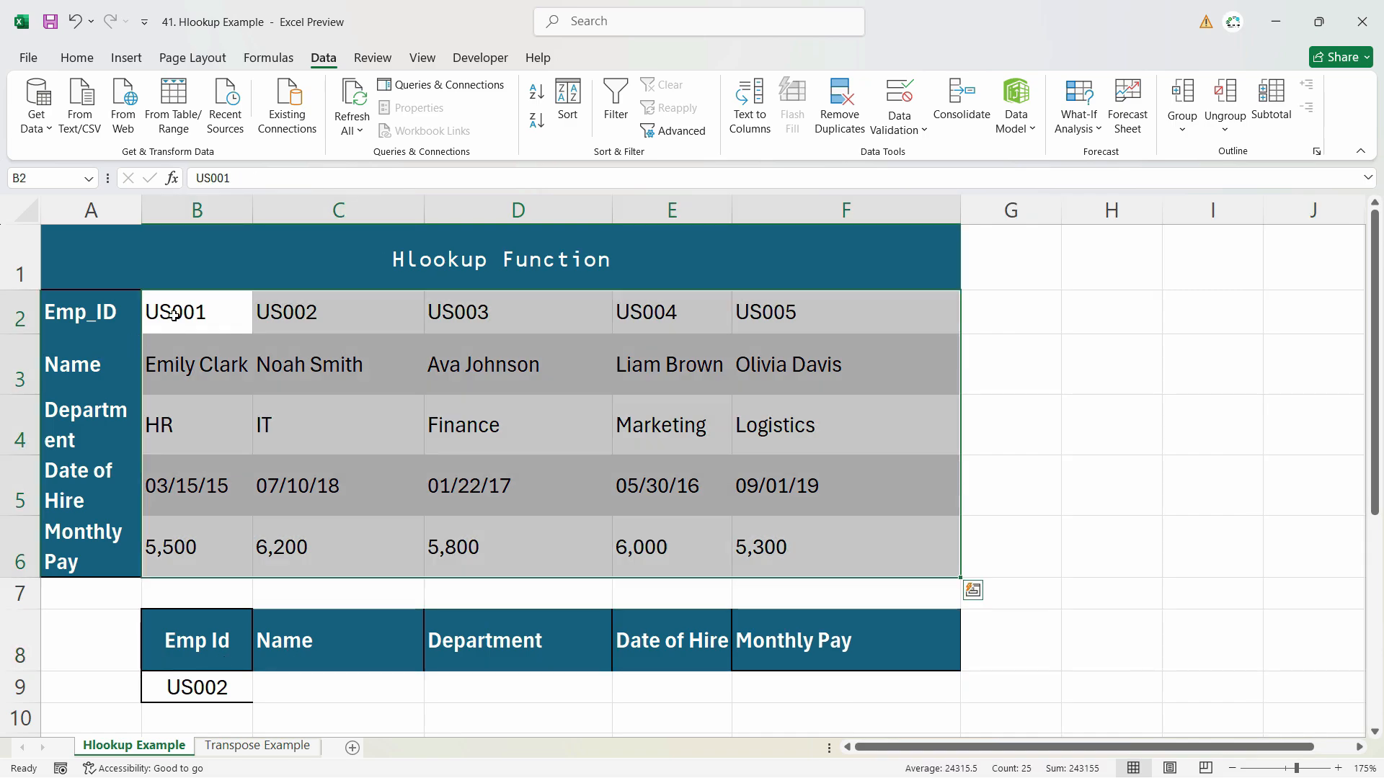
Define the name hl_data for the employee data range B2:F6
left_click_drag(187, 312, 865, 505)
left_click_drag(865, 552, 865, 552)
left_click(55, 176)
type("hl_dat")
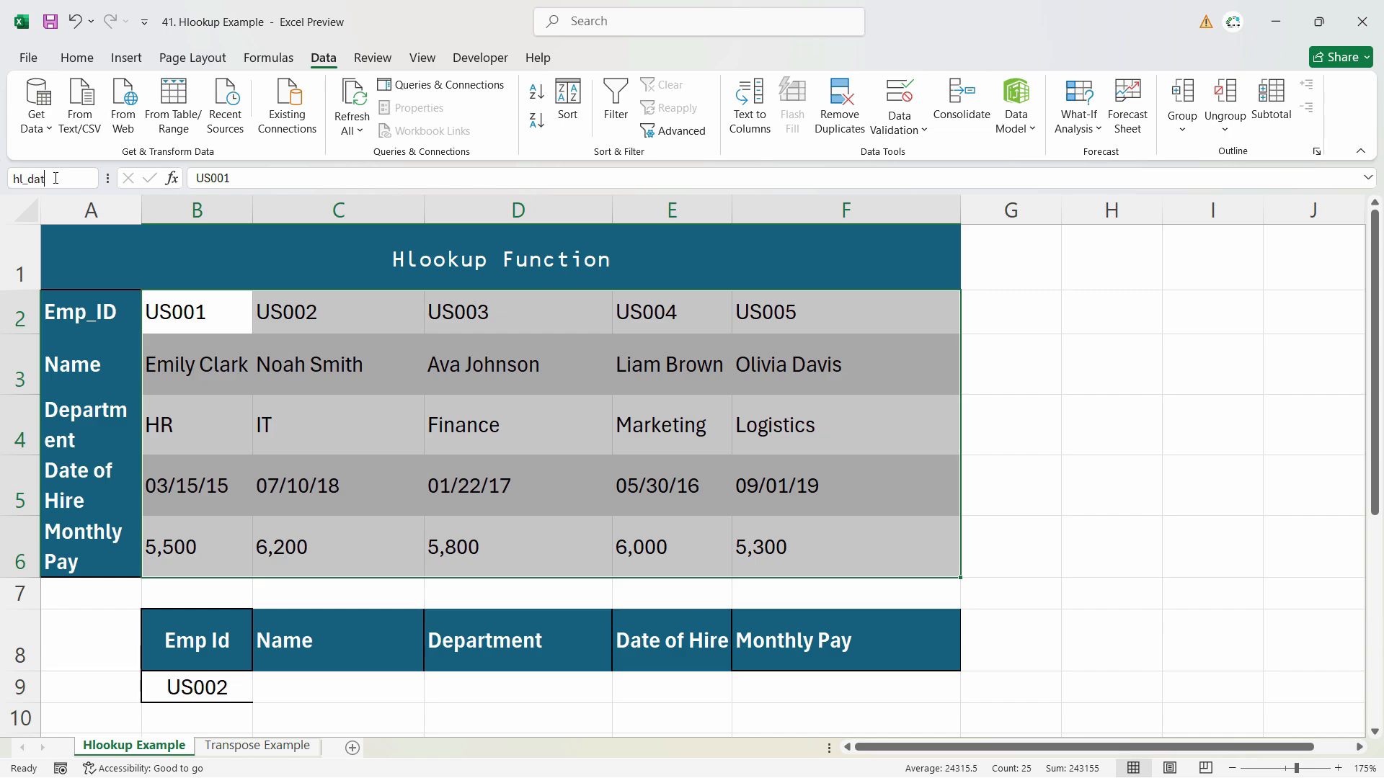
type("a")
key("Return")
Begin an HLOOKUP formula in C9 with B9 as the lookup value and hl_data as the table array
left_click(306, 685)
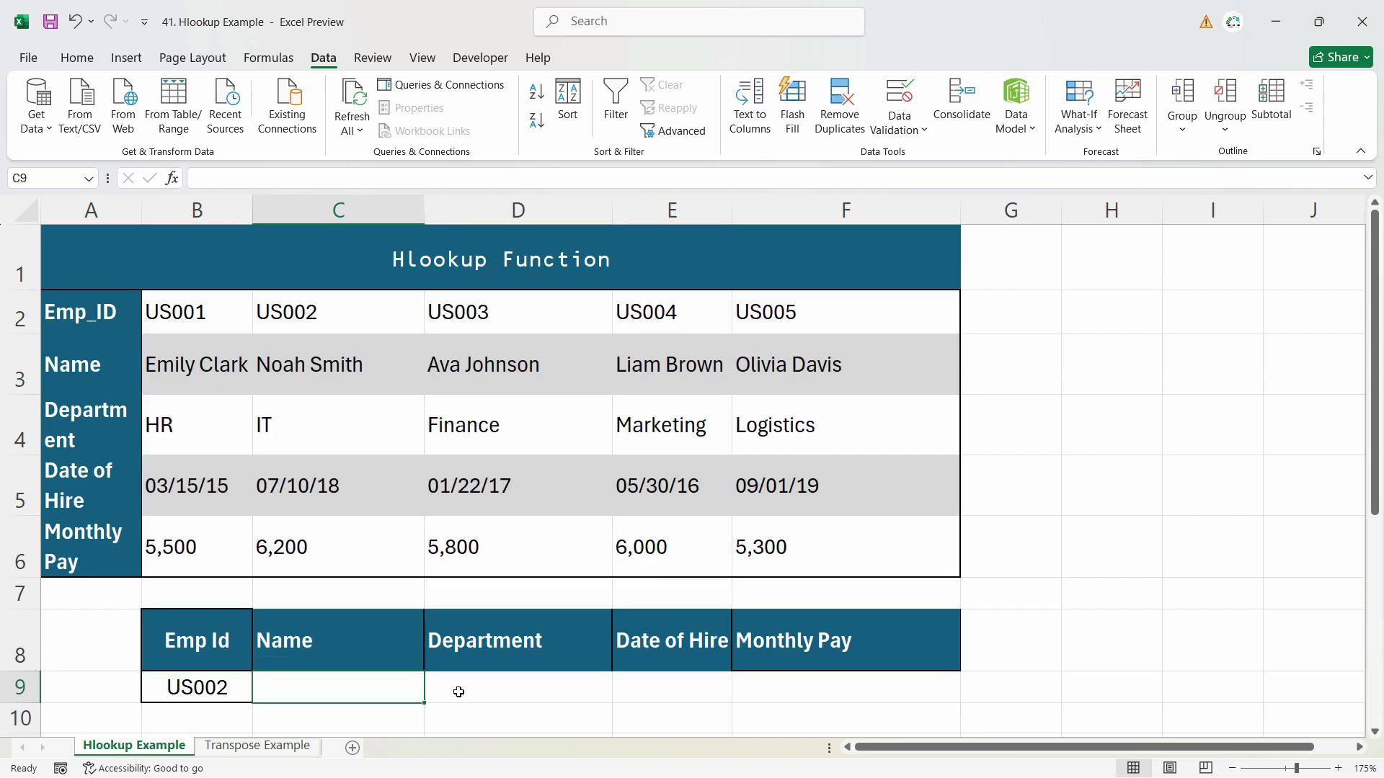
type("=")
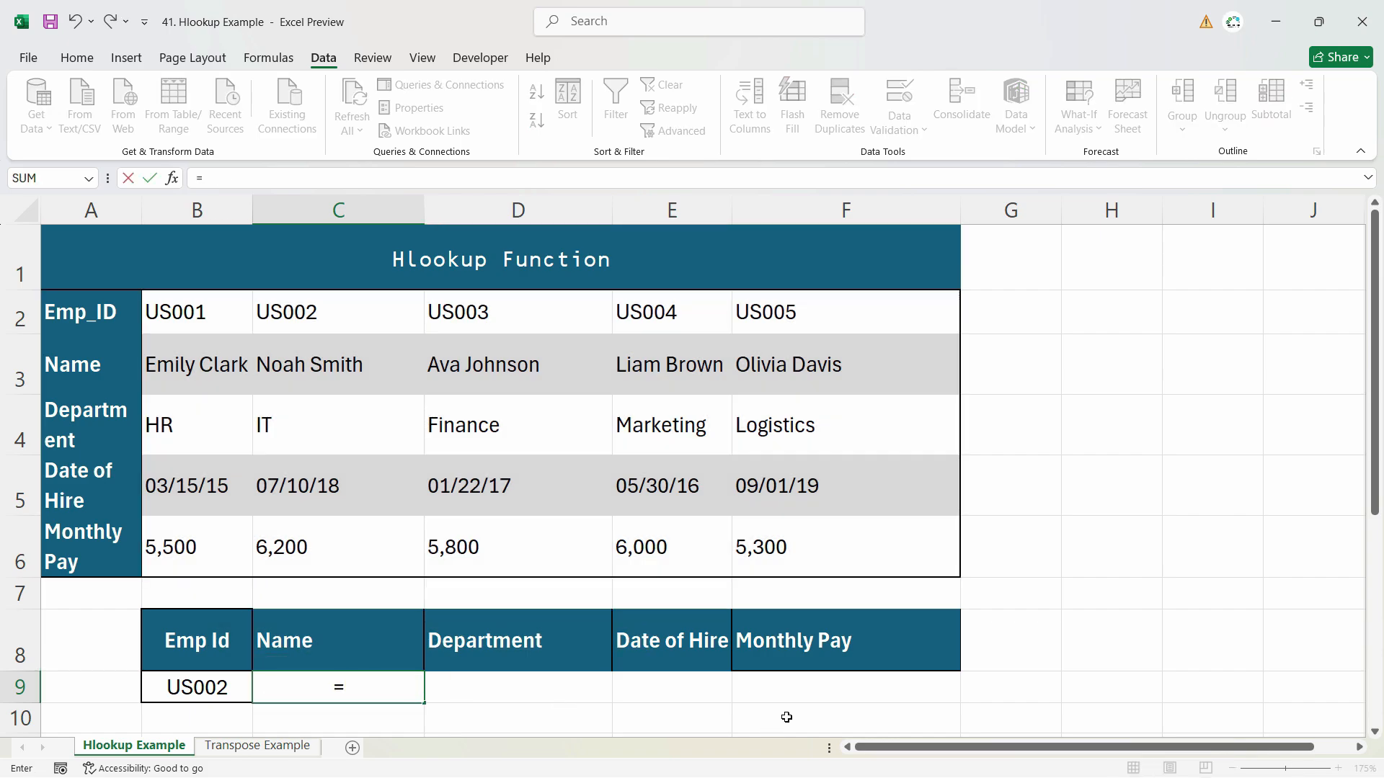
type("hlo")
key("Tab")
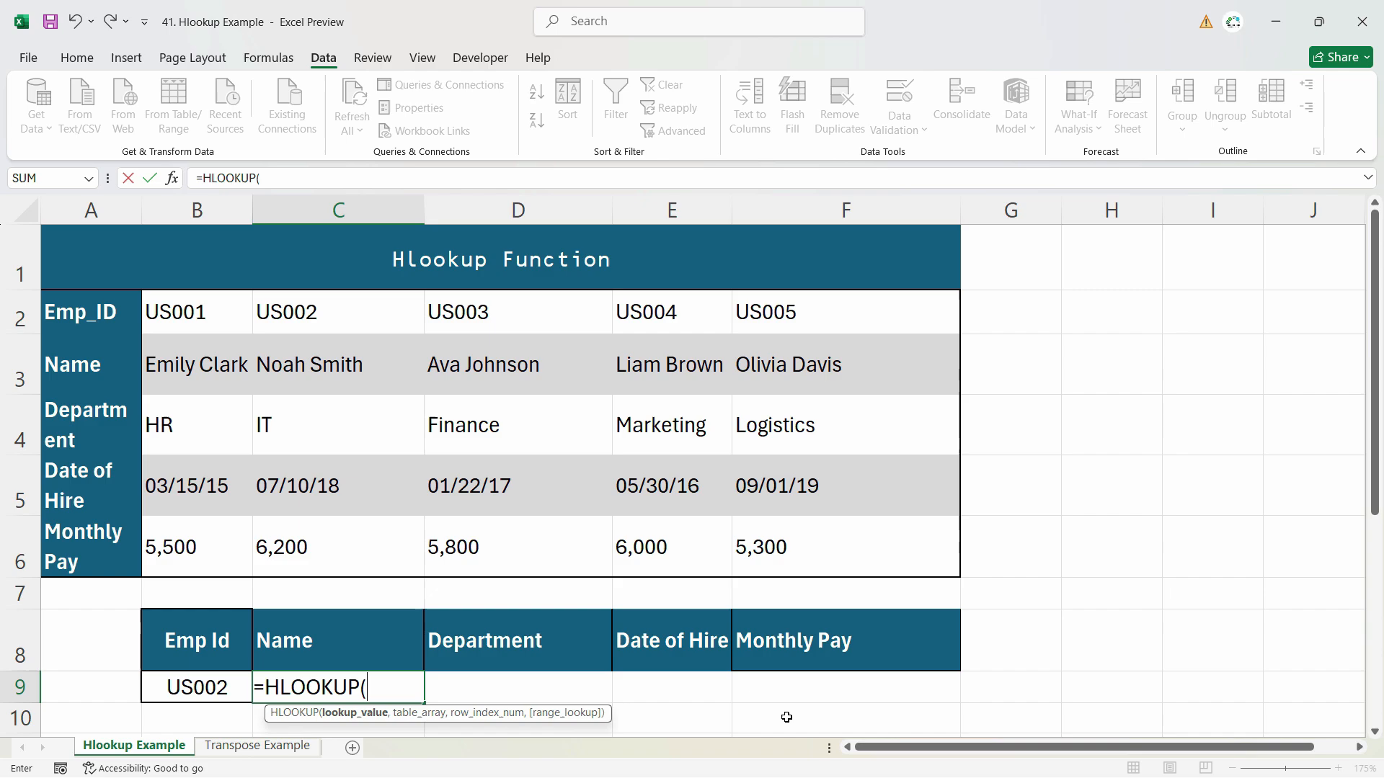
left_click(153, 694)
type(",hl")
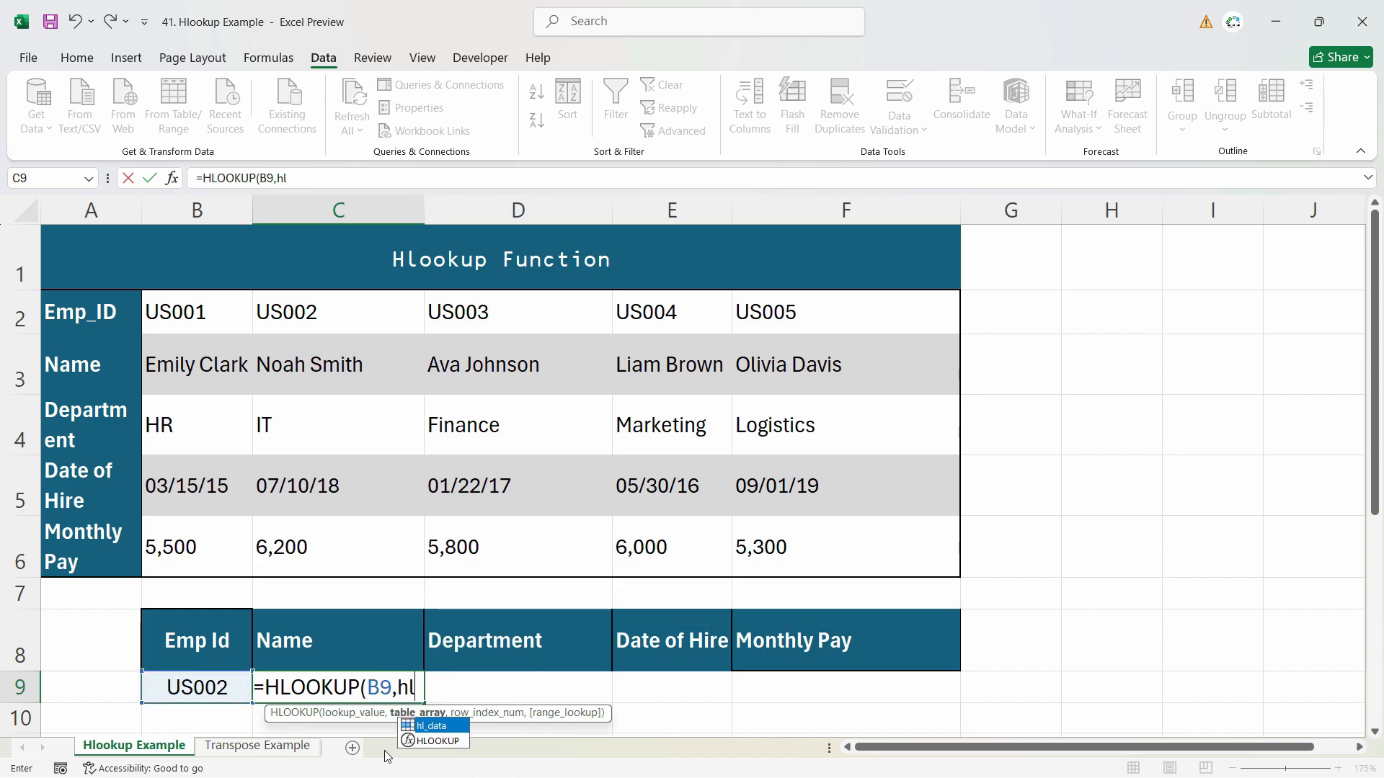
key("Tab")
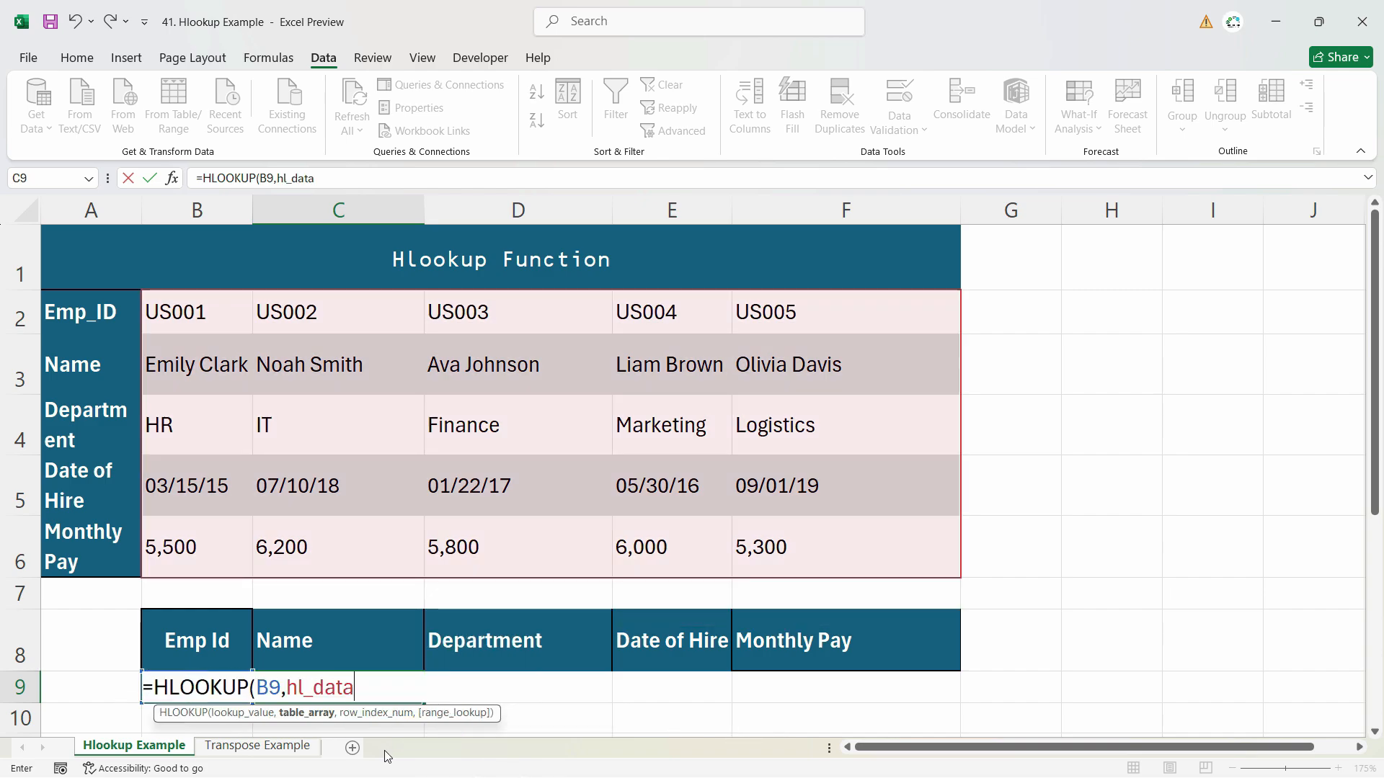
Complete the HLOOKUP formula in C9 with C7 as the row index and 0 for an exact match
type(",")
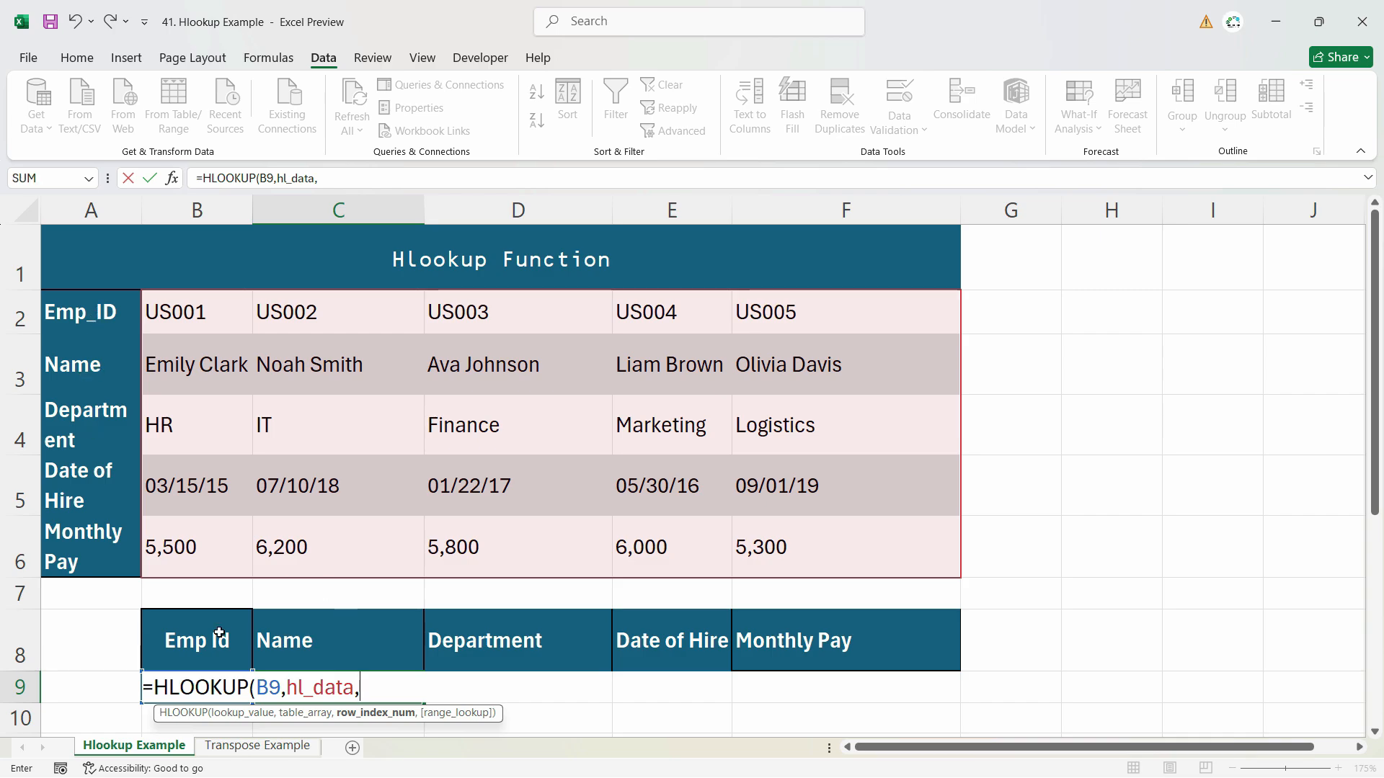
left_click(317, 595)
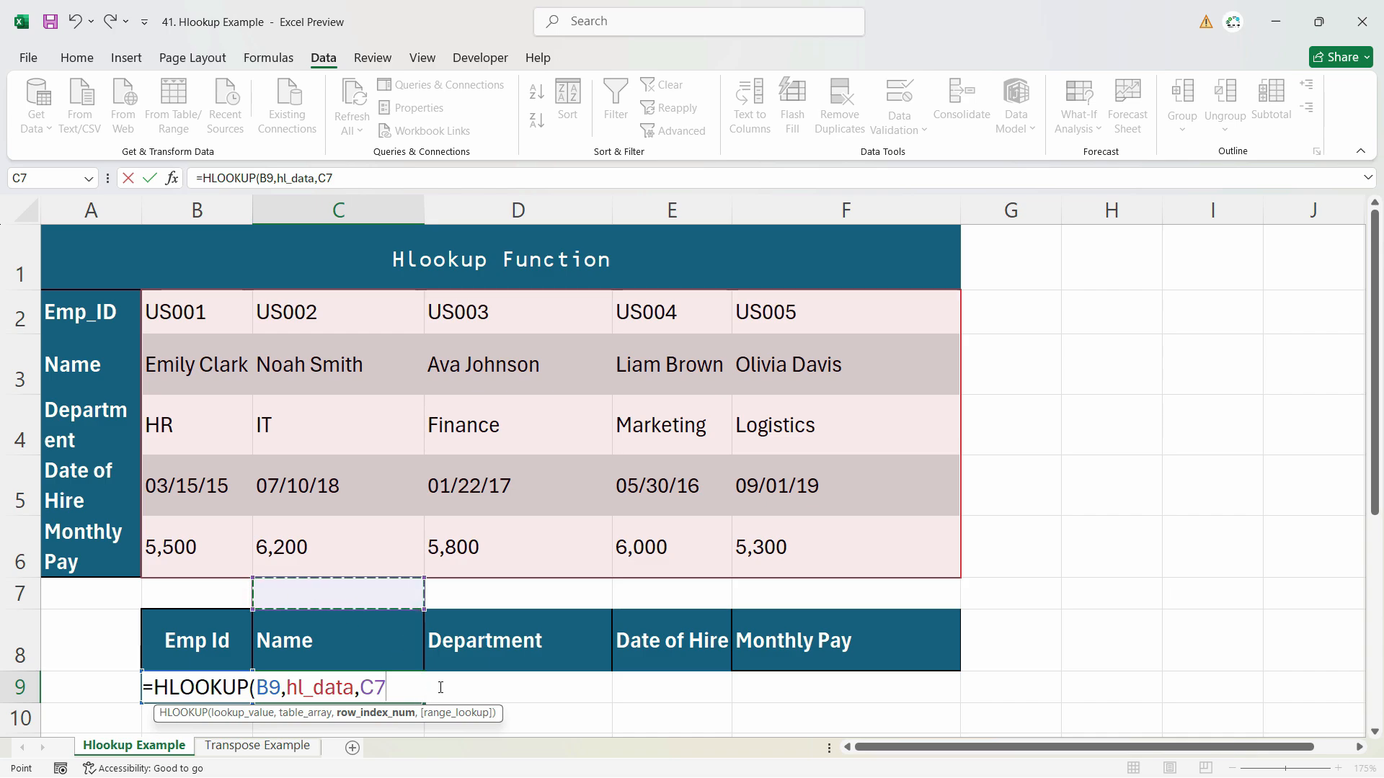
type(",0")
key("Return")
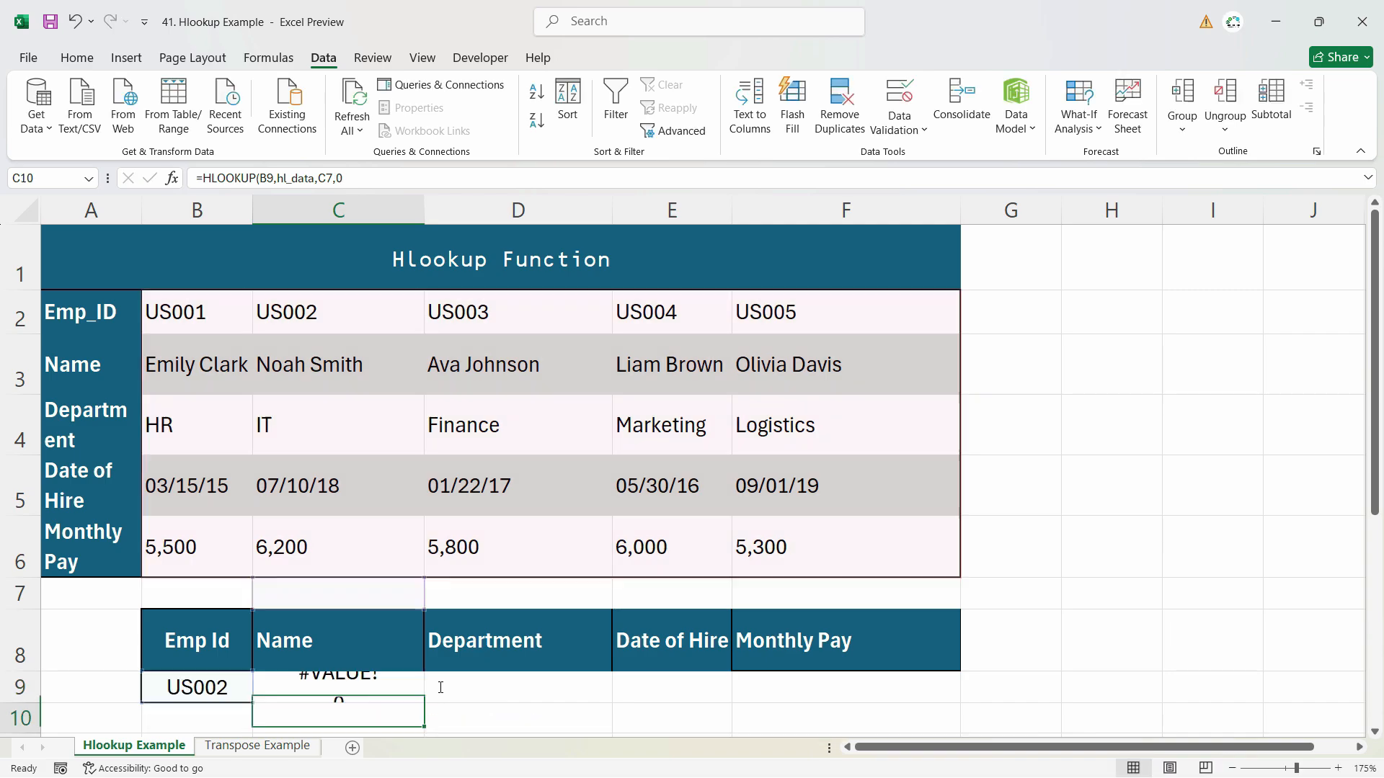
Enter the row index numbers 1 in B7 and 2 in C7 above the result headers
left_click(350, 604)
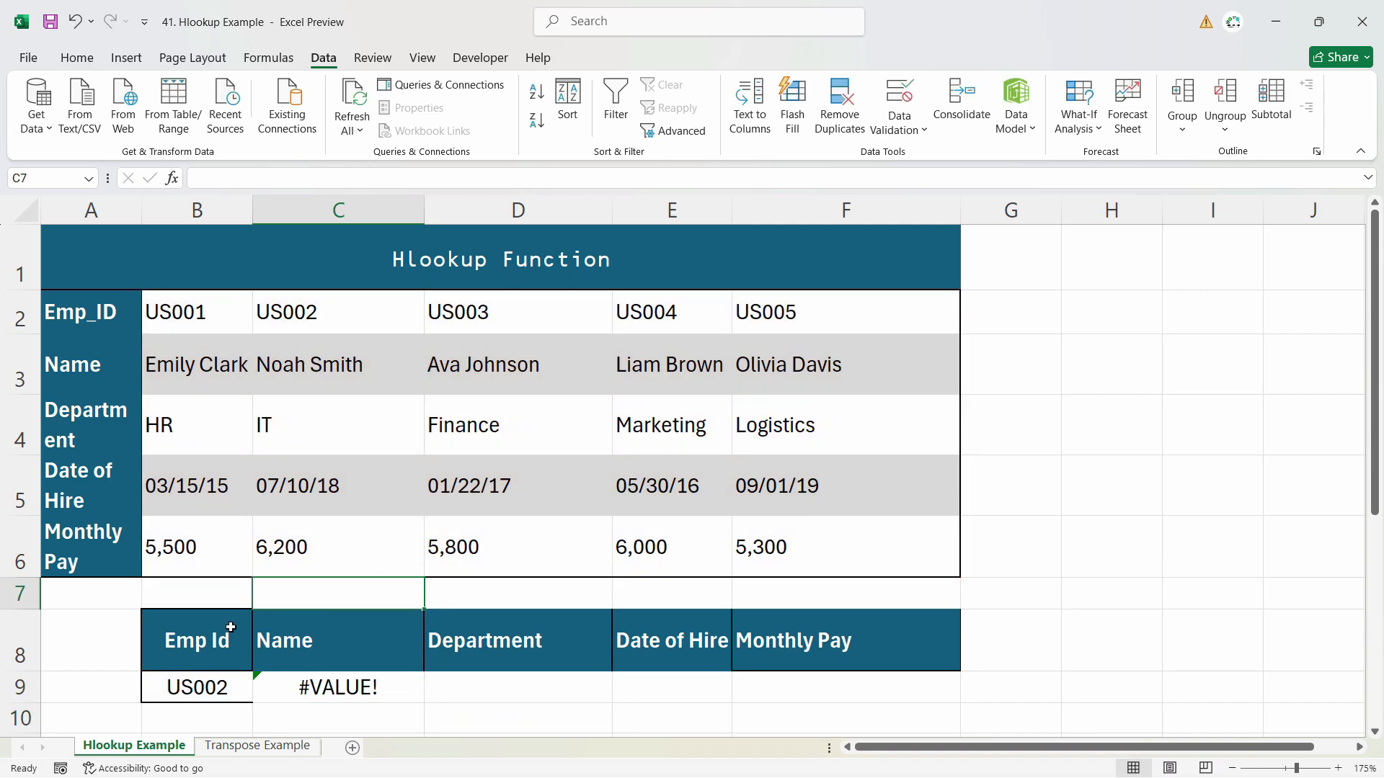
left_click(196, 598)
type("1")
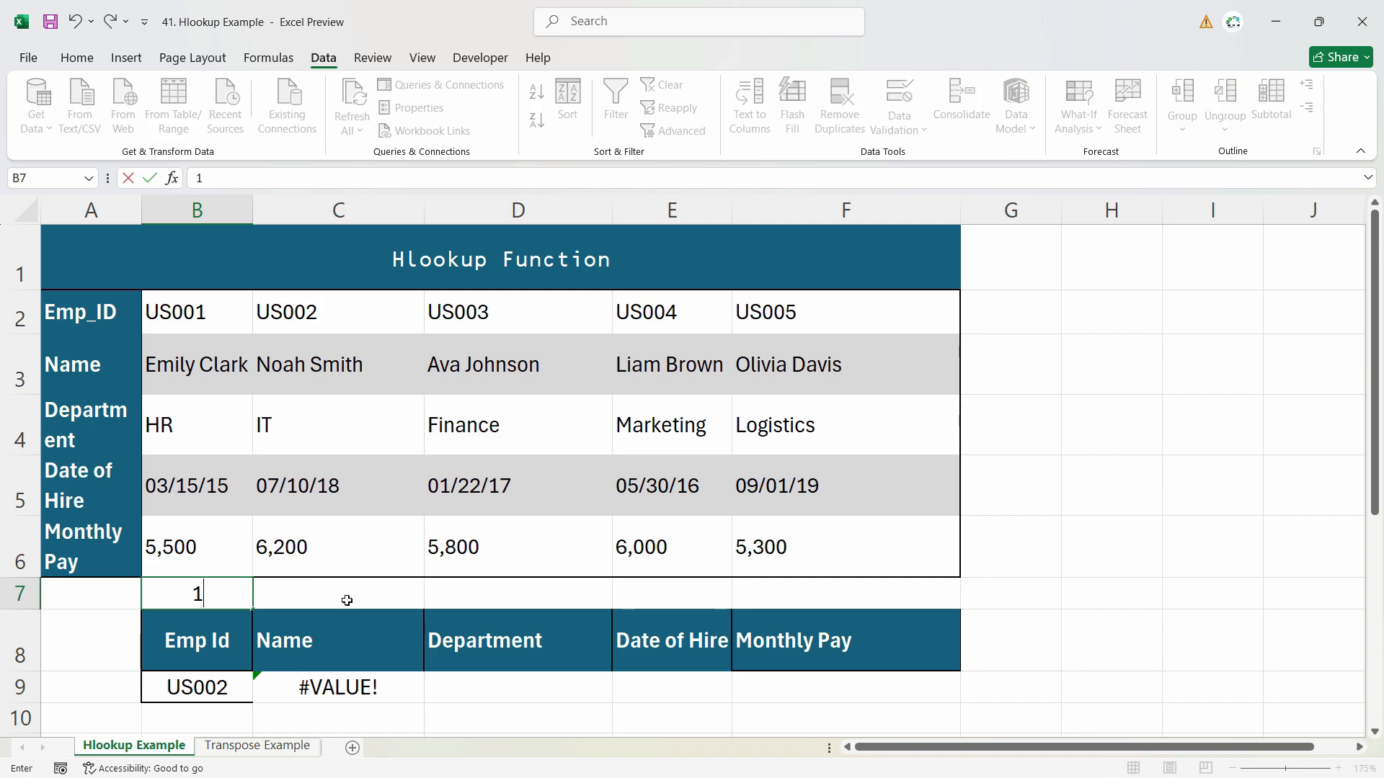
left_click(343, 598)
type("2")
left_click(504, 601)
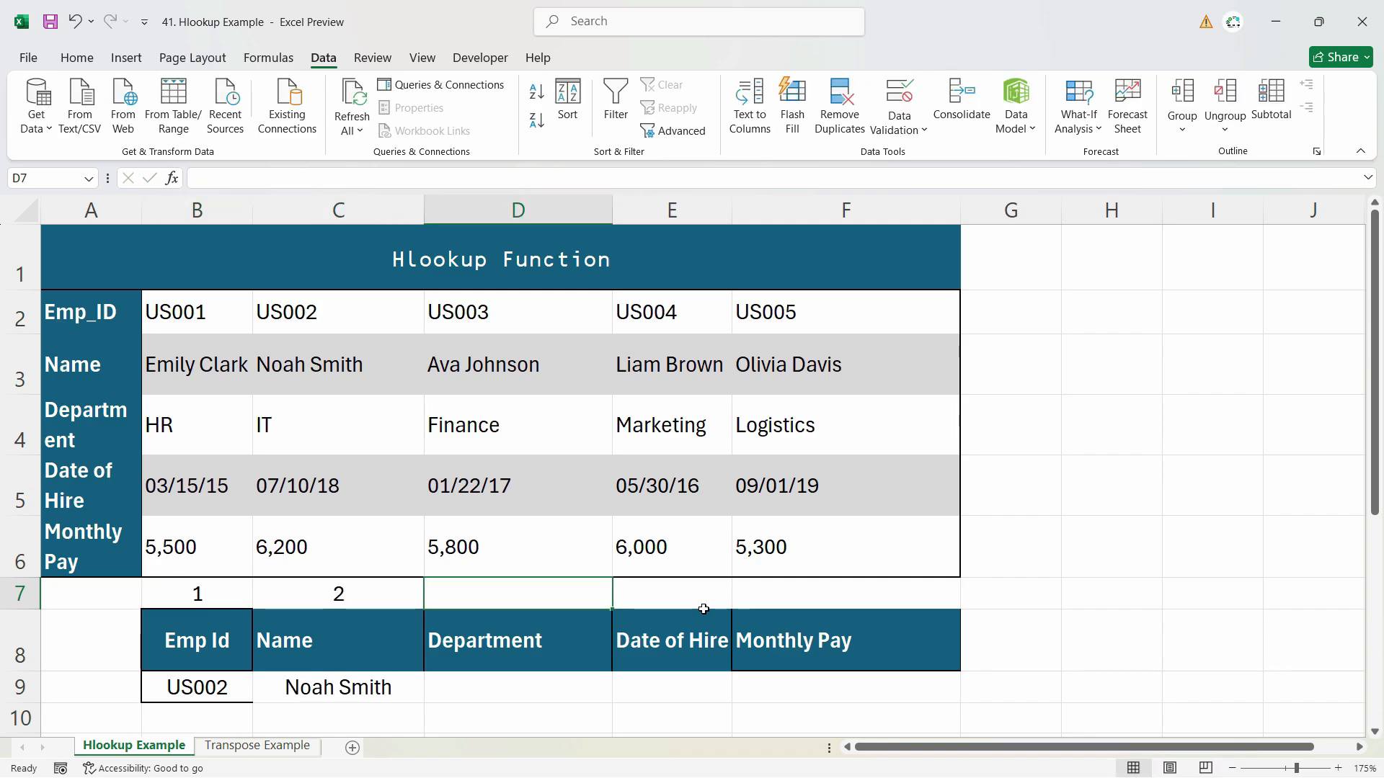
left_click(248, 592)
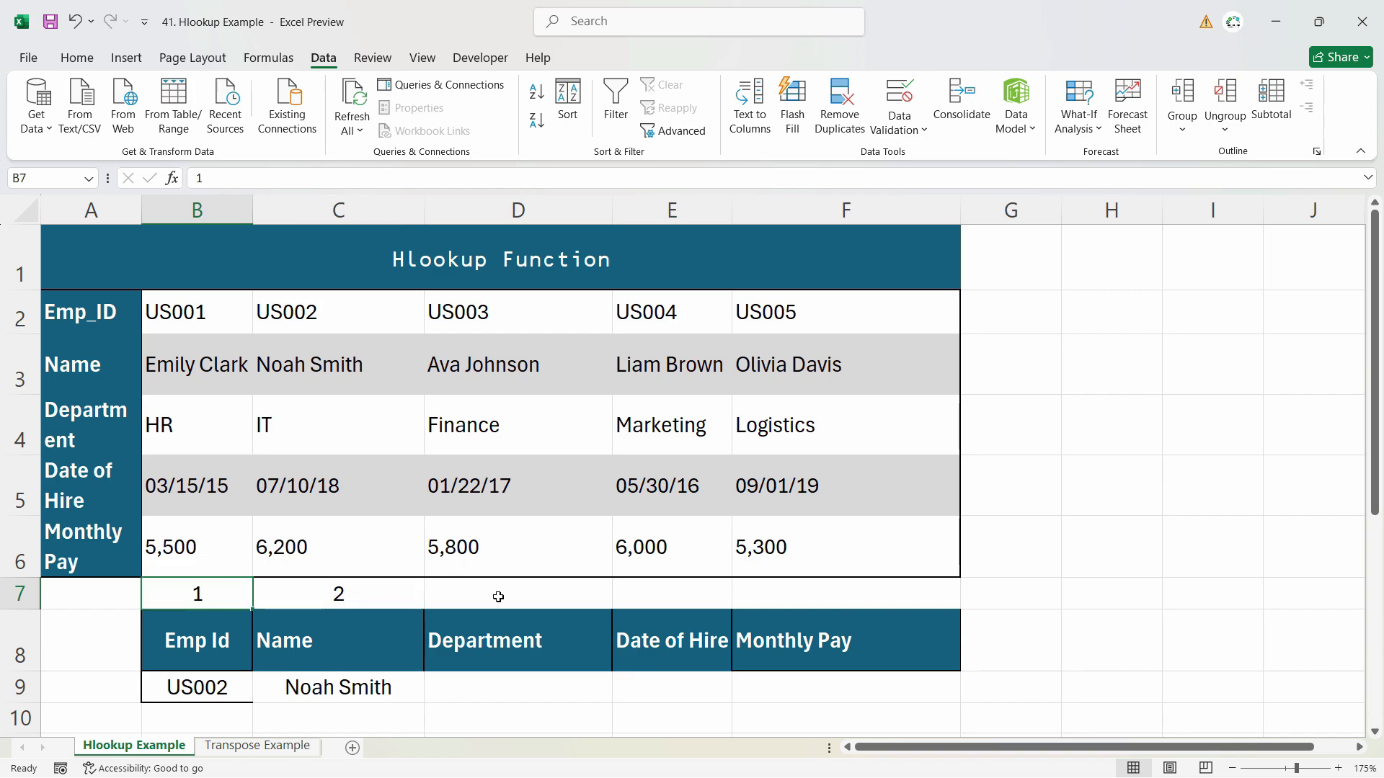
type("=")
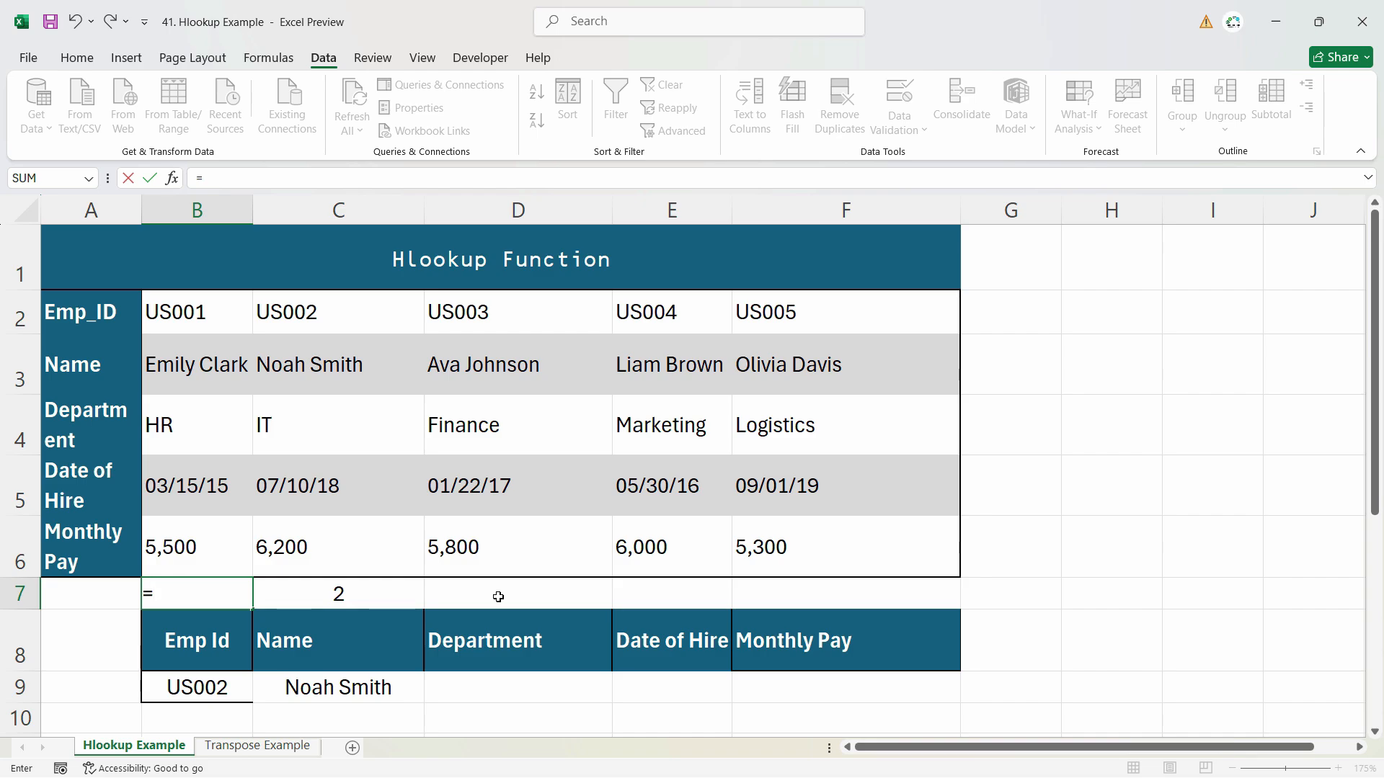
type("ma")
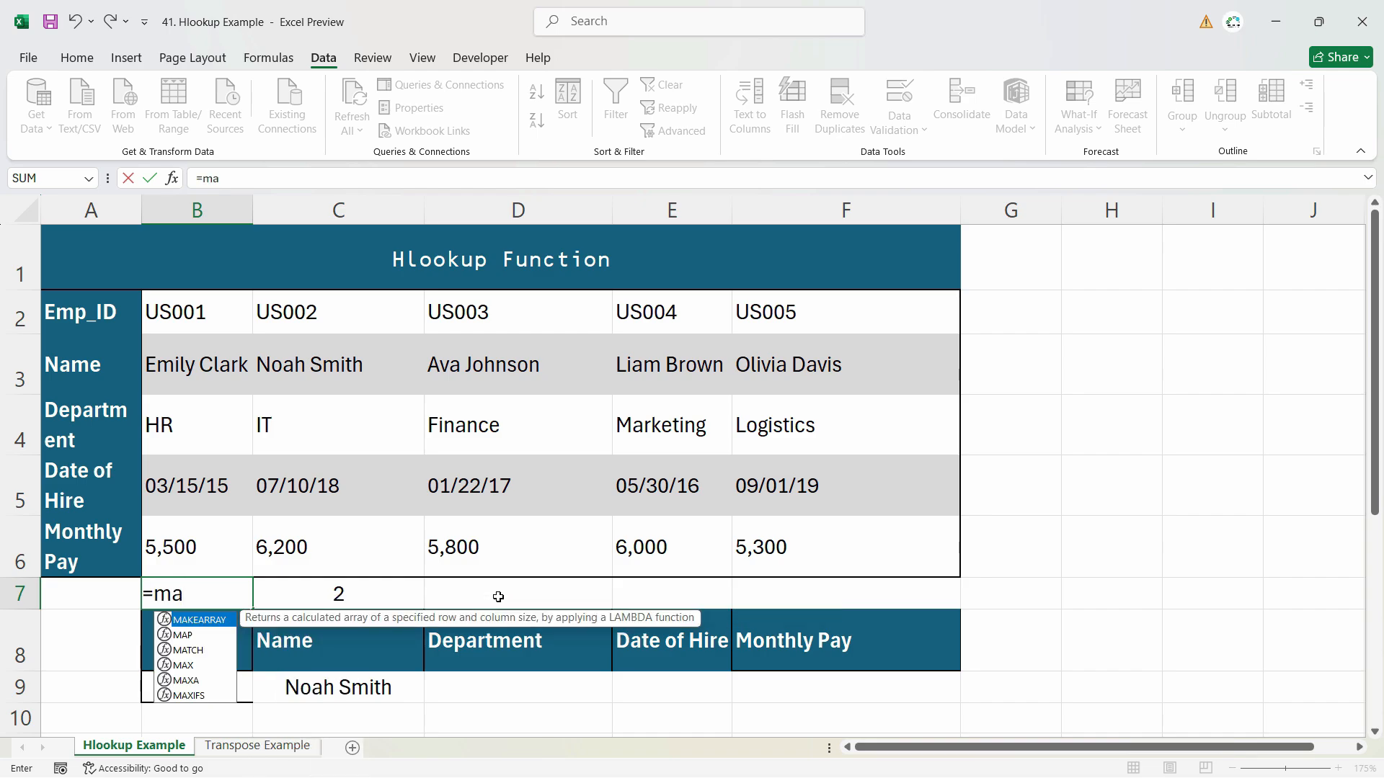
key("Escape")
key("Escape")
key("Down")
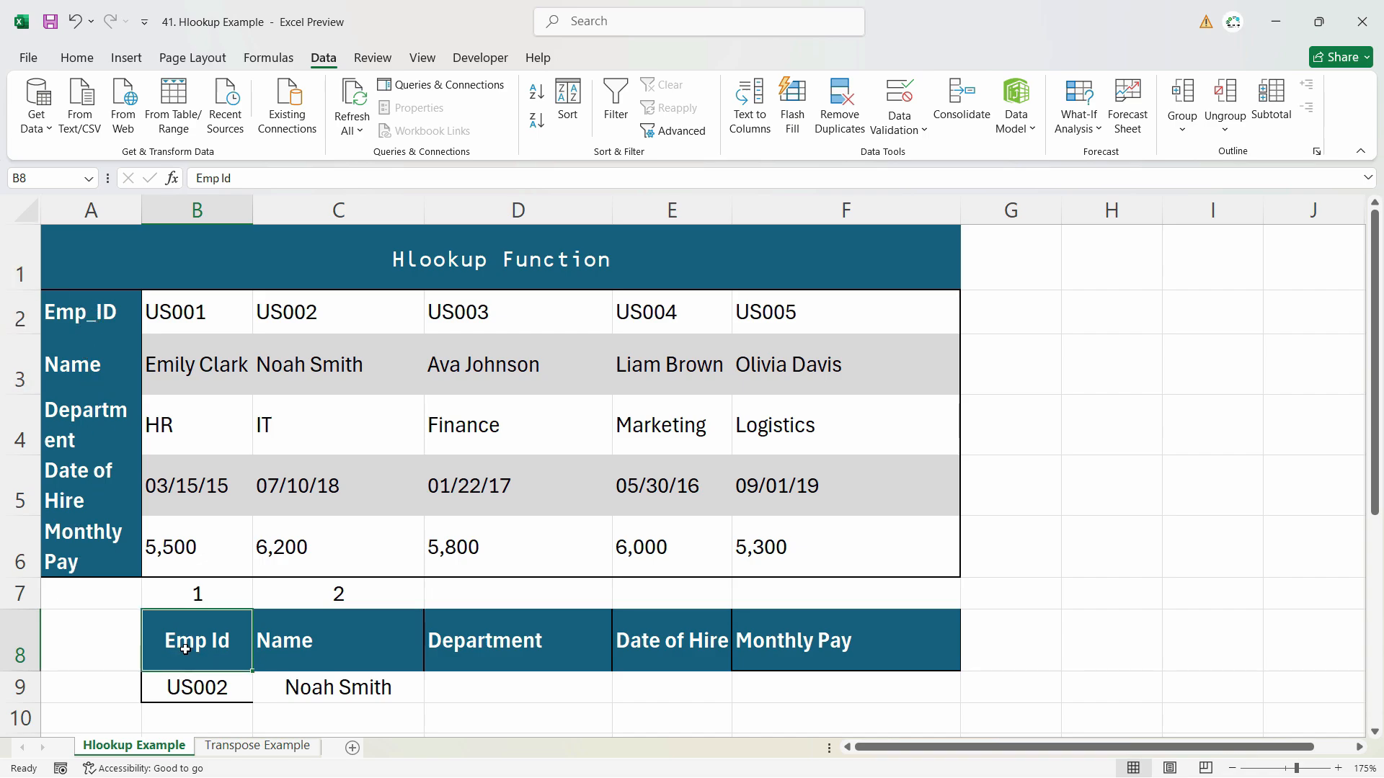
Begin a MATCH formula in B7 with B8 as the lookup value and A2:A6 as the lookup array
left_click(206, 596)
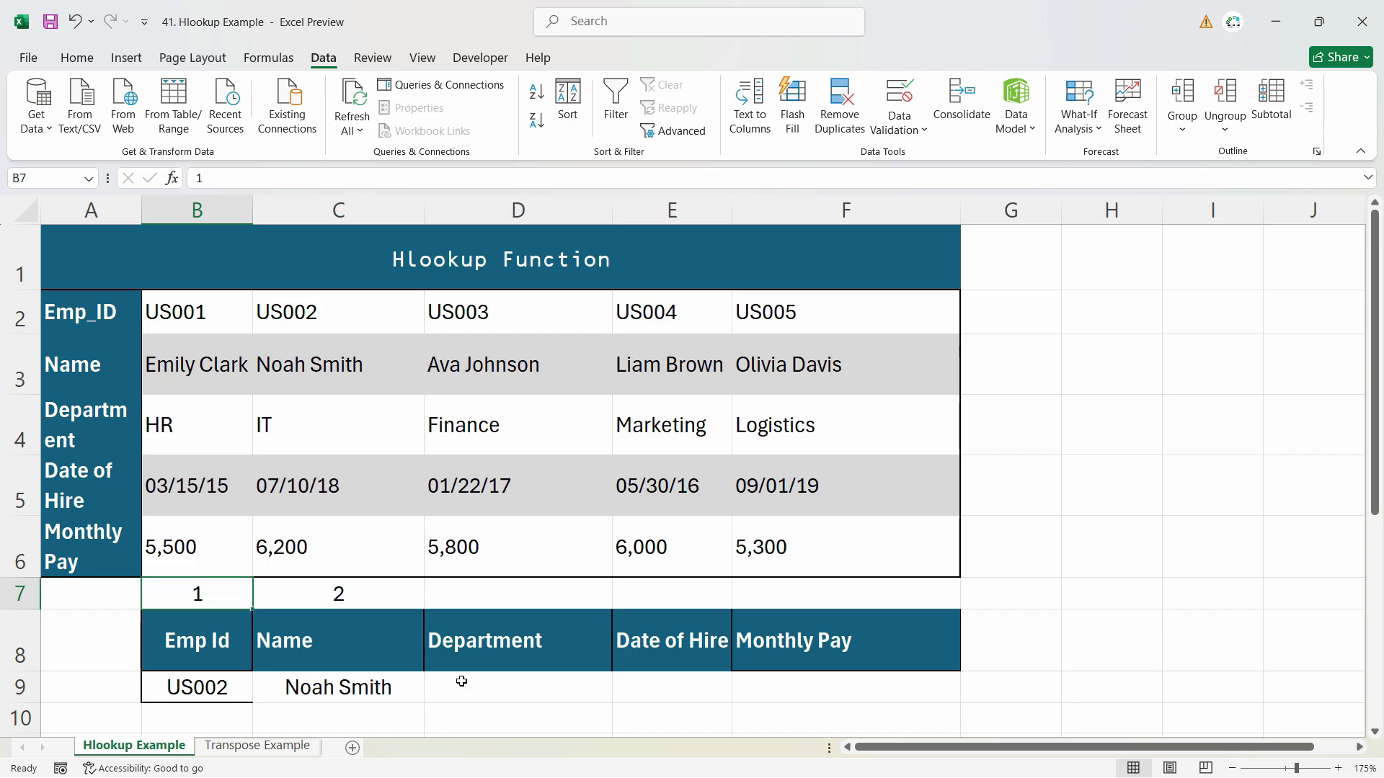
type("=matc")
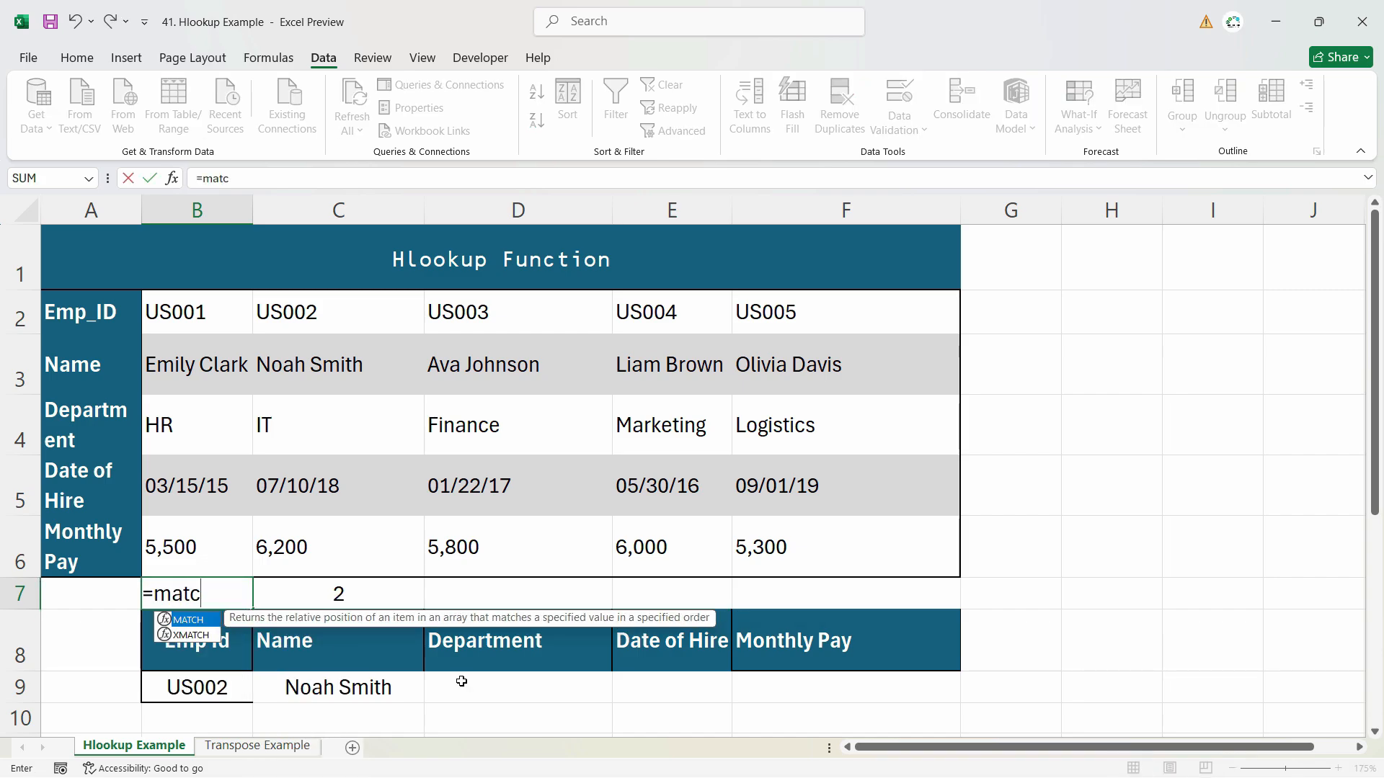
key("Tab")
left_click(190, 664)
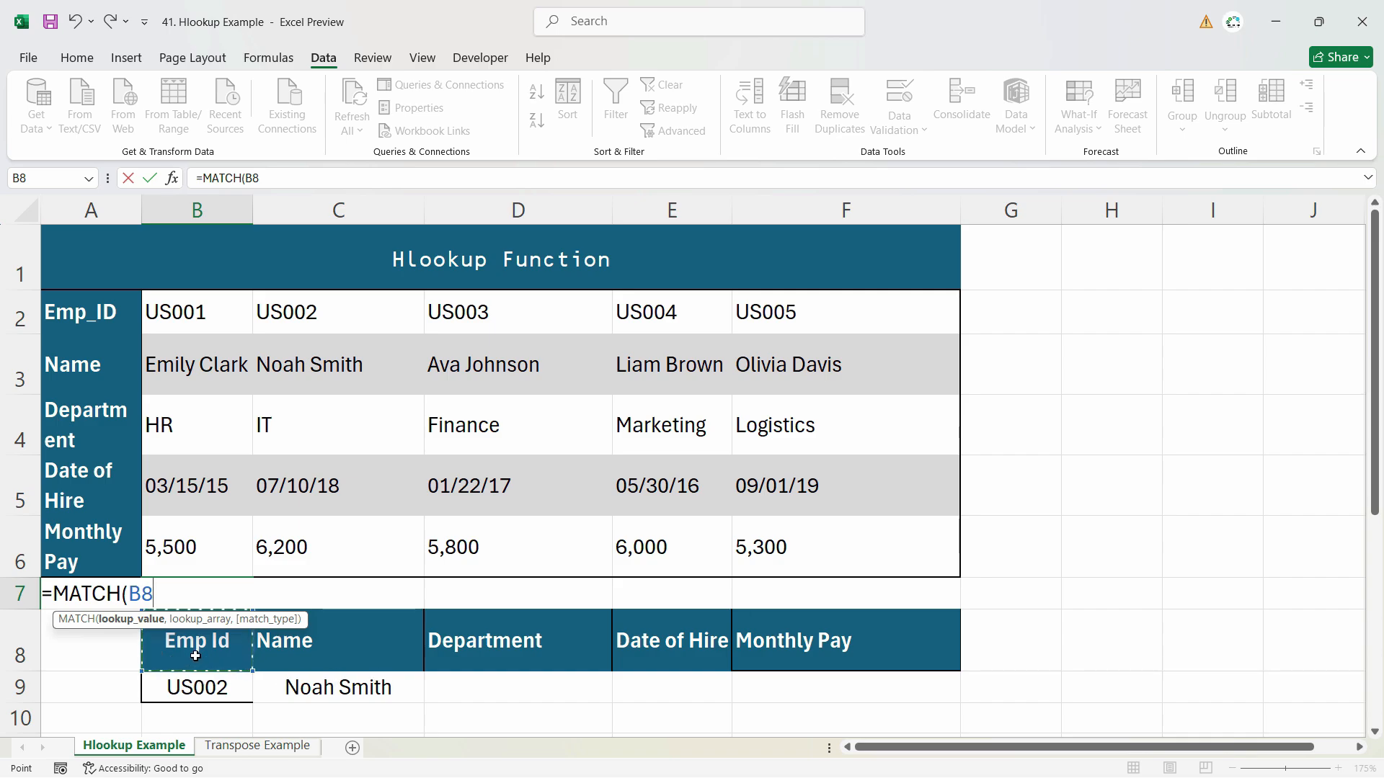
type(",")
left_click(98, 311)
left_click_drag(96, 384, 90, 548)
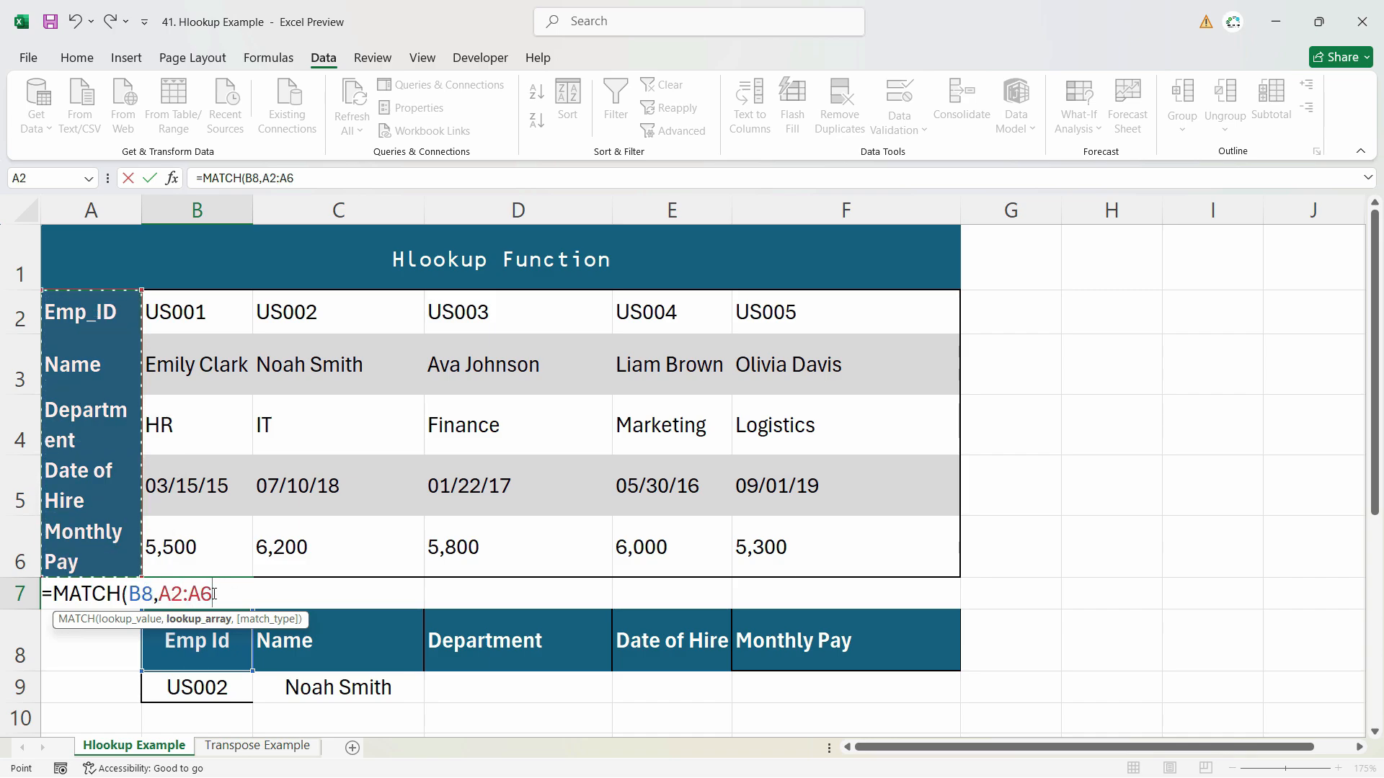
Make the MATCH lookup array absolute as $A$2:$A$6 and finish the formula with match type 0
left_click_drag(213, 594, 158, 594)
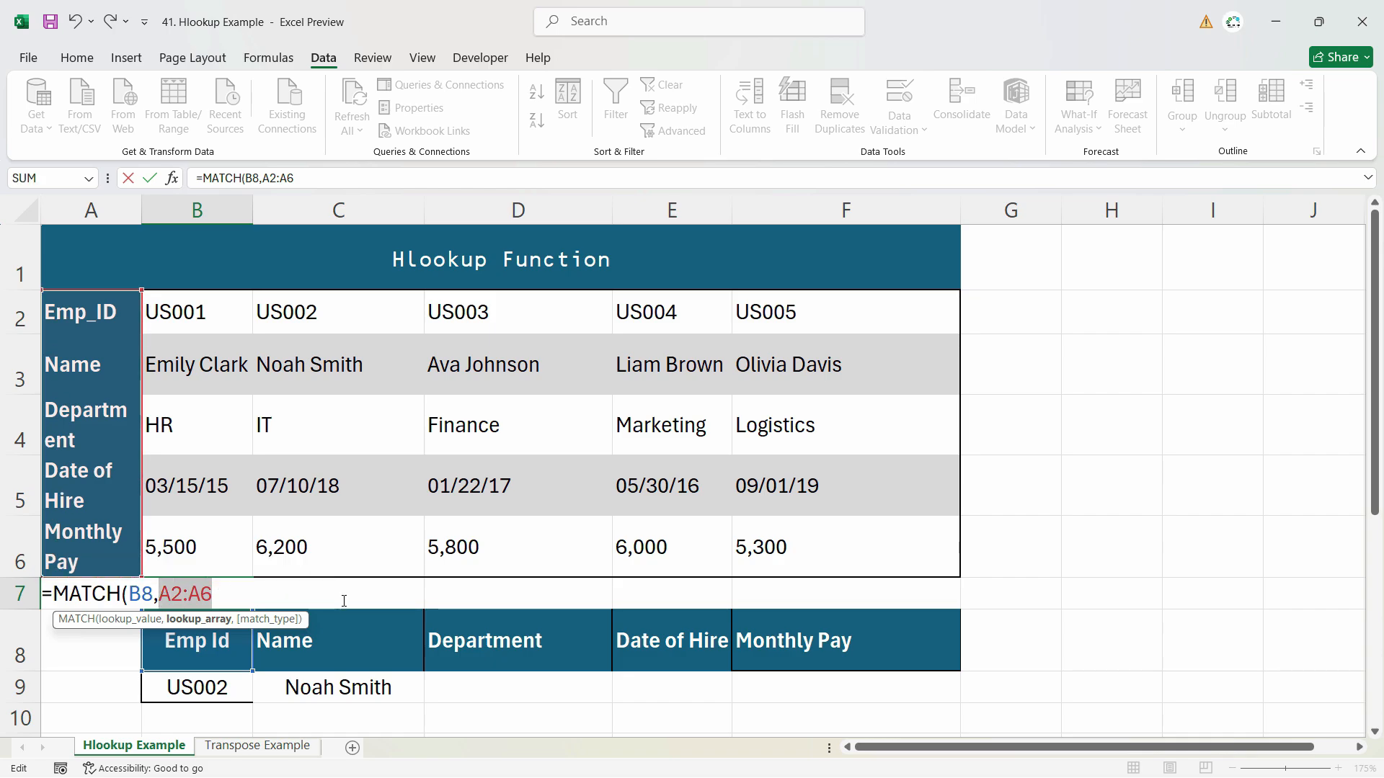
key("F4")
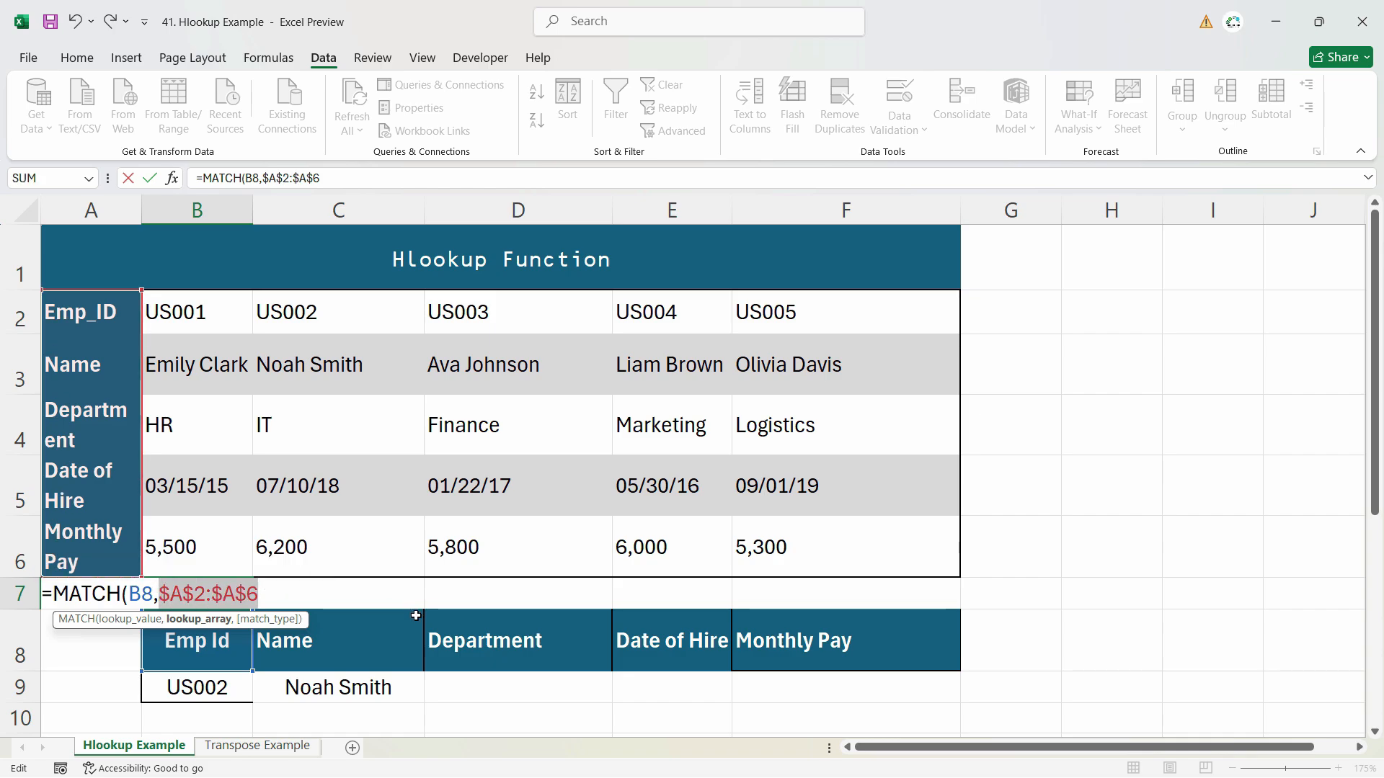
type(",0")
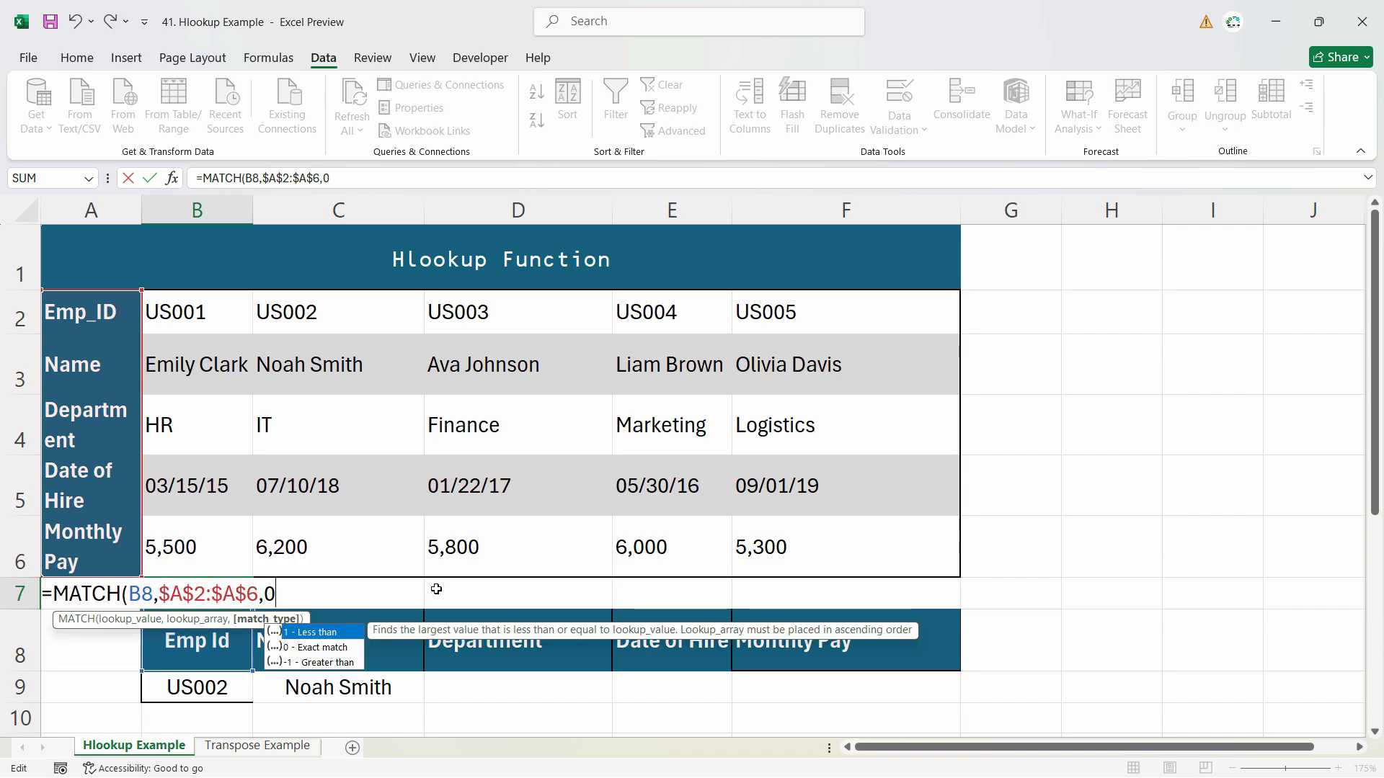
key("Return")
Copy the Emp_ID label from A2 over the Emp Id header in B8
left_click(54, 326)
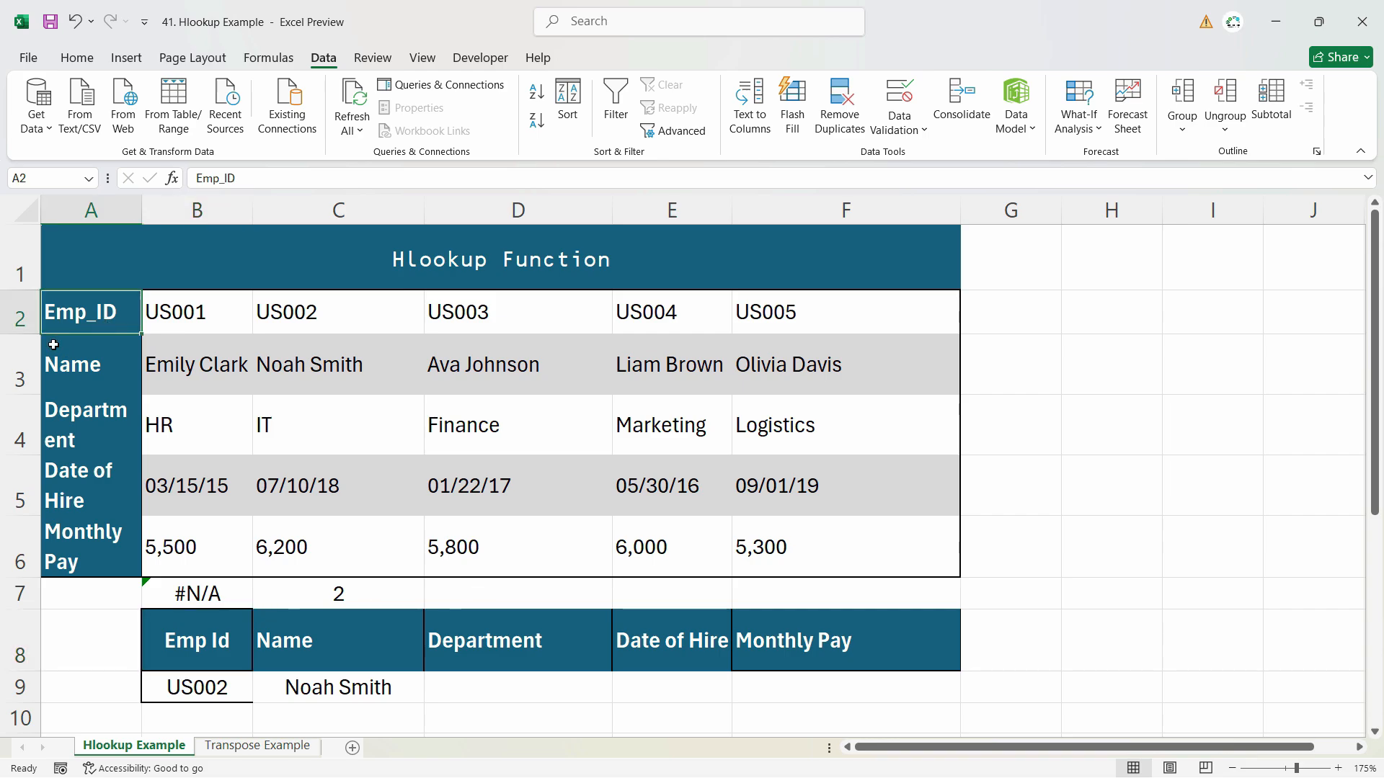
left_click(232, 651)
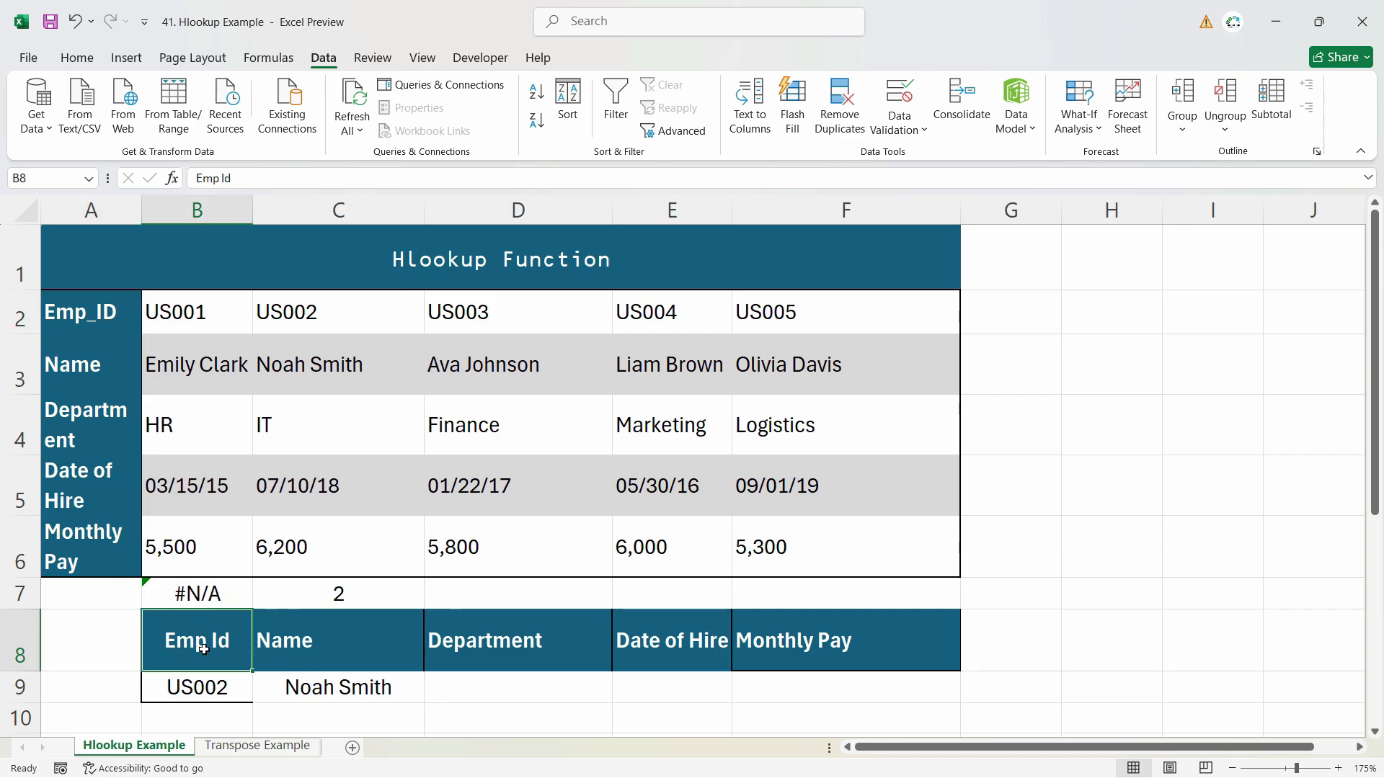
left_click(99, 317)
key("ctrl+c")
left_click(238, 665)
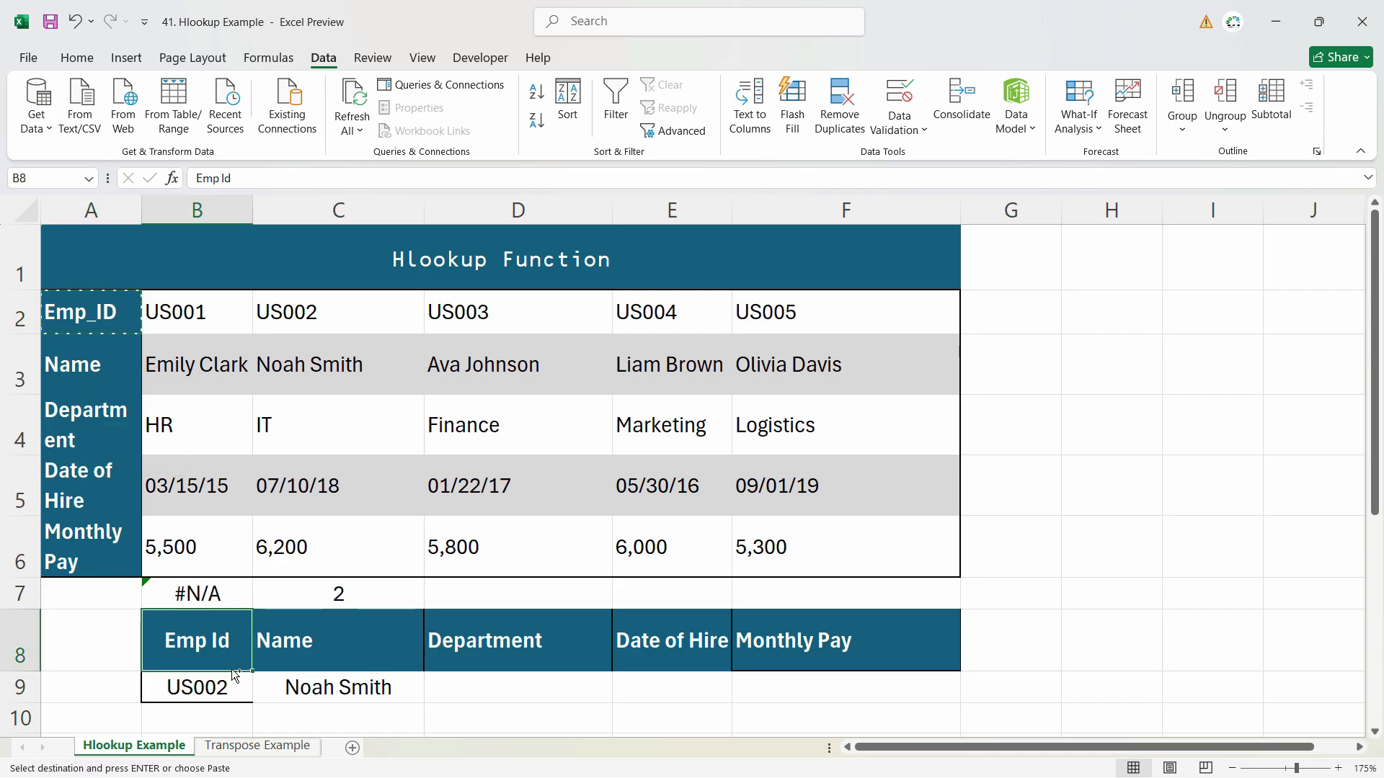
key("ctrl+v")
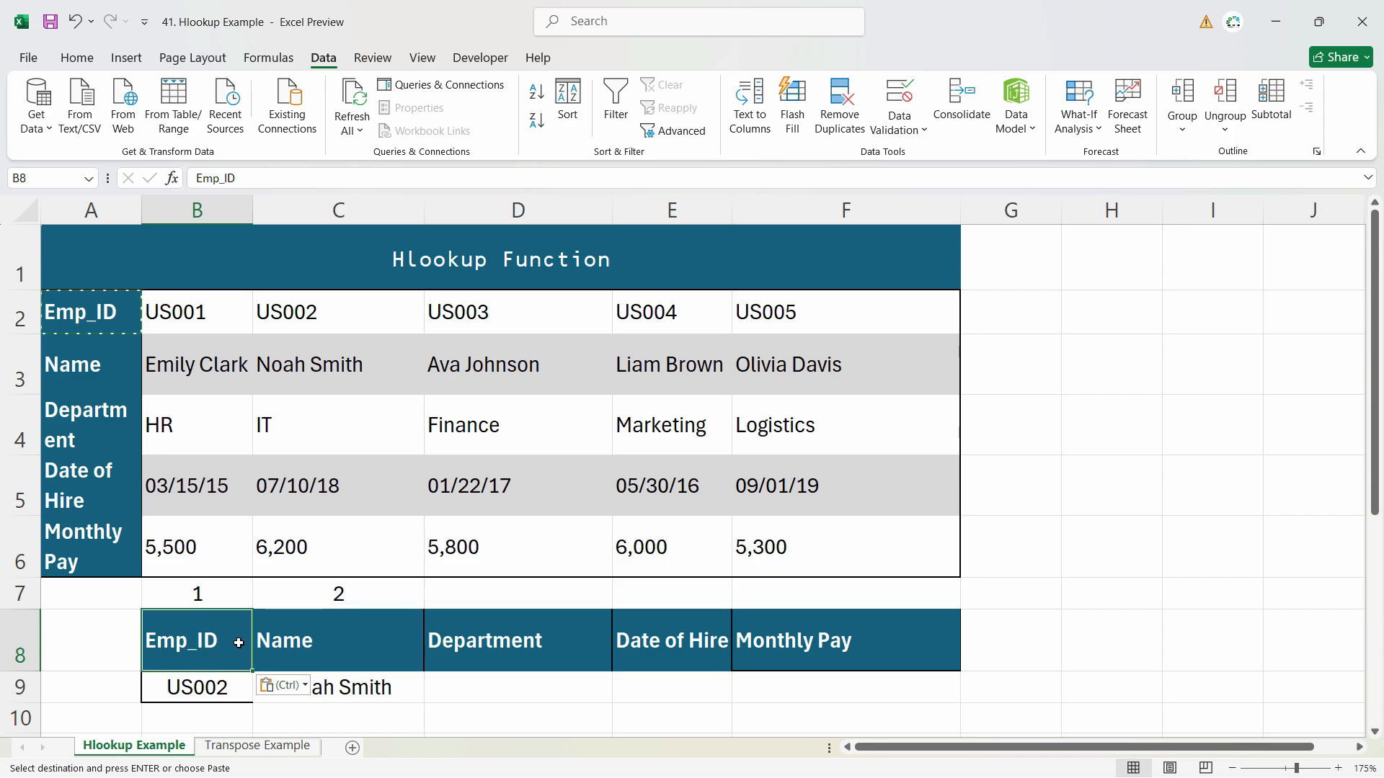
Fill the MATCH formula from B7 across to F7
left_click(196, 596)
key("Escape")
left_click(327, 594)
left_click(207, 594)
left_click_drag(256, 612, 901, 613)
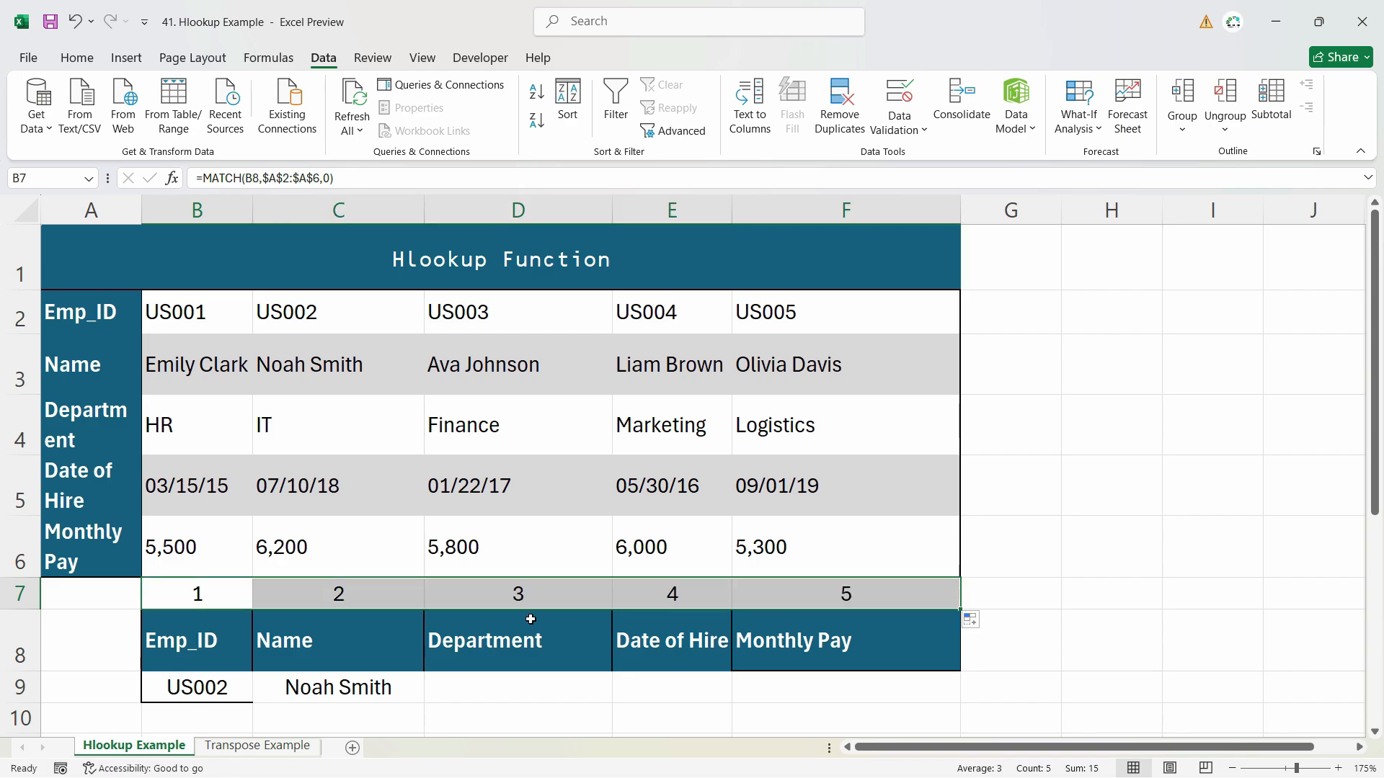
Inspect the filled MATCH formulas in row 7 to check their header references and the fixed lookup array
left_click(335, 598)
double_click(349, 597)
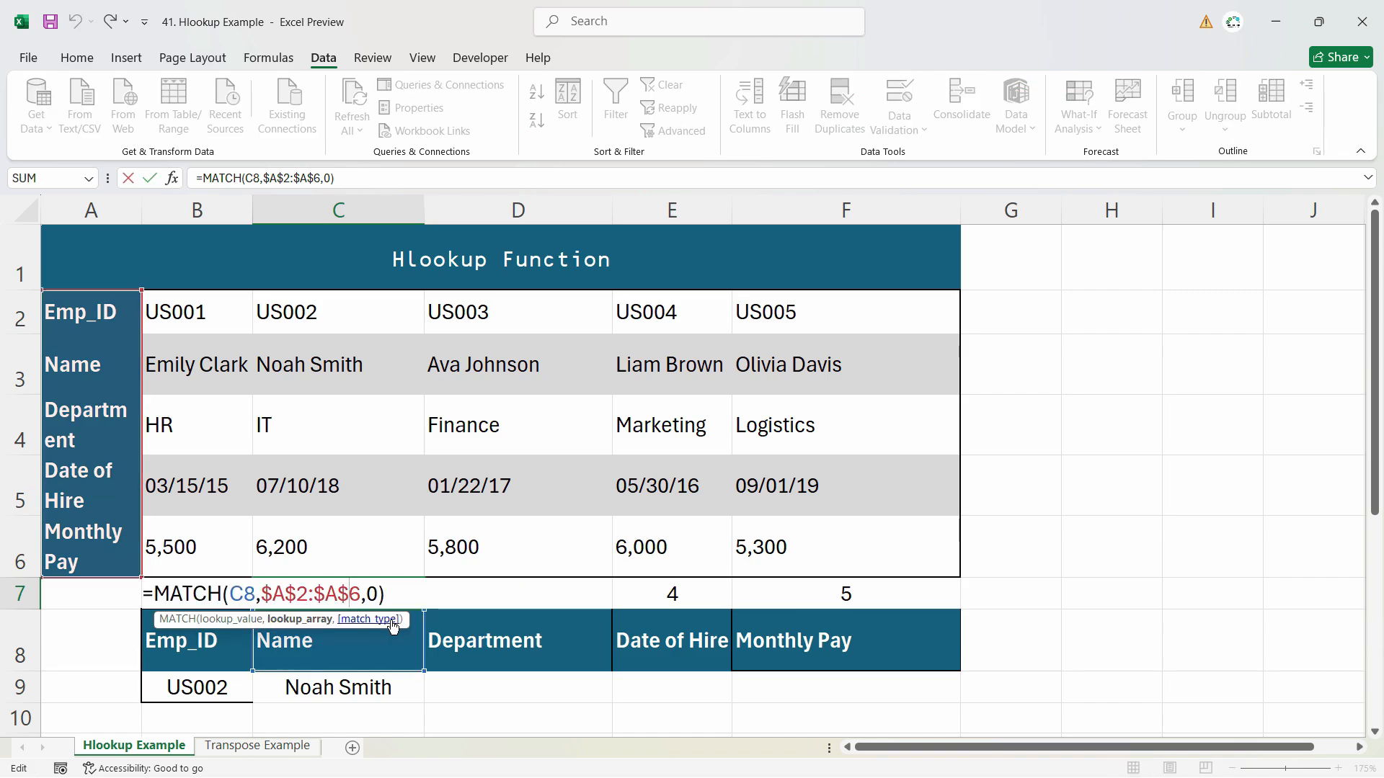
left_click(476, 598)
double_click(484, 599)
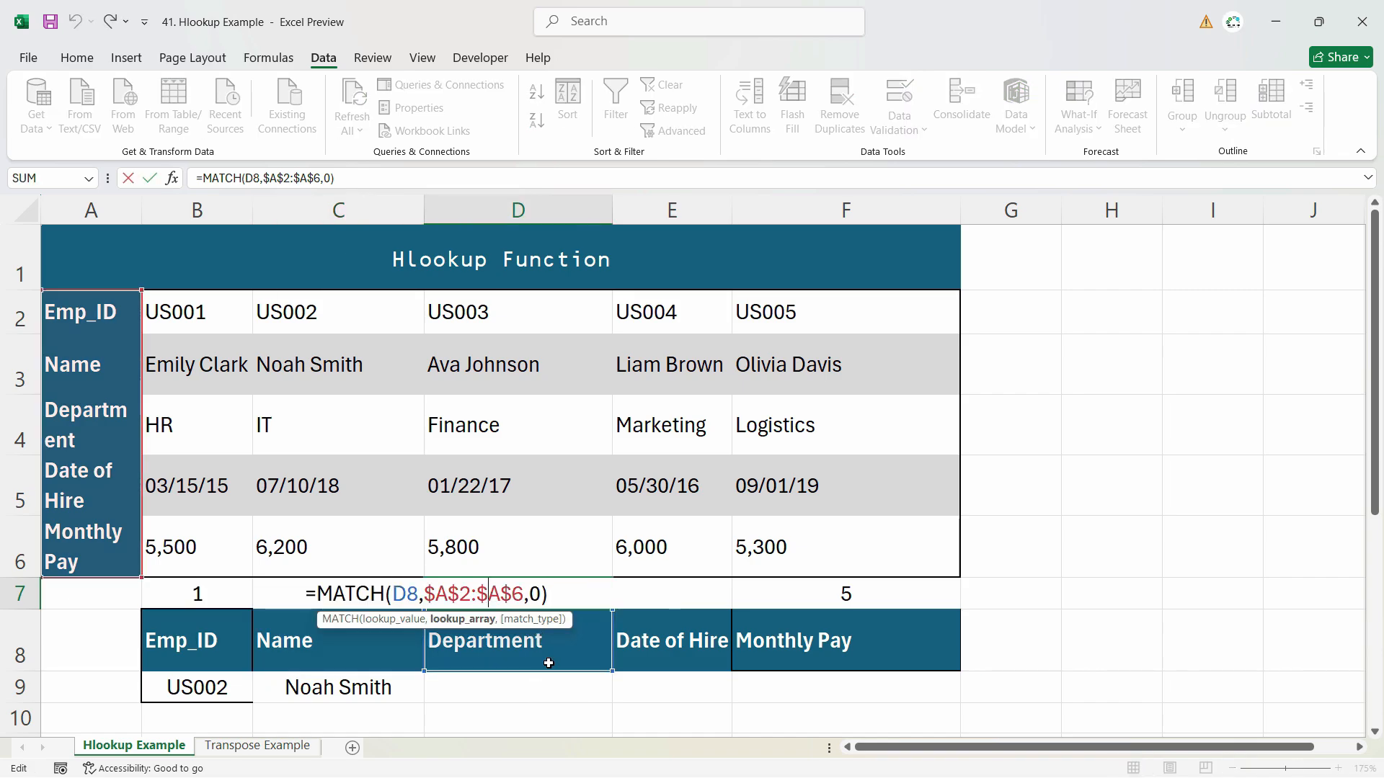
key("Tab")
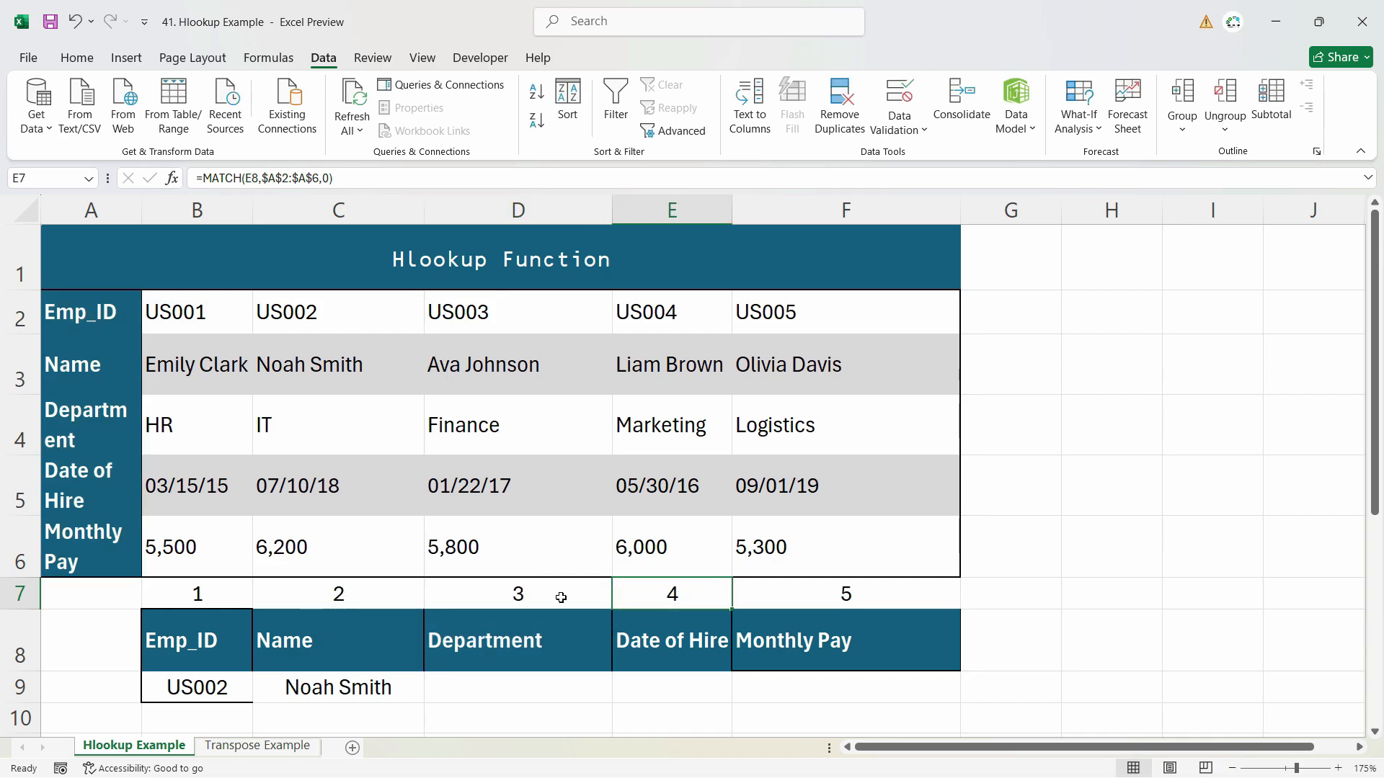
double_click(371, 593)
left_click(519, 597)
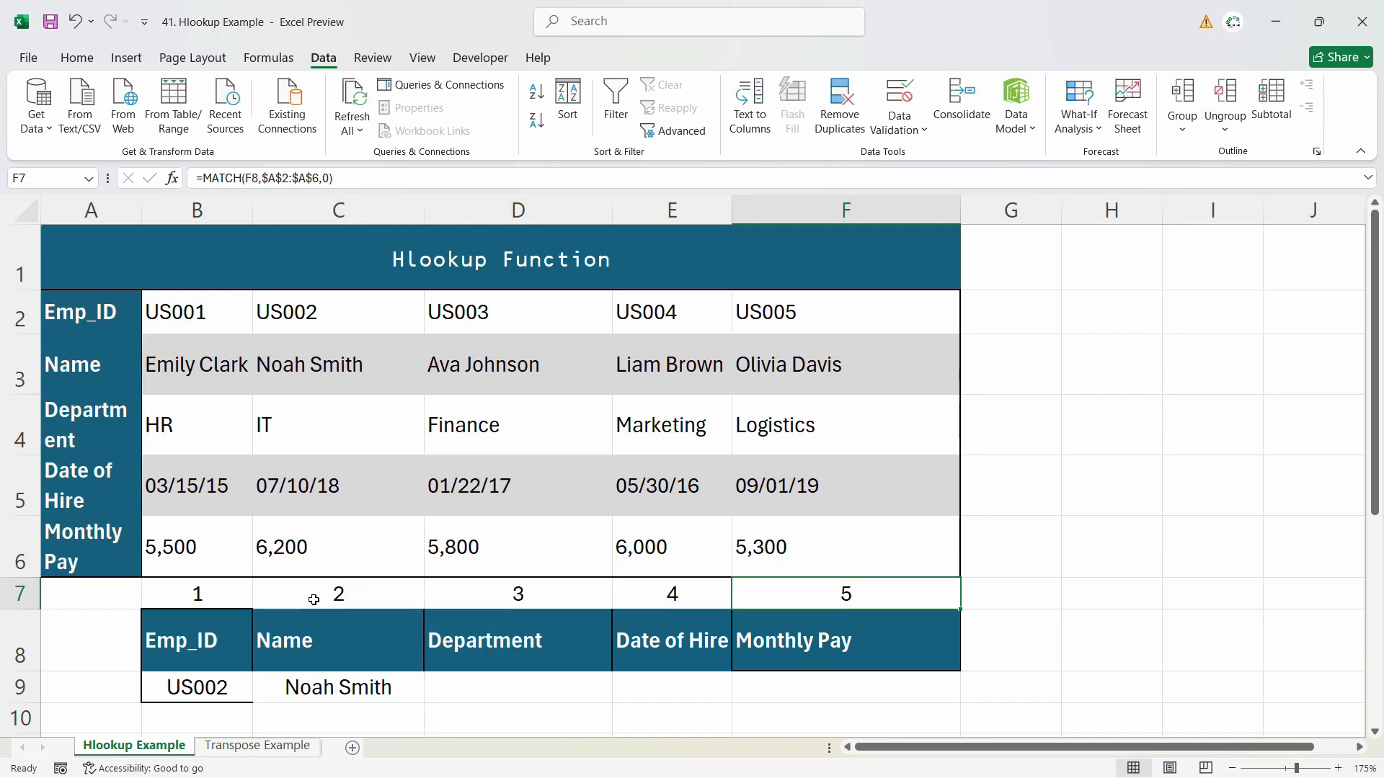
Review the HLOOKUP formula in C9 and fill it across to F9
left_click(297, 595)
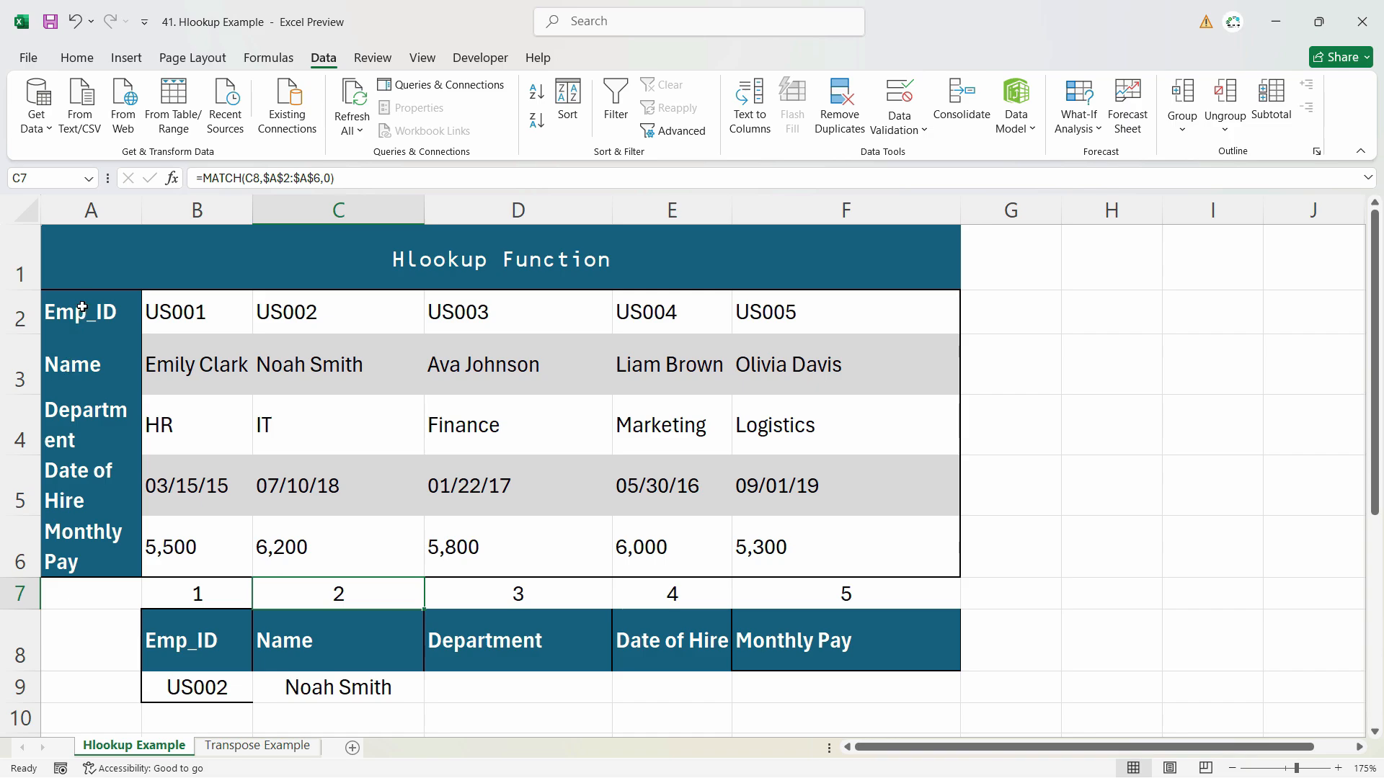
left_click(367, 688)
double_click(366, 688)
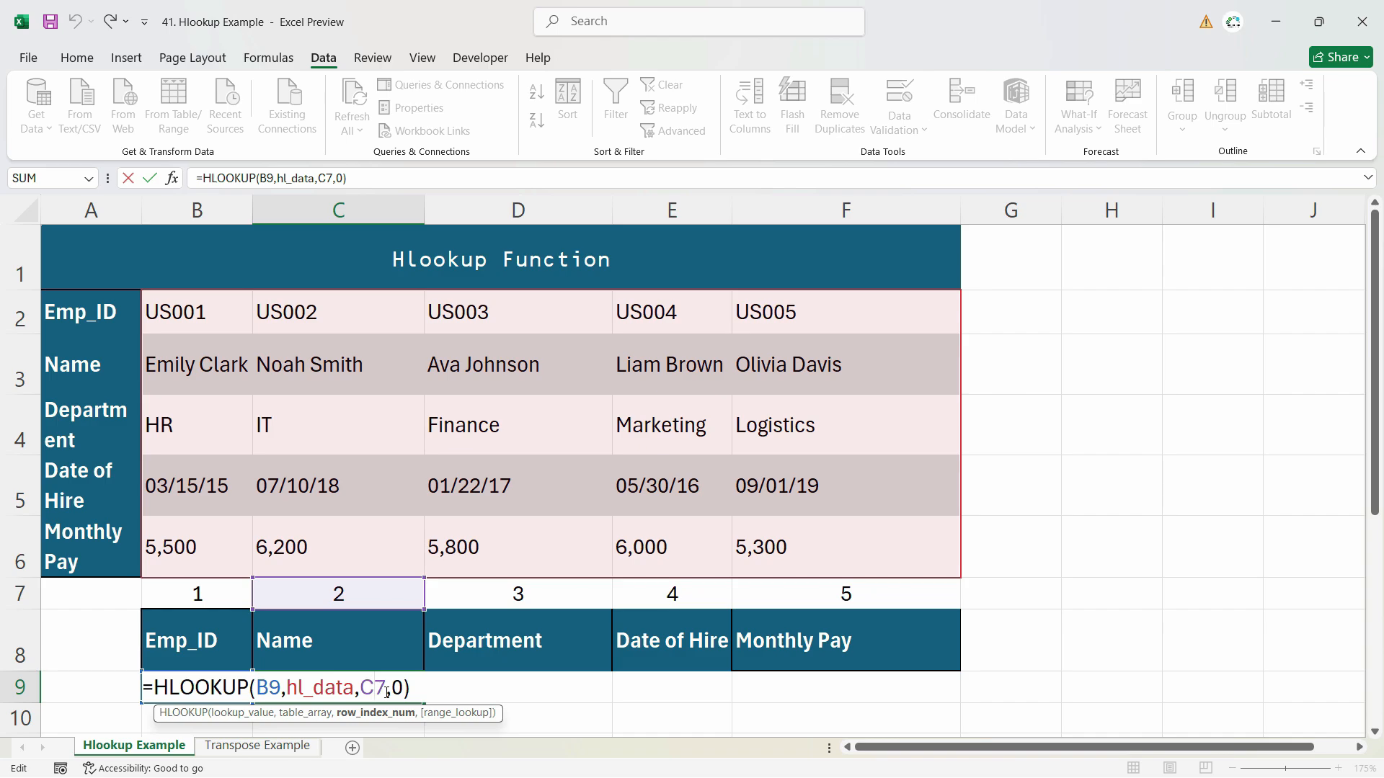
key("Tab")
left_click(395, 694)
left_click_drag(426, 703, 923, 700)
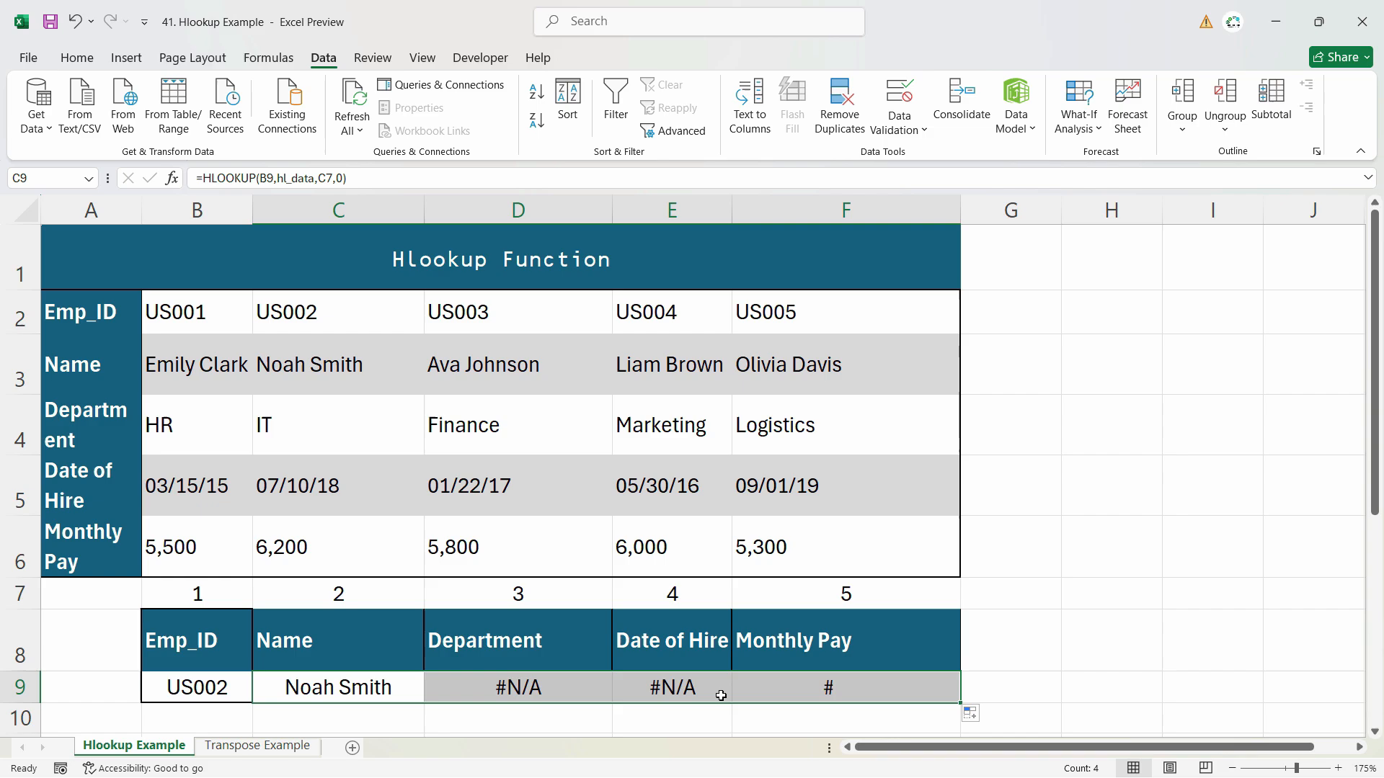
Inspect the filled formula in D9 to check which cell its lookup value refers to
double_click(530, 694)
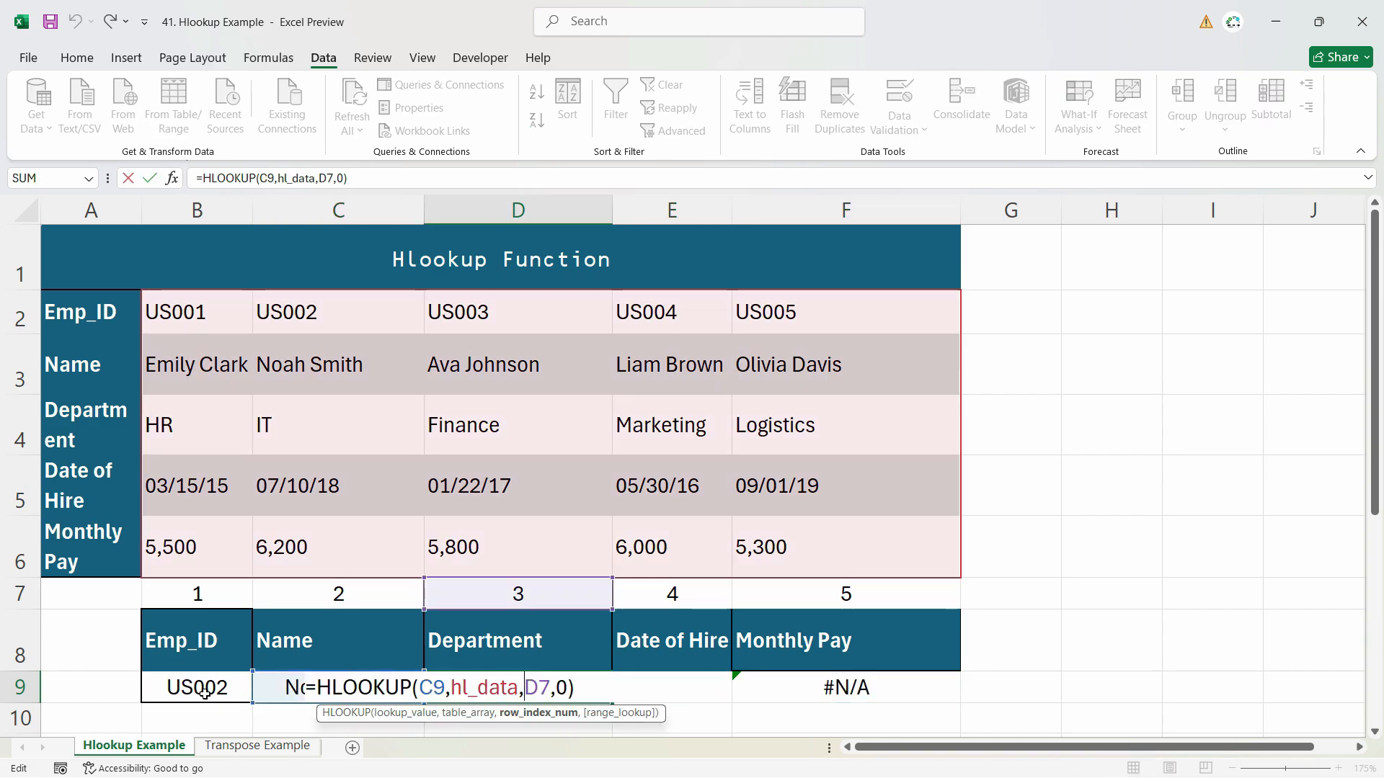
key("Escape")
left_click(331, 690)
Define the name hl_Lookupvalue for the employee ID cell B9
left_click(214, 690)
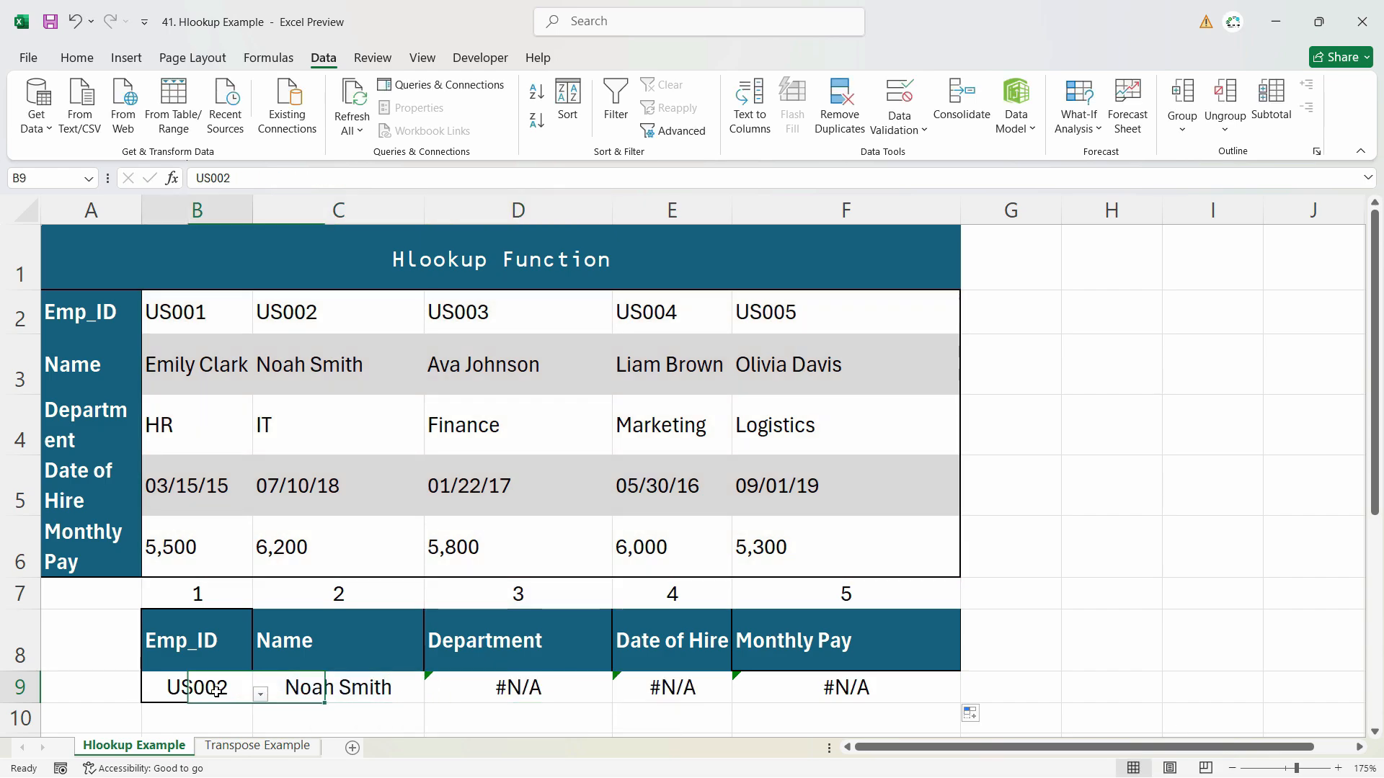
left_click(55, 179)
type("hl_Lookupval")
key("Return")
left_click(379, 691)
key("F2")
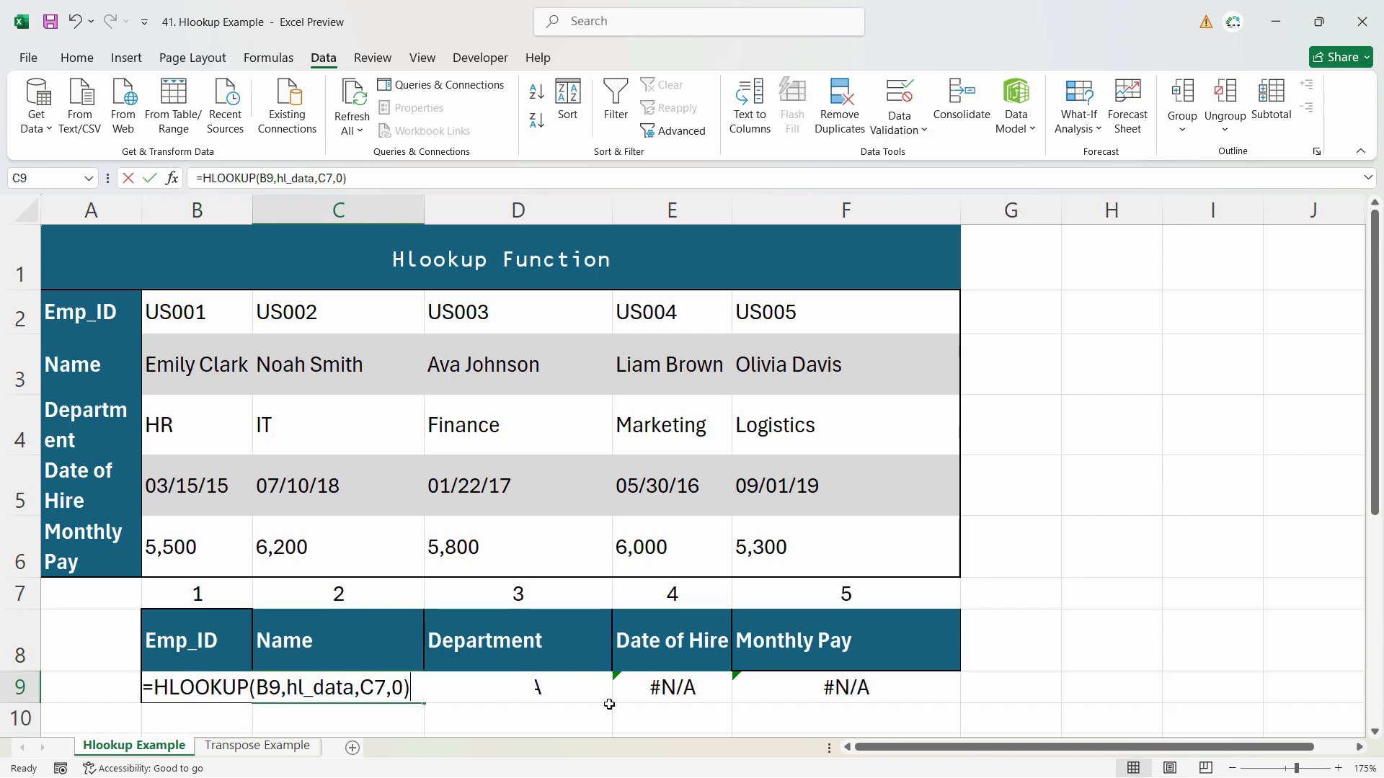
key("Escape")
type("=hlo")
key("Tab")
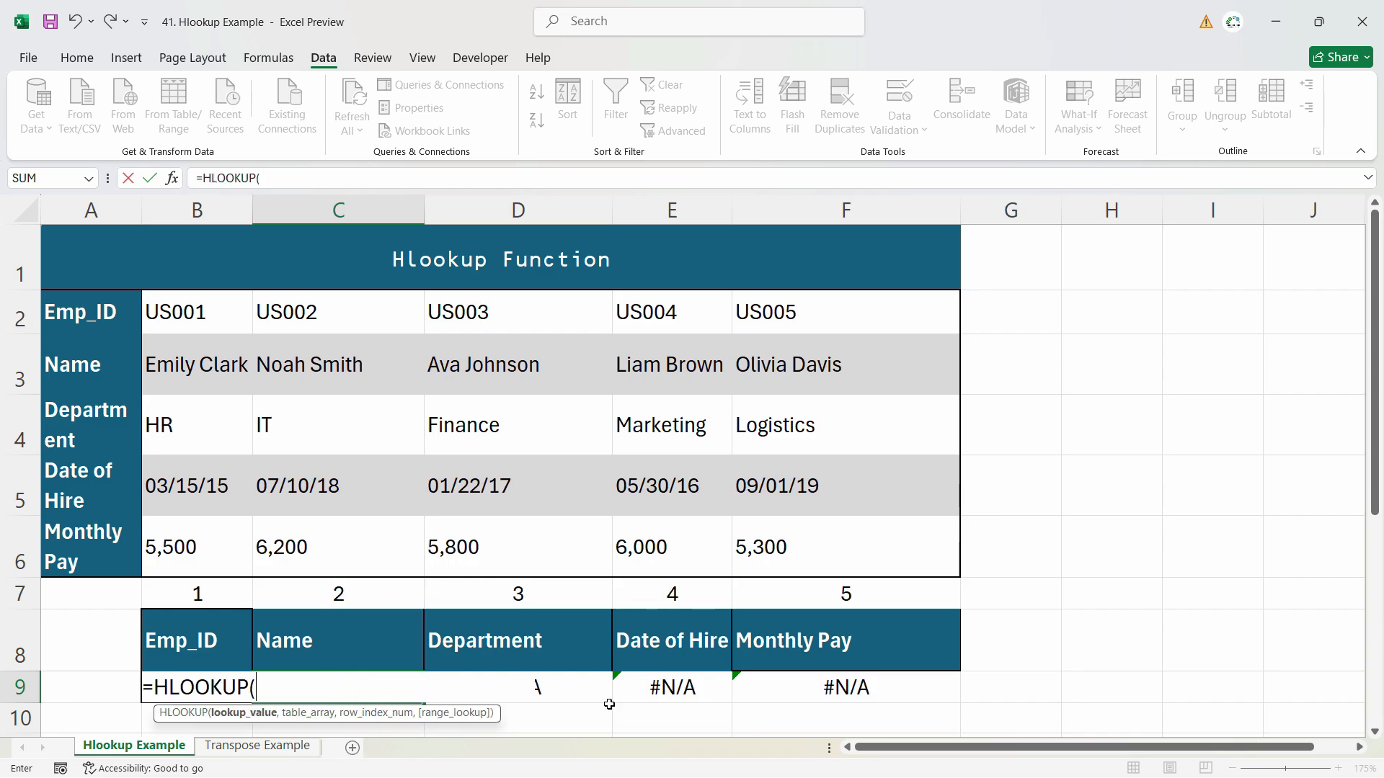
left_click(163, 646)
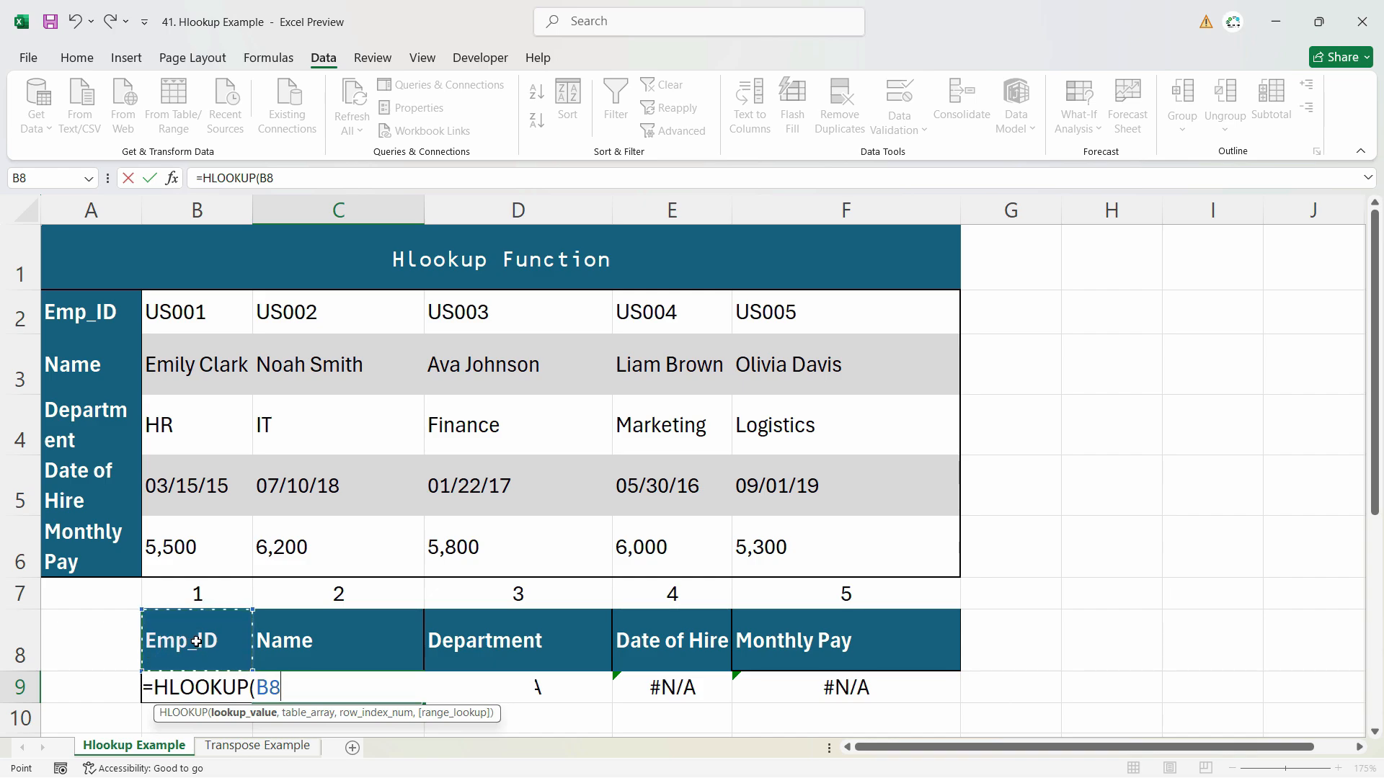
key("Down")
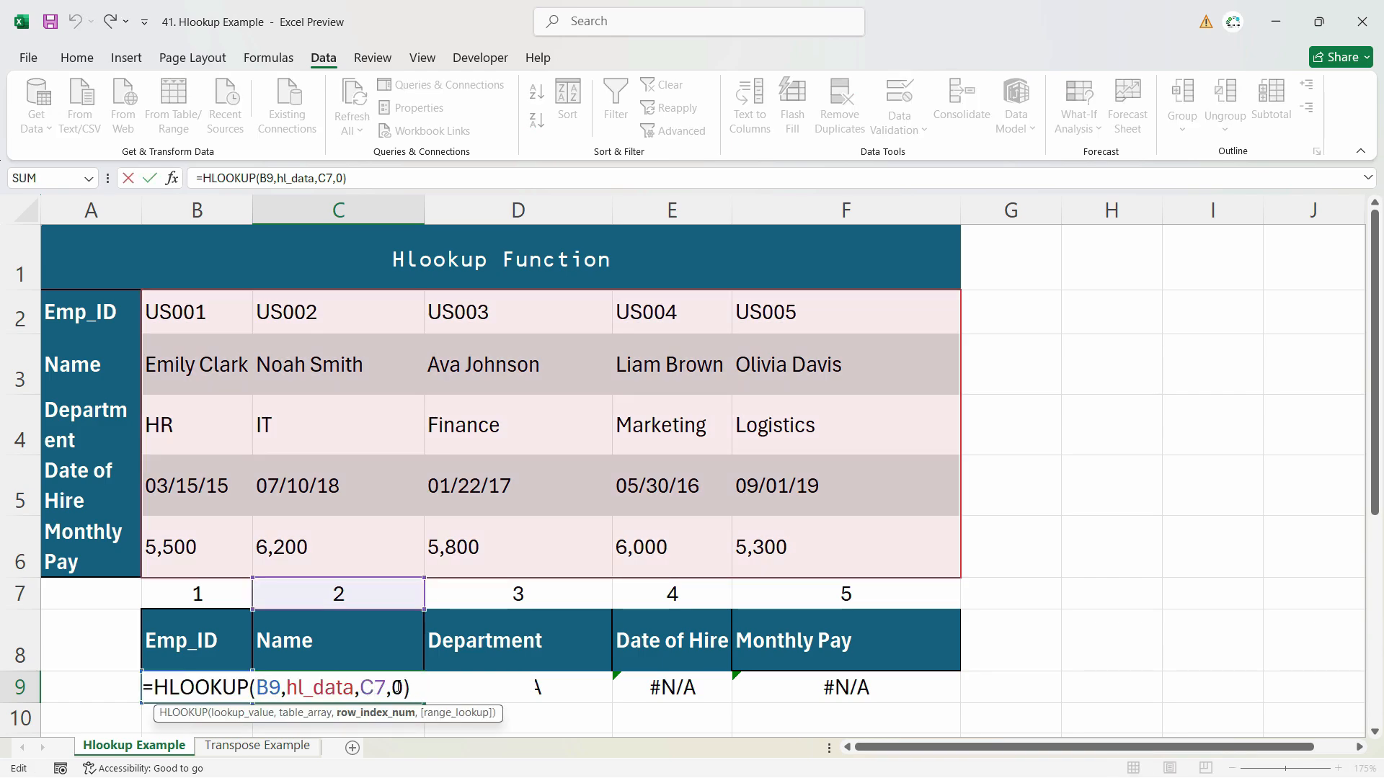
key("Return")
Widen column B to make room for reading the formula in C9
double_click(252, 210)
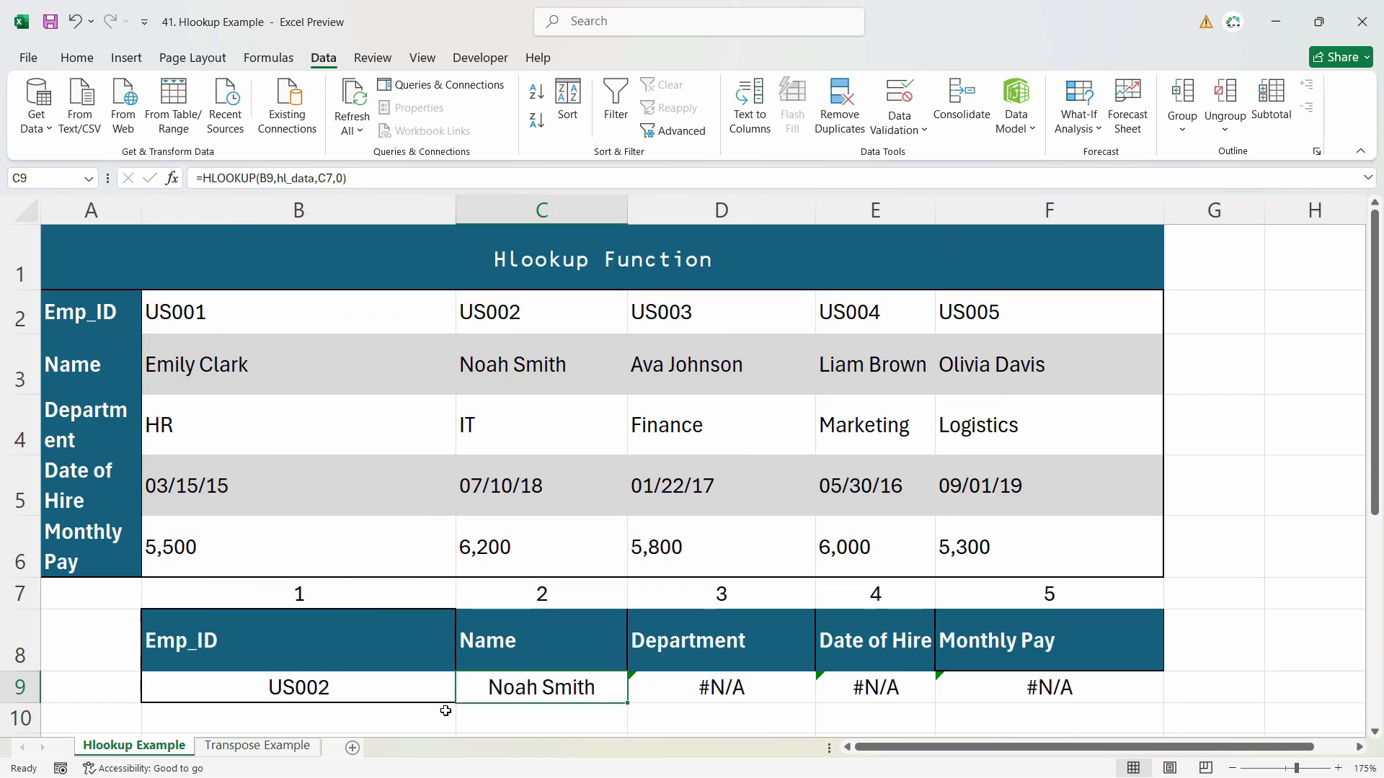
double_click(545, 694)
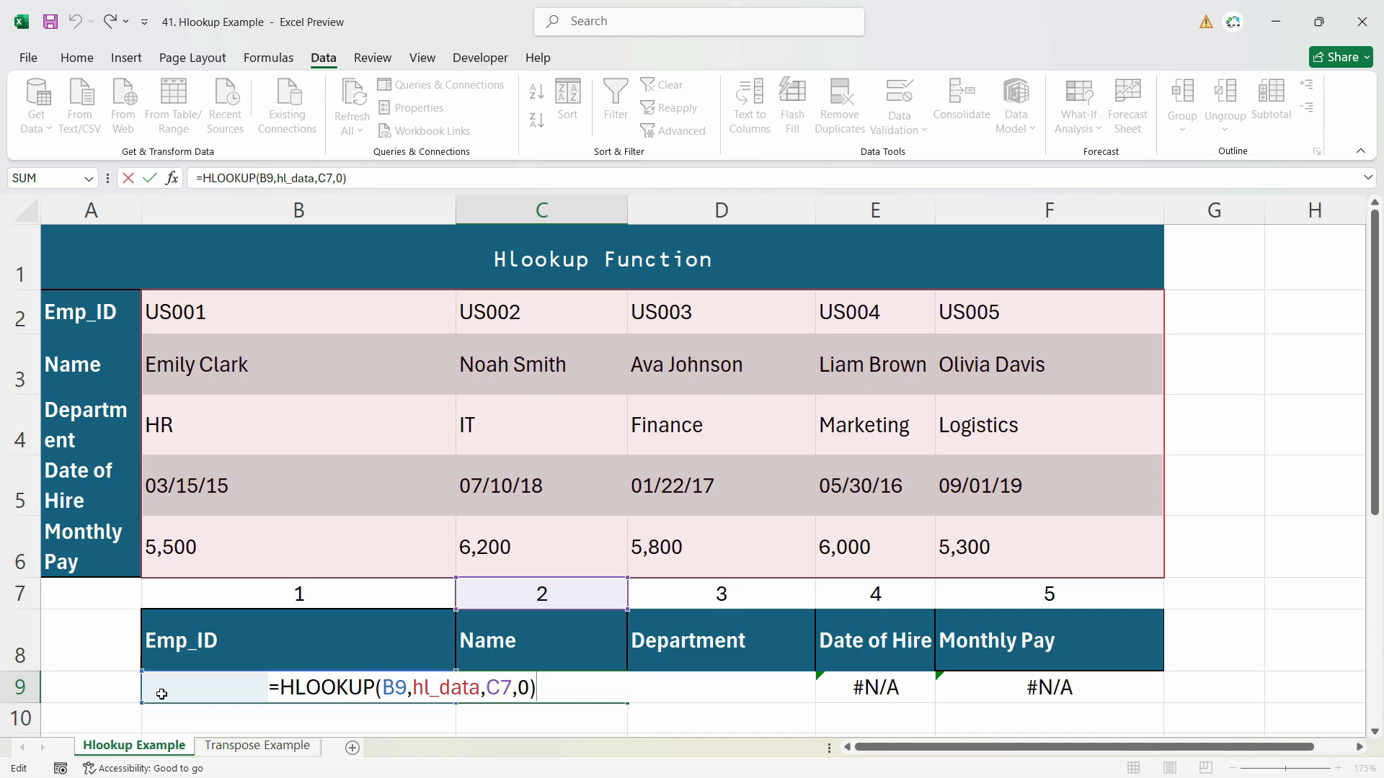
key("Escape")
Replace the formula in C9 with a new HLOOKUP that uses hl_Lookupvalue as its lookup value
double_click(569, 689)
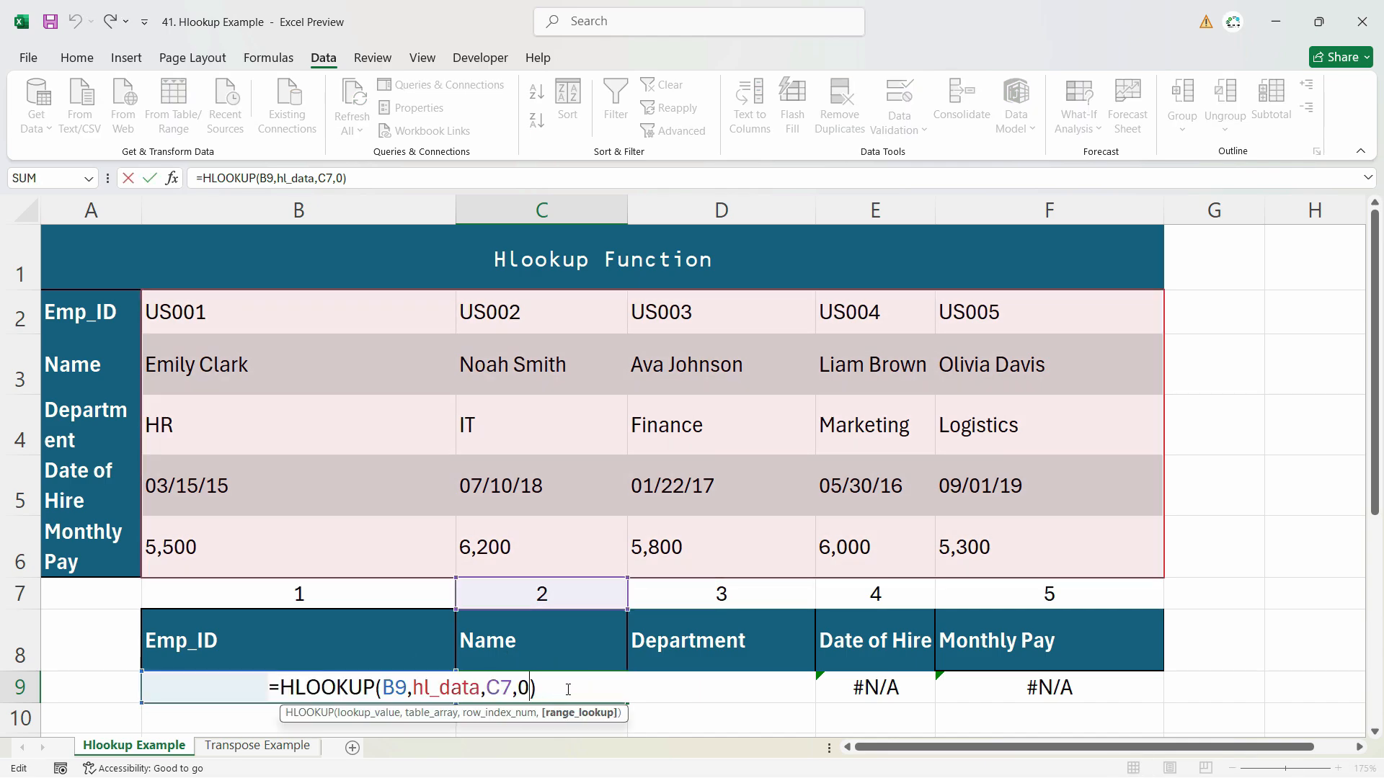
left_click_drag(568, 690, 33, 689)
type("=hlo")
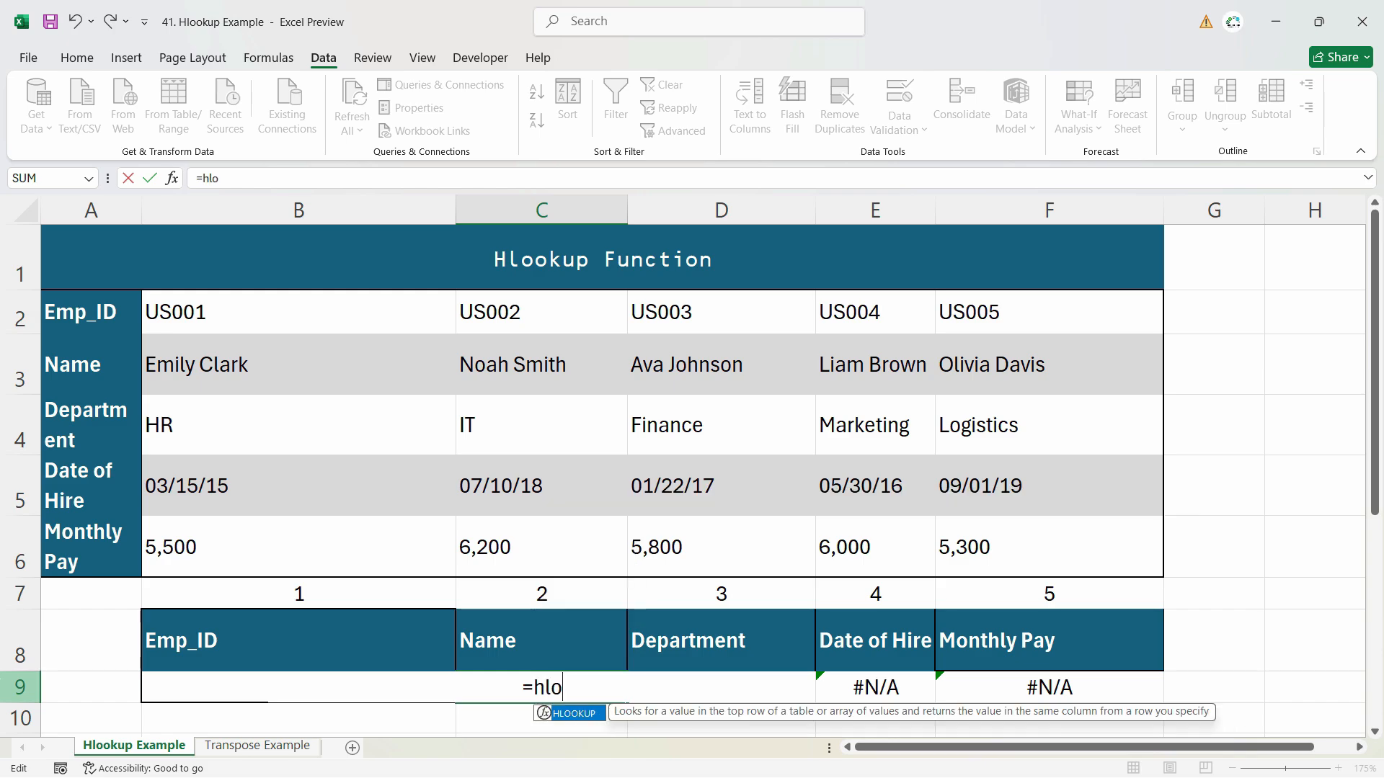
key("Tab")
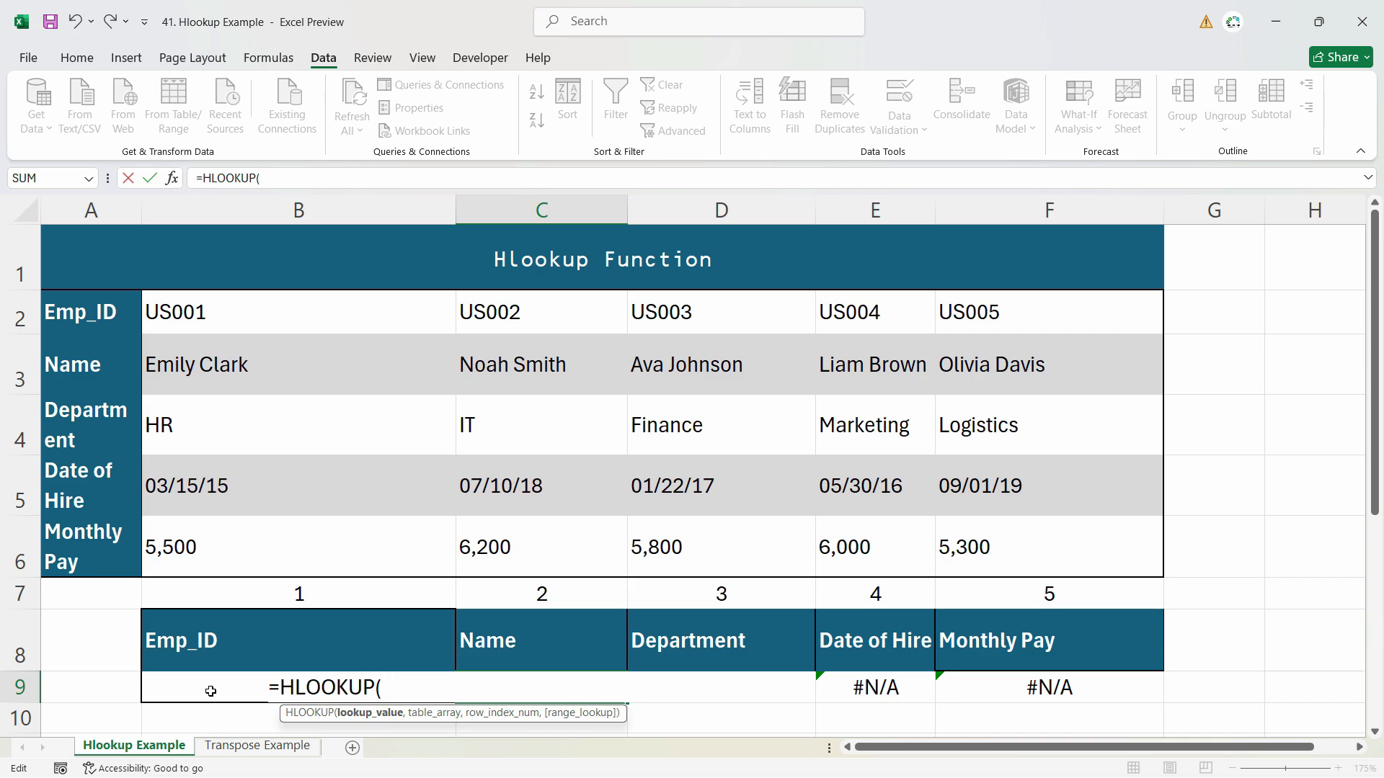
left_click(203, 697)
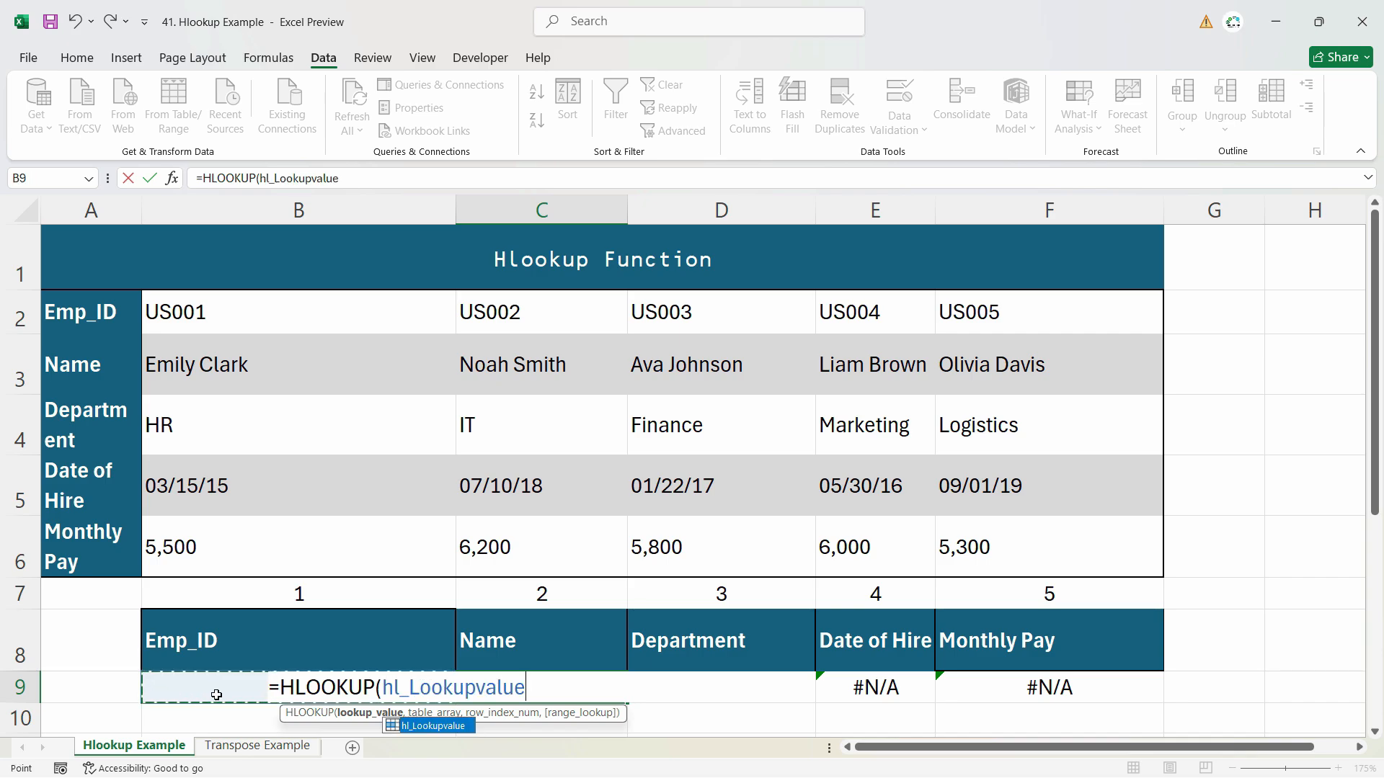
left_click(225, 642)
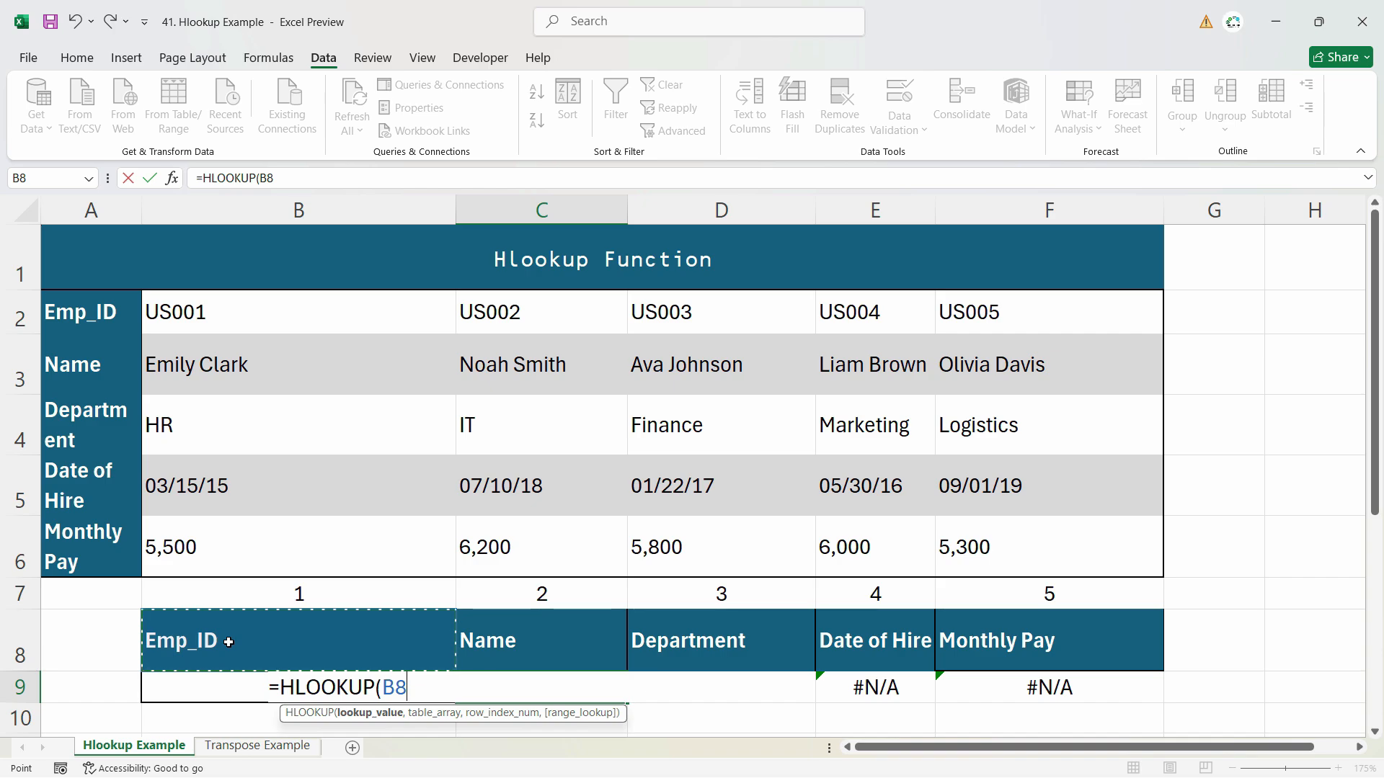
key("Down")
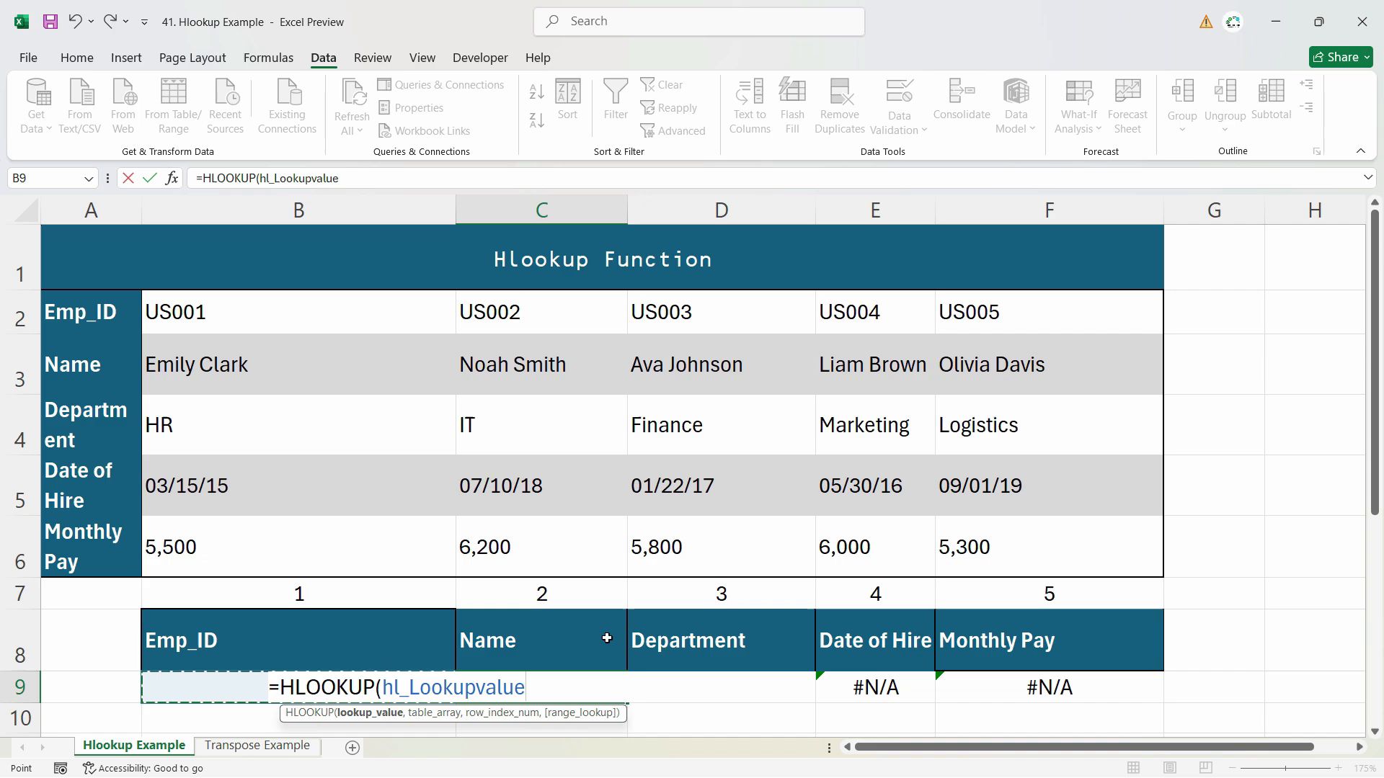
Complete the C9 HLOOKUP with table array hl_data, row index C7 and range lookup 0
type(",")
type("hl")
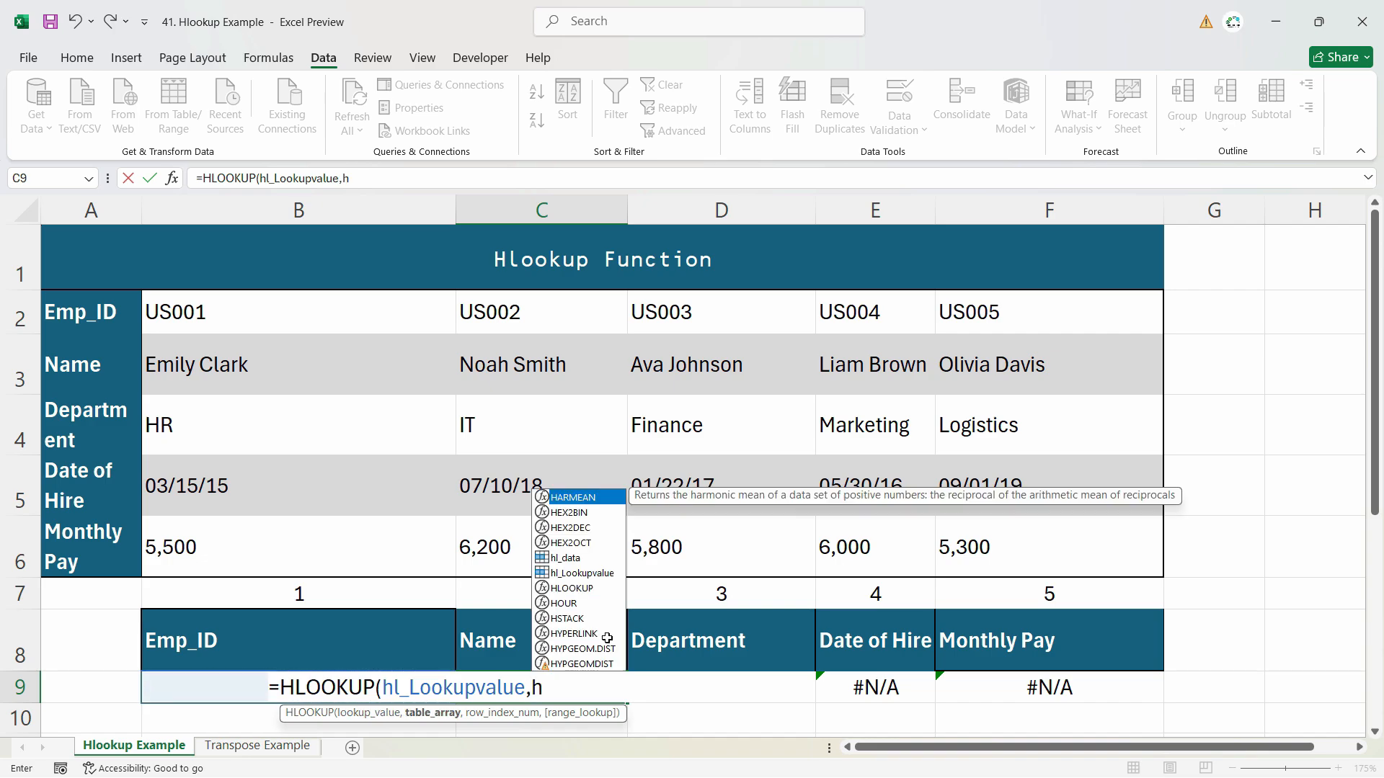
key("Tab")
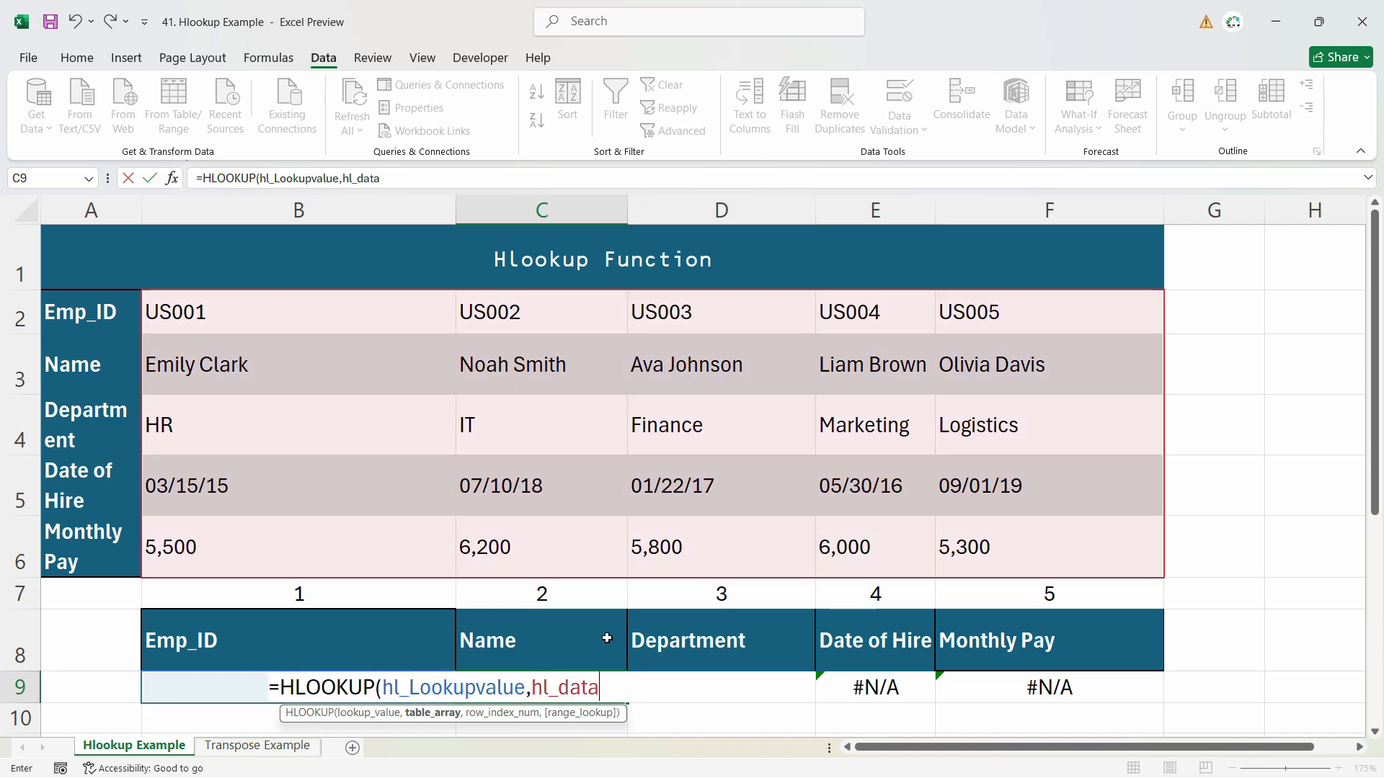
type(",")
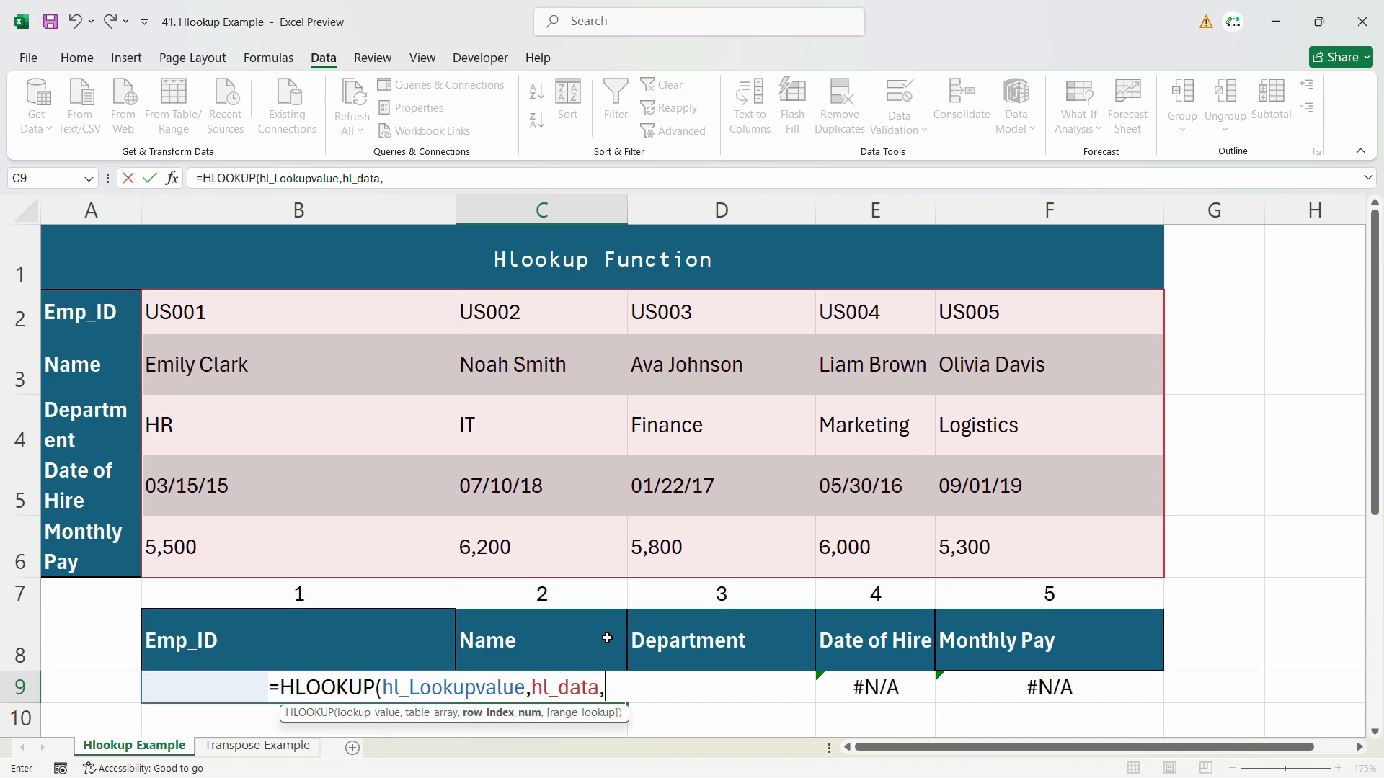
left_click(526, 599)
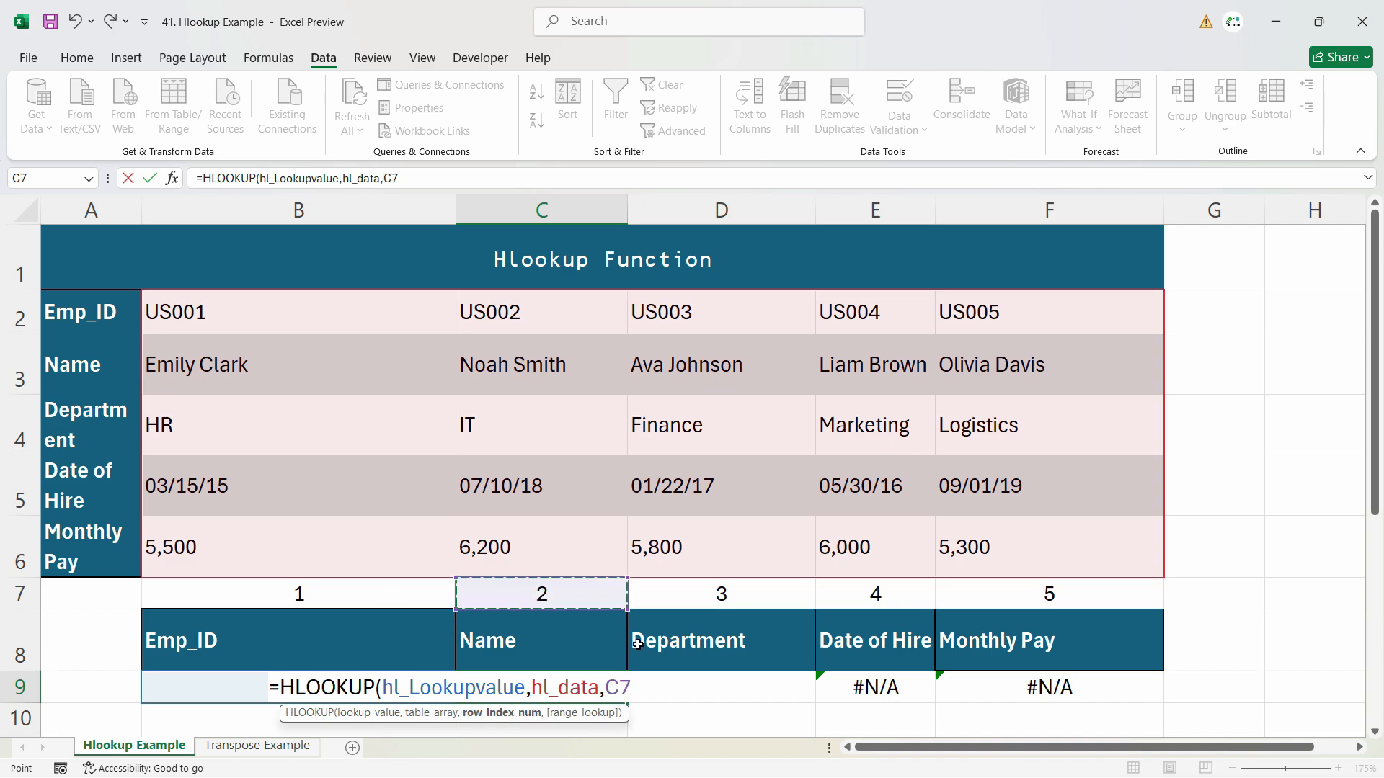
type(",0")
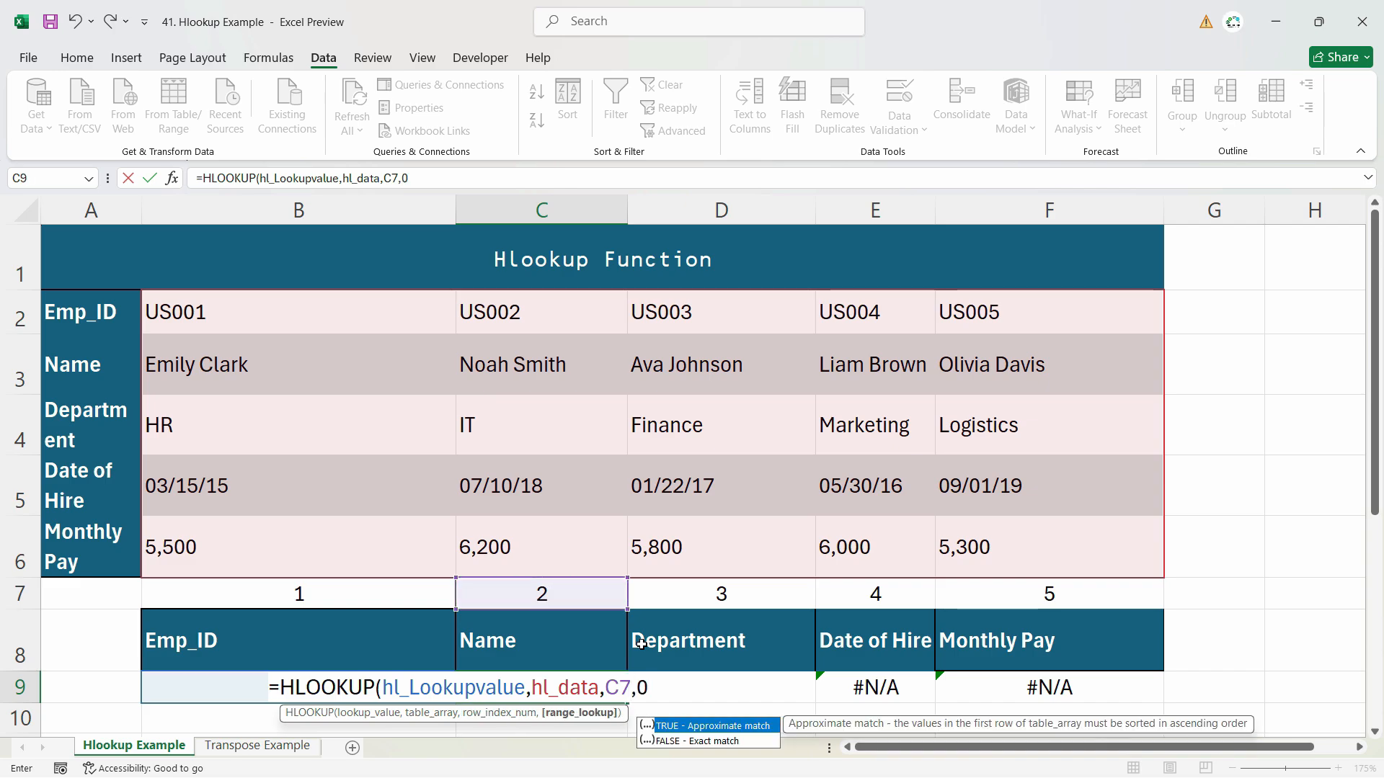
key("Return")
Fill the HLOOKUP formula with the named lookup value from C9 across to F9
left_click(575, 695)
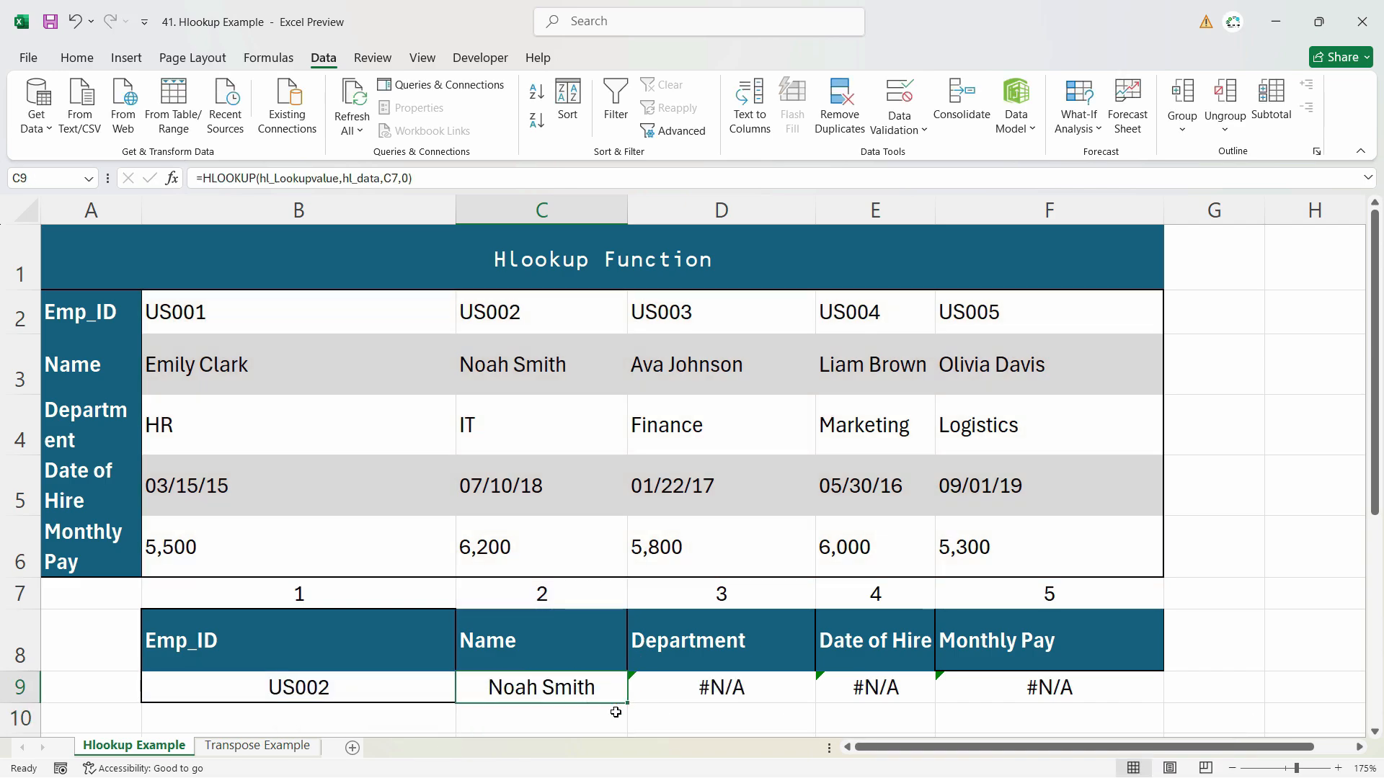
left_click_drag(627, 702, 1053, 691)
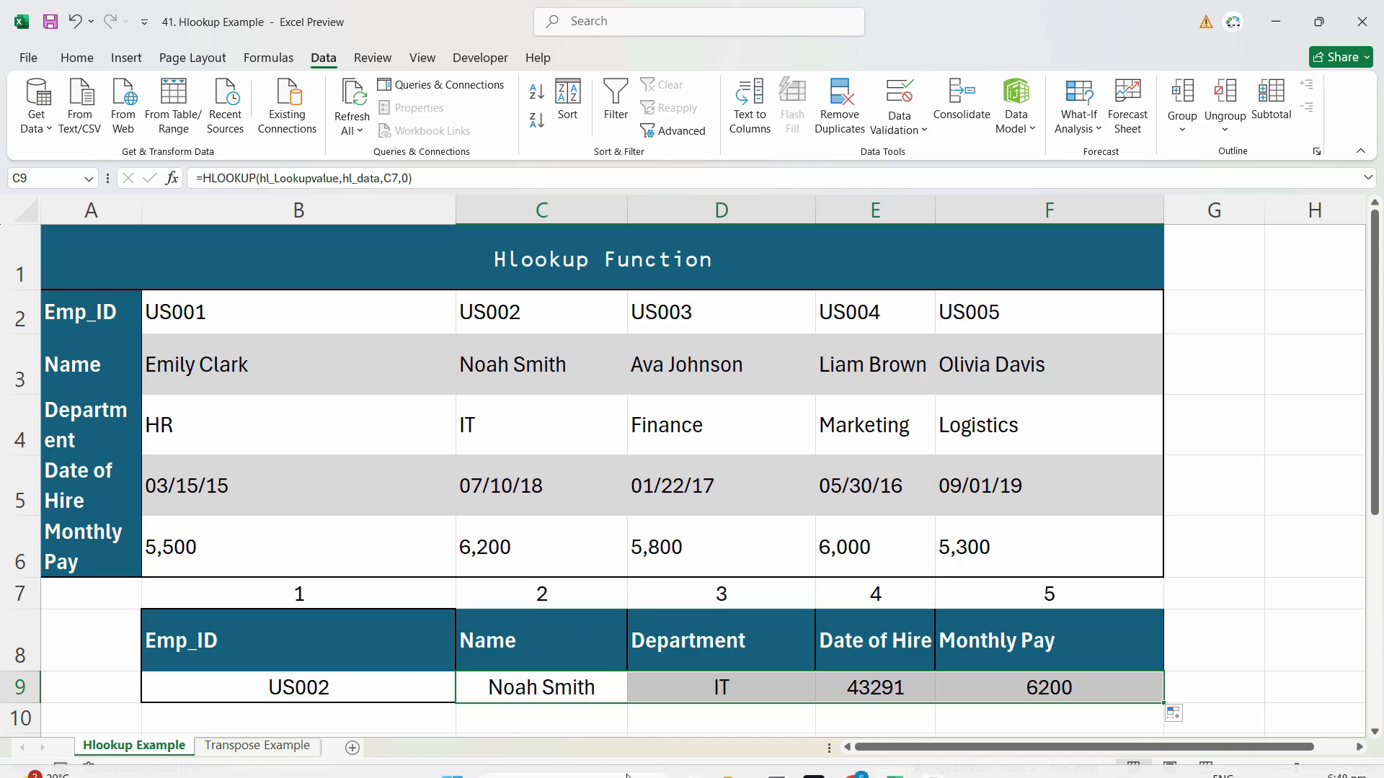
left_click(555, 686)
left_click(519, 591)
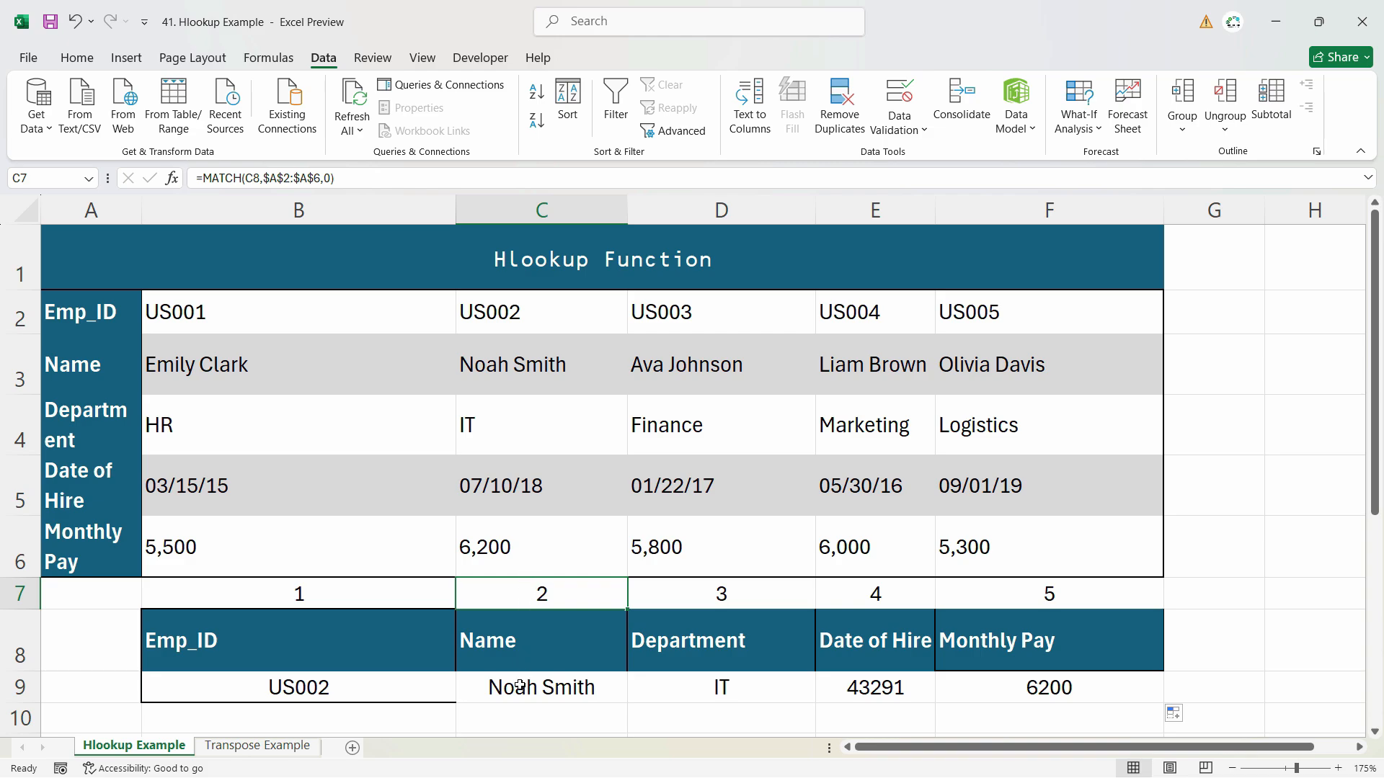
left_click(552, 688)
Copy the expression MATCH(C8,$A$2:$A$6,0) from C7 without its equals sign, leaving the cell unedited
left_click(555, 592)
double_click(555, 592)
left_click_drag(513, 593, 286, 591)
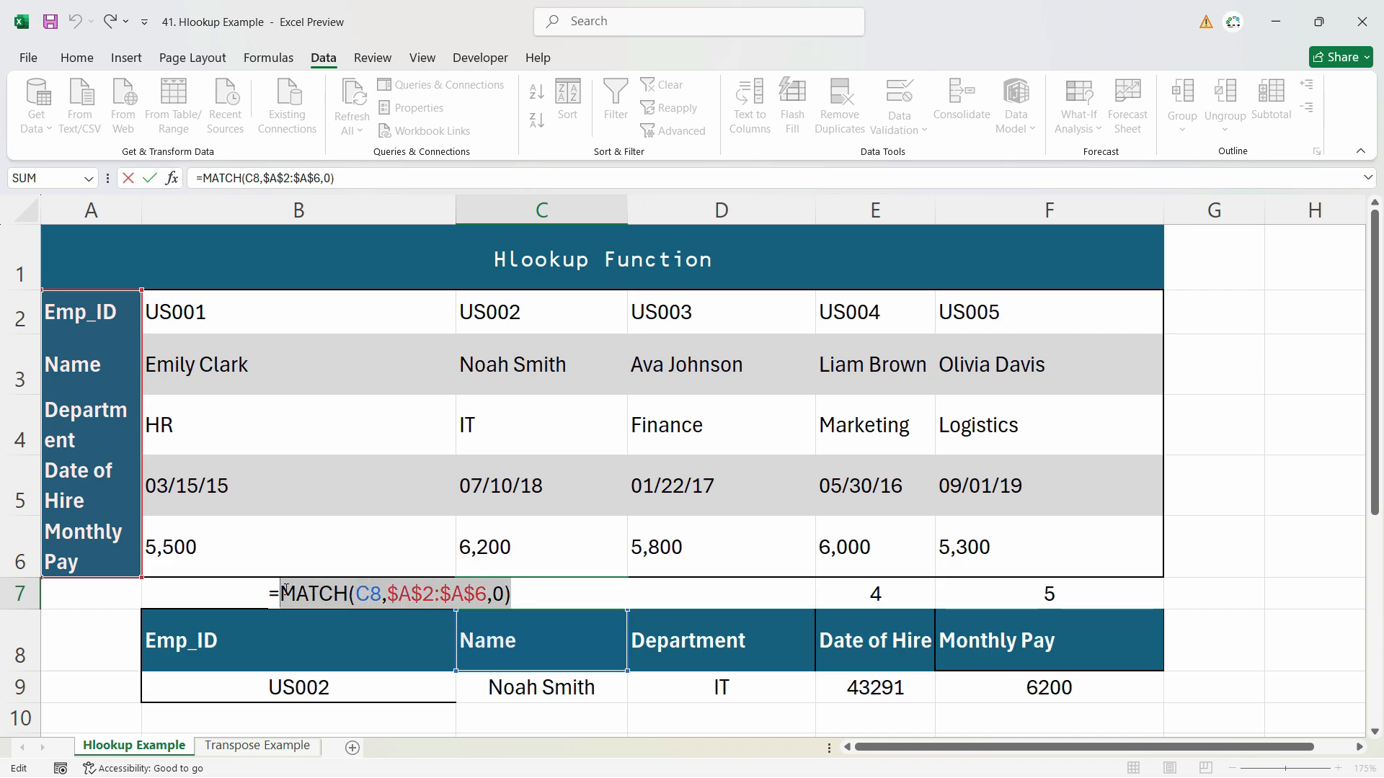
key("Escape")
double_click(534, 592)
left_click_drag(531, 592, 281, 593)
key("ctrl+c")
key("Escape")
Replace the C7 row index in the C9 HLOOKUP with the copied MATCH(C8,$A$2:$A$6,0)
double_click(603, 699)
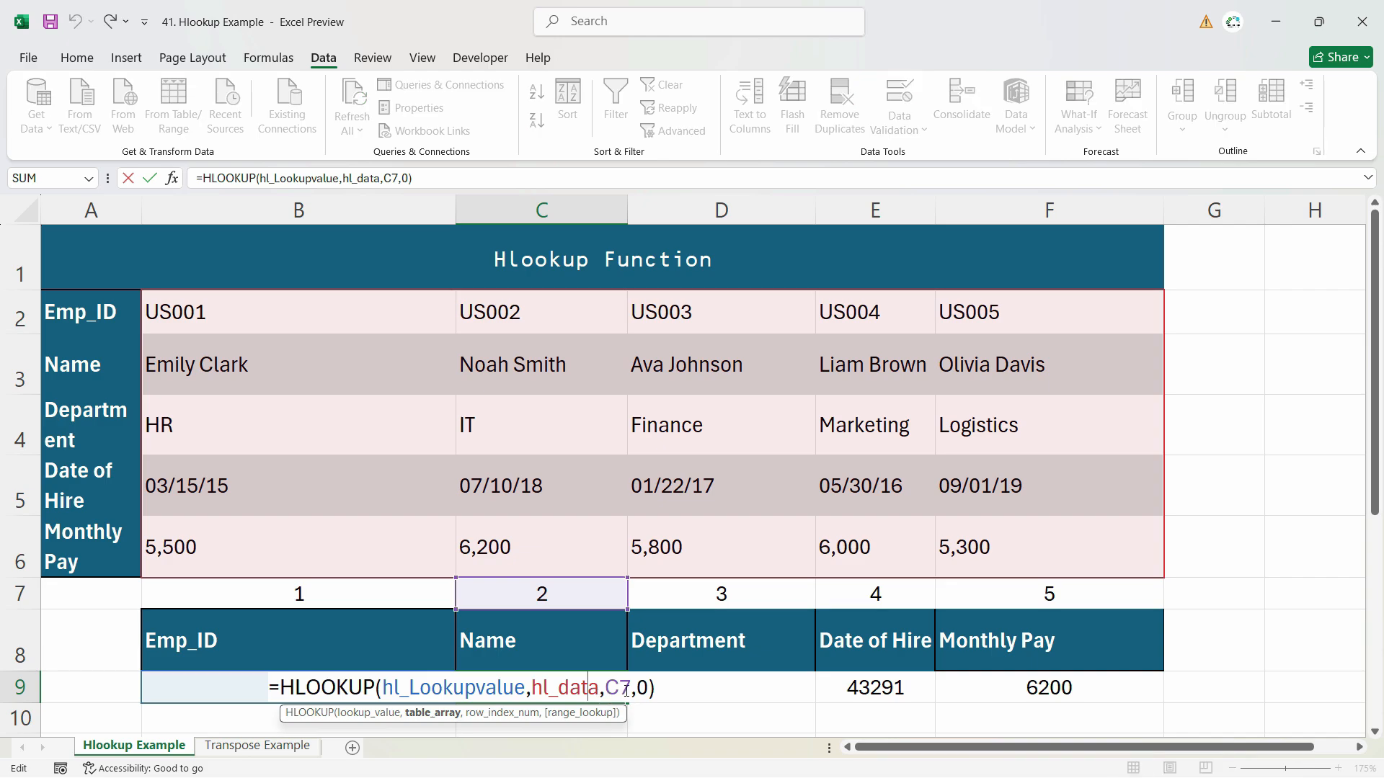
left_click_drag(629, 690, 604, 690)
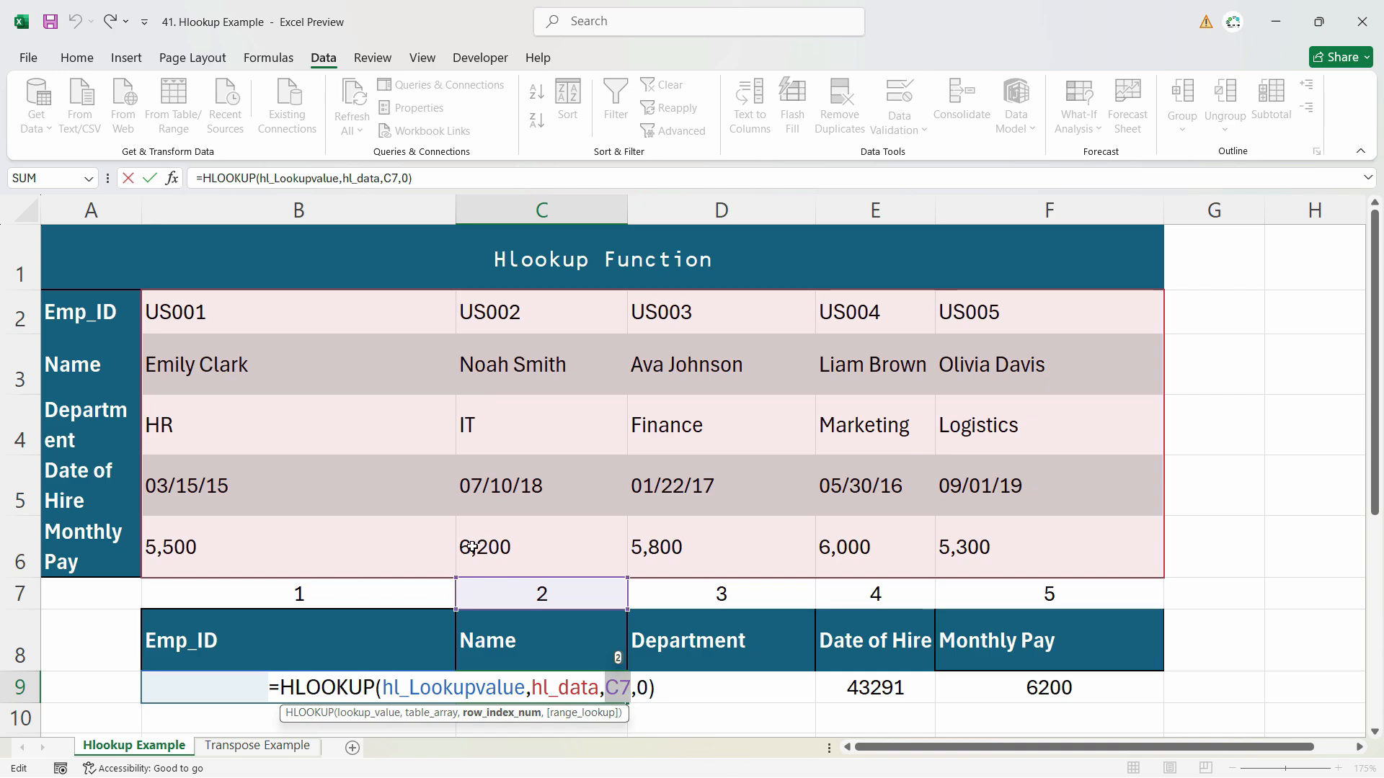
key("BackSpace")
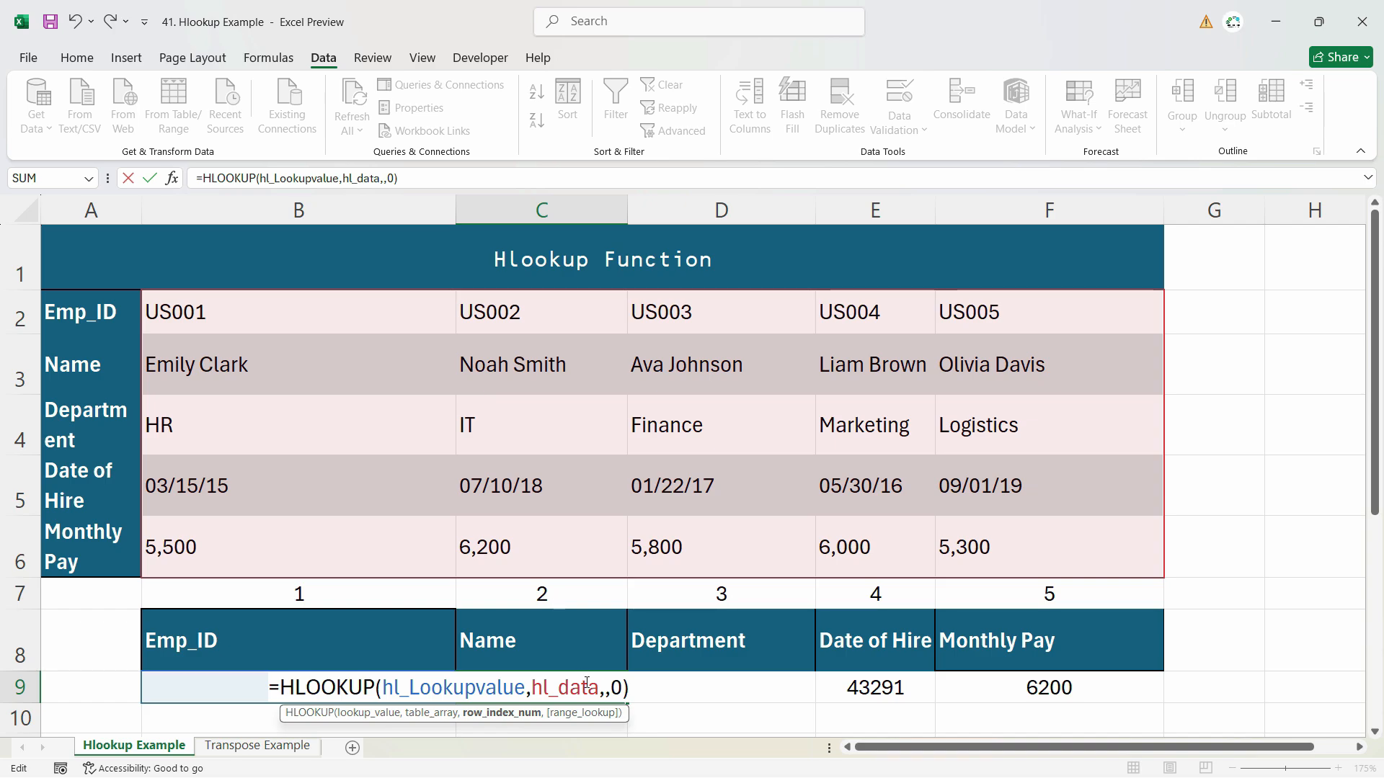
key("ctrl+v")
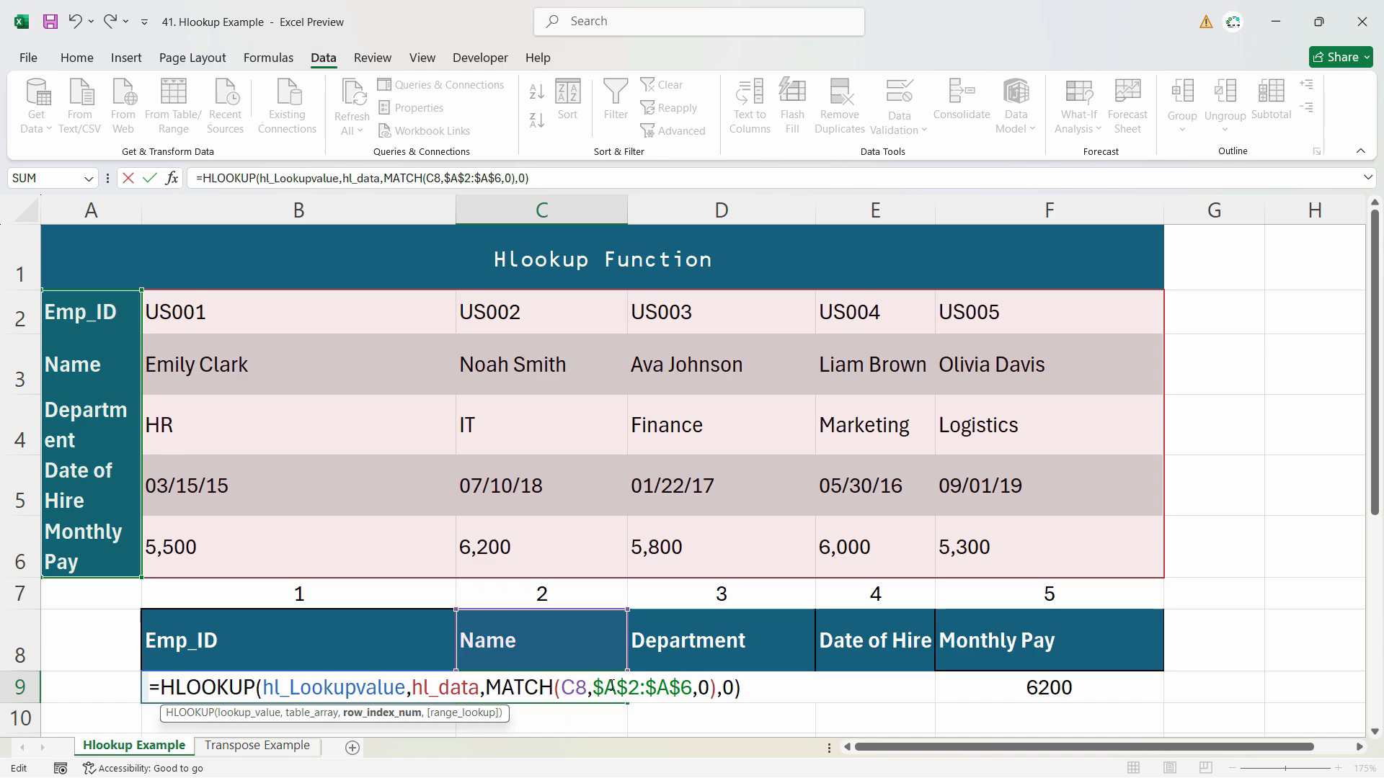
key("Return")
Compare the nested MATCH in the C9 formula with the helper formula in C7
double_click(594, 689)
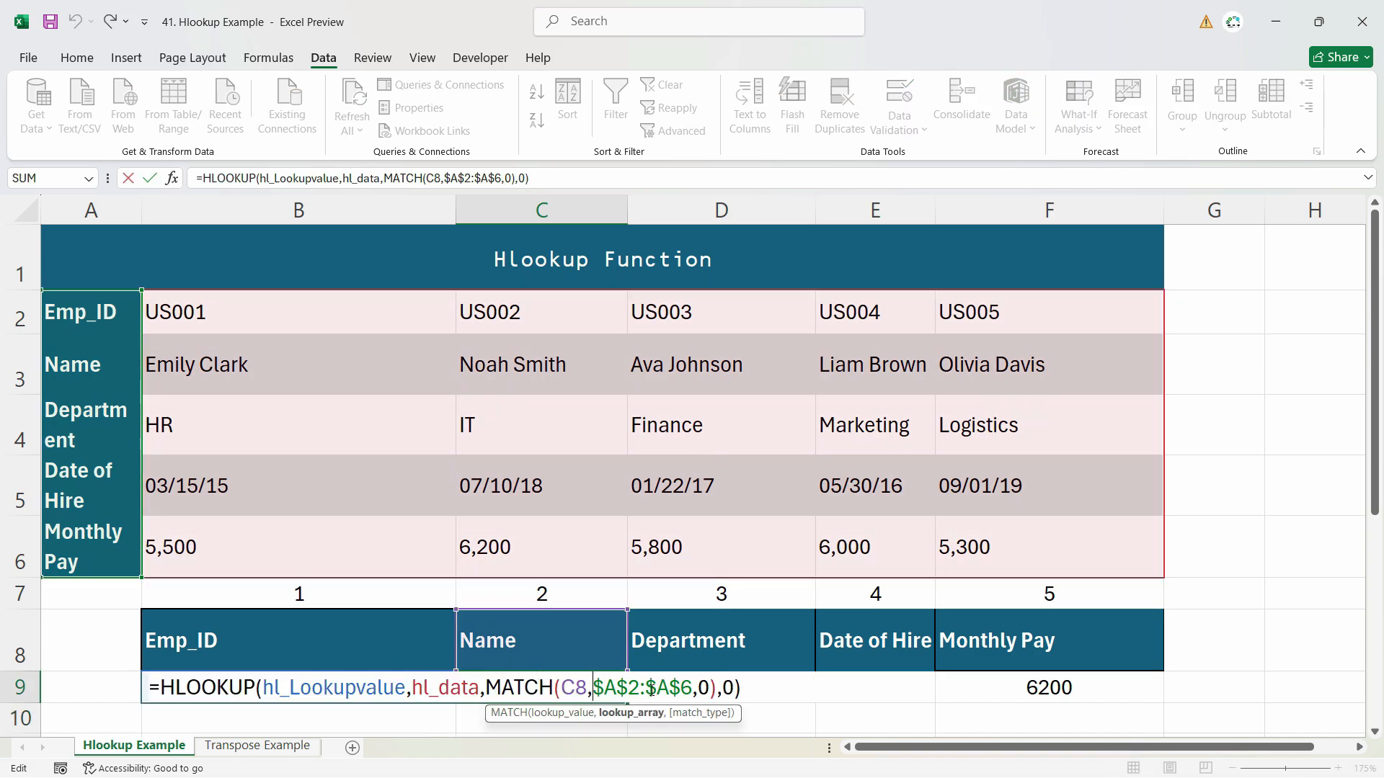
left_click_drag(484, 688, 715, 688)
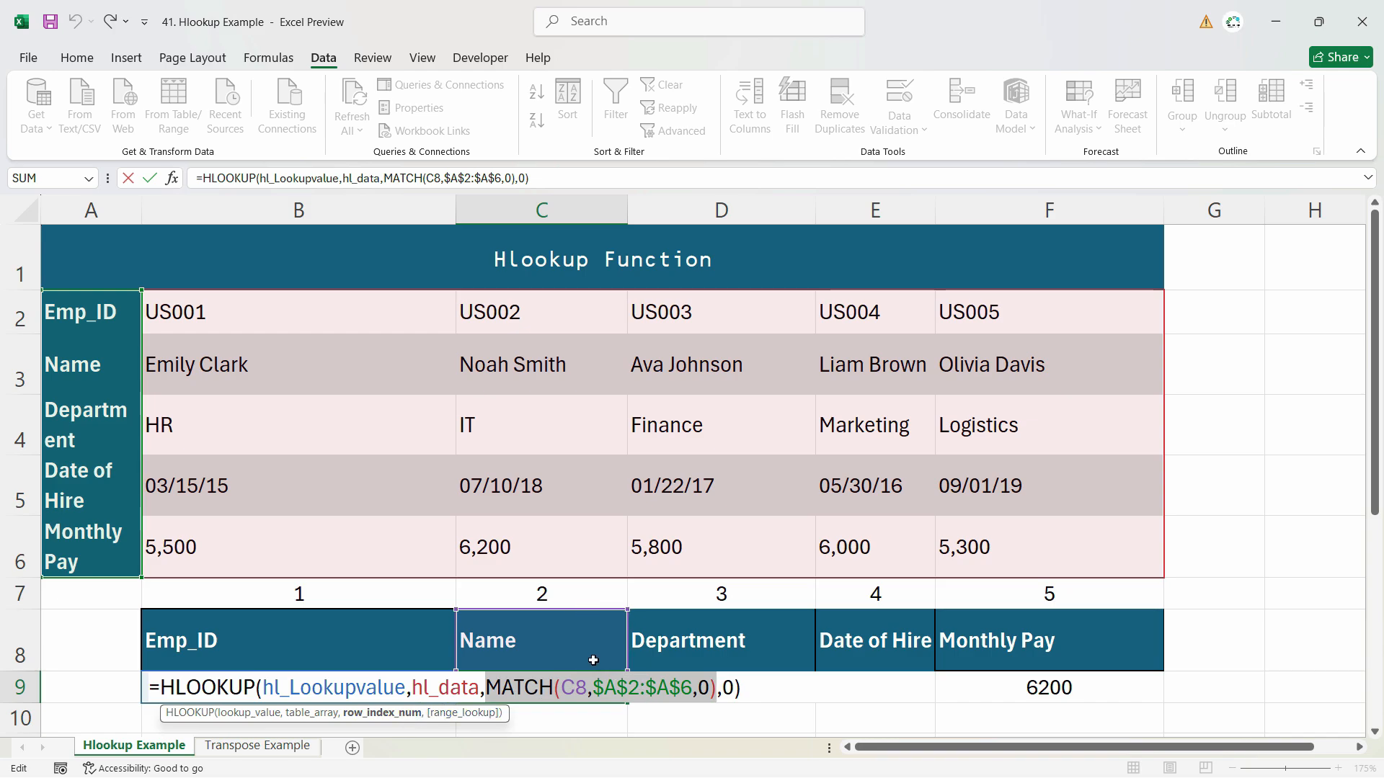
key("Escape")
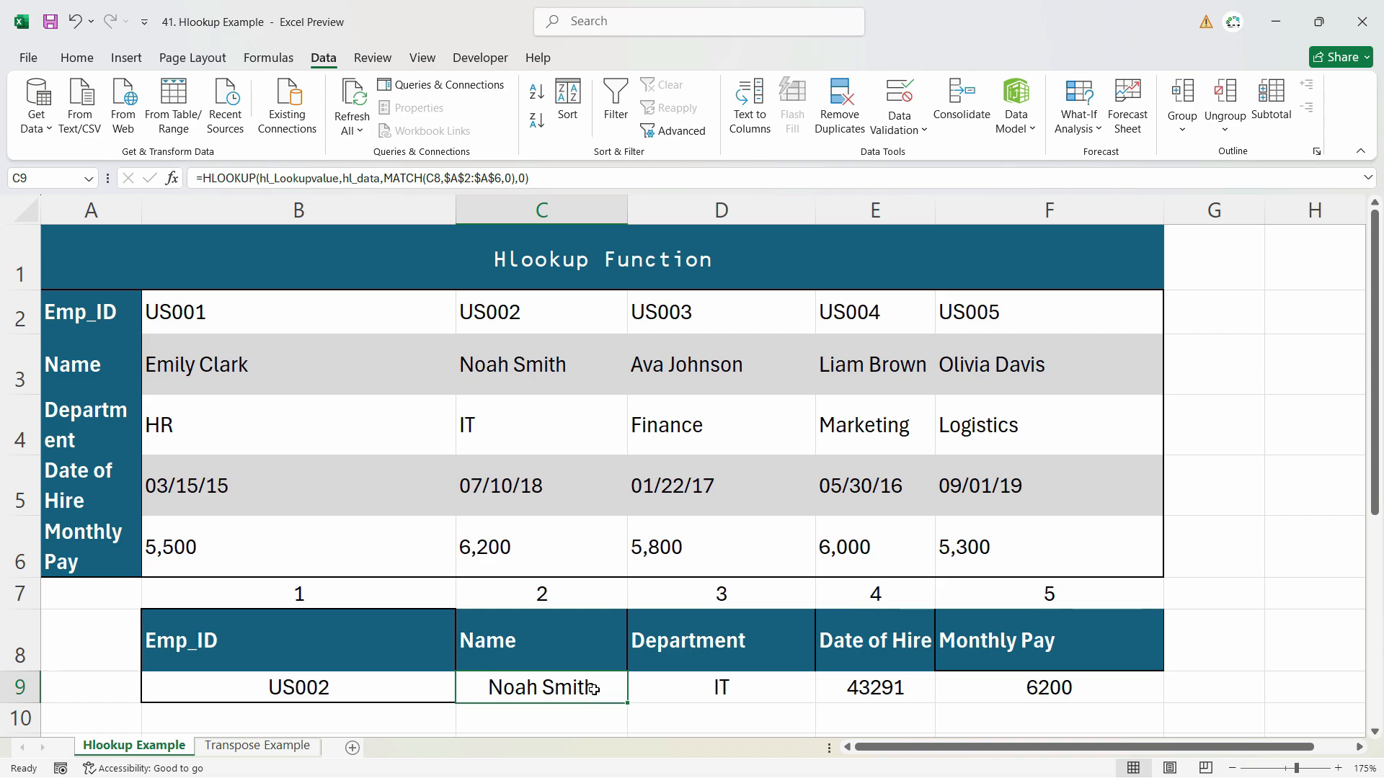
double_click(555, 591)
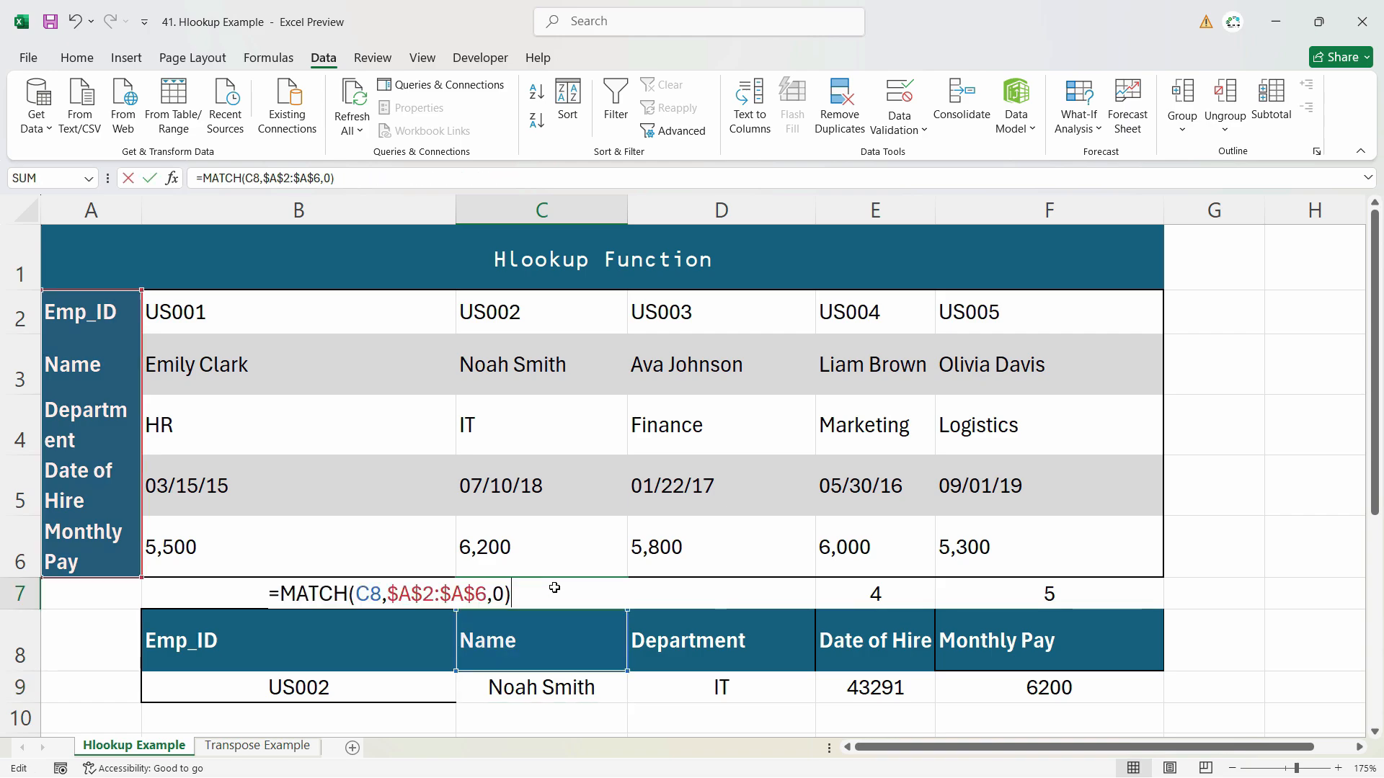
key("Escape")
left_click(569, 688)
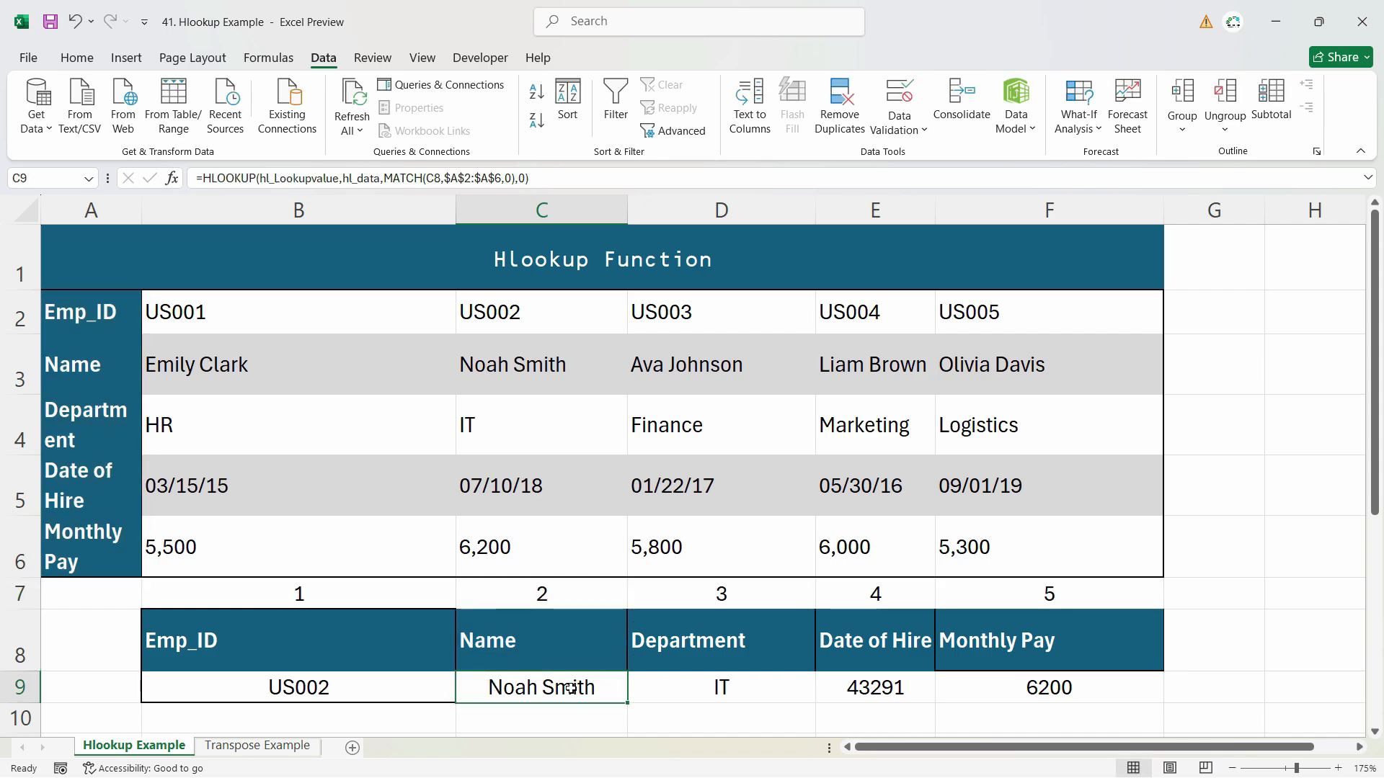
Clear the helper row indexes in B7:F7
left_click_drag(339, 595, 404, 581)
left_click(563, 689)
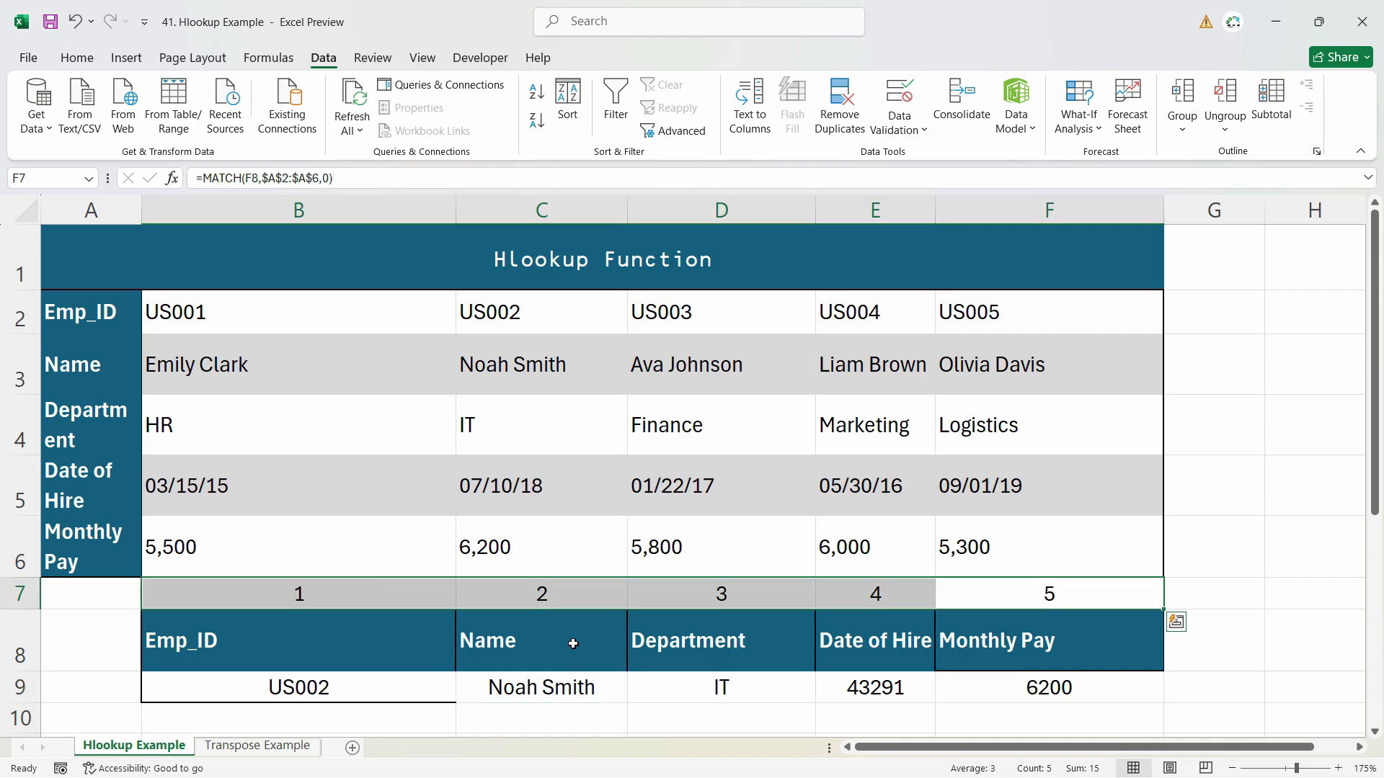
key("Delete")
Fill the combined HLOOKUP and MATCH formula from C9 across to F9
left_click(611, 694)
left_click_drag(627, 703, 1125, 690)
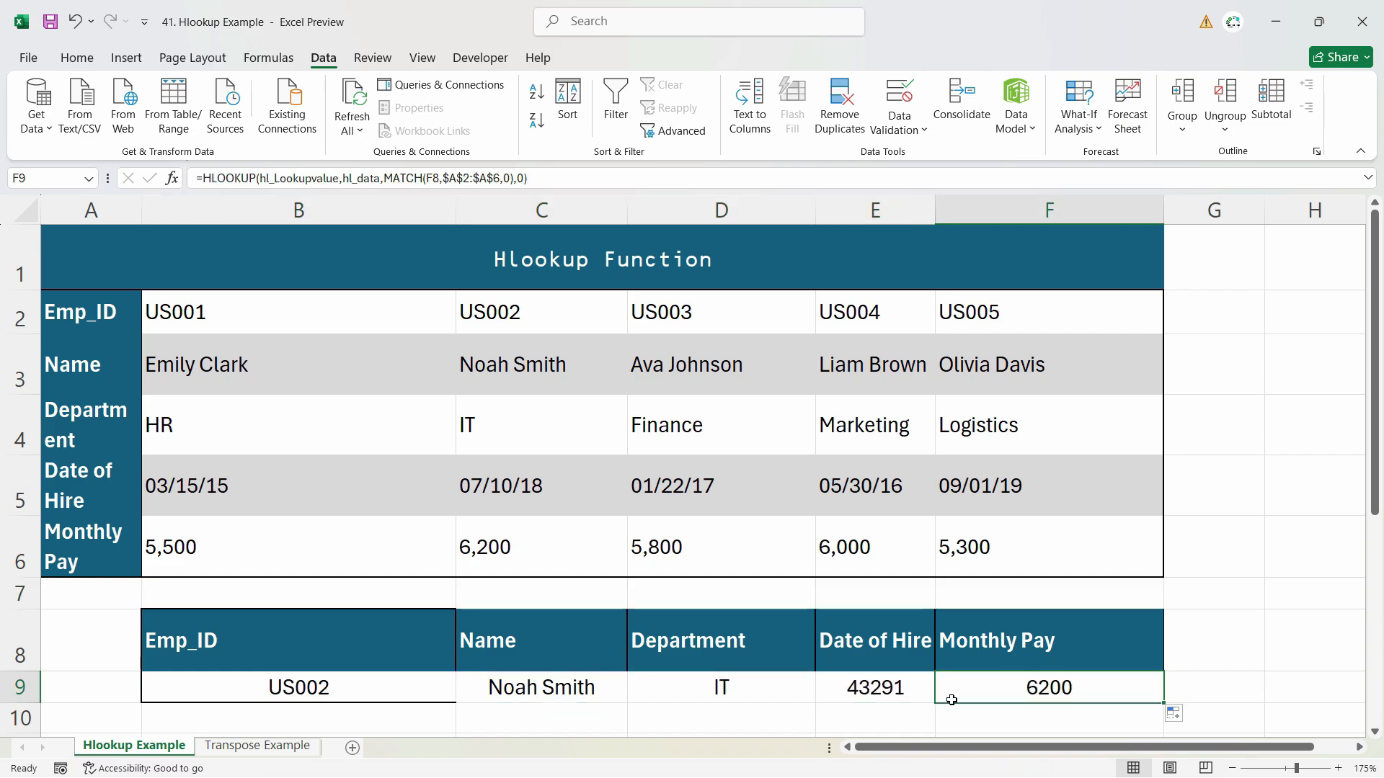
Choose the employee ID listed in D2 as the lookup value in B9 to test the formulas
left_click(377, 698)
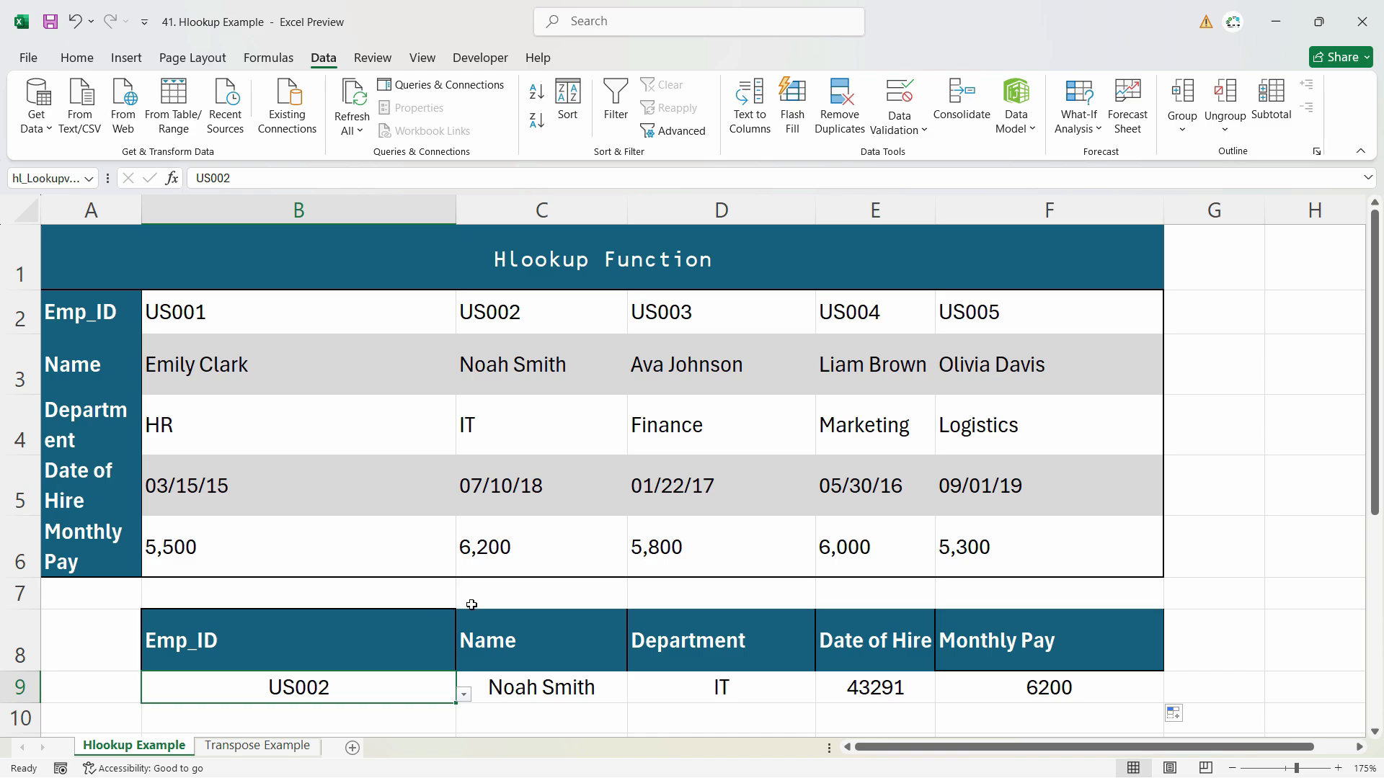
left_click(464, 694)
left_click(339, 631)
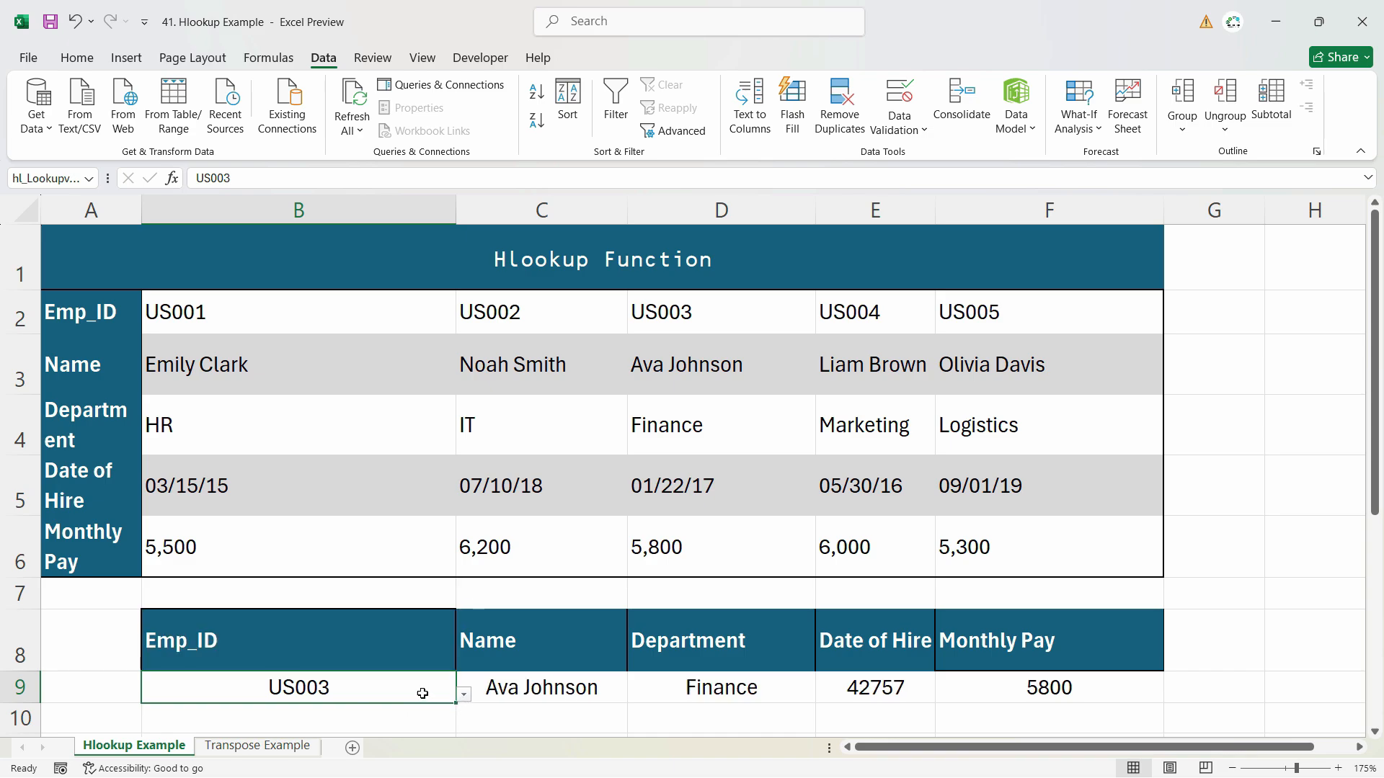
left_click(495, 694)
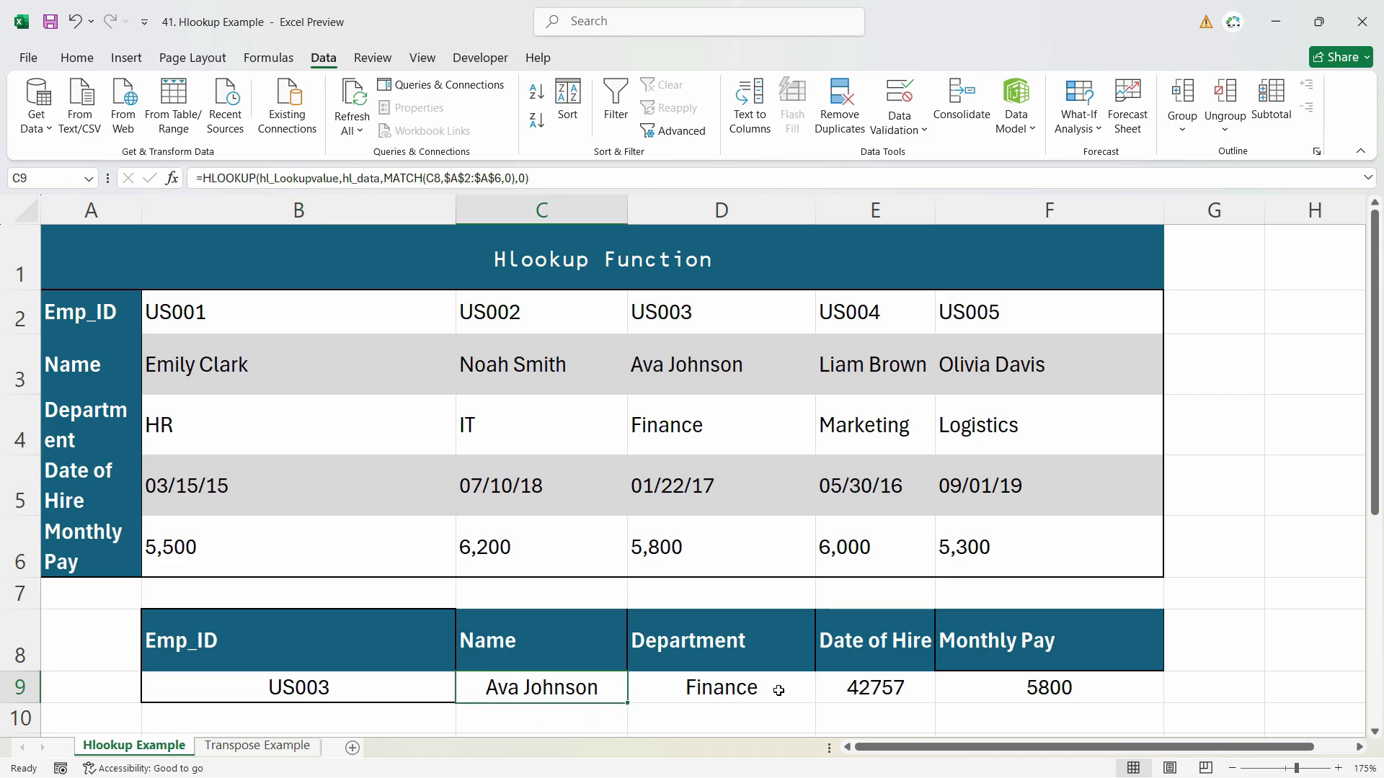